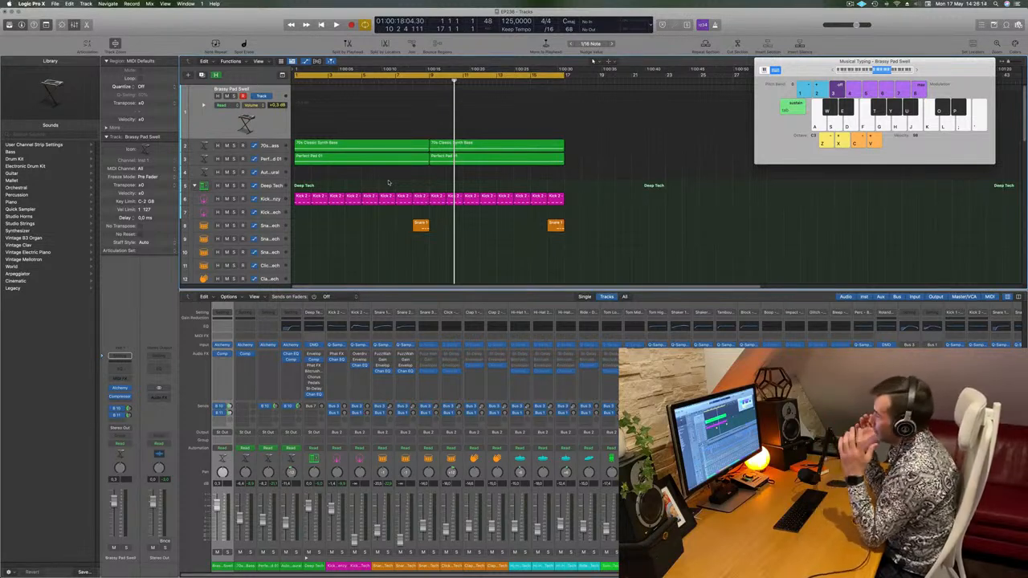
# Step: Audition the Brassy Pad Swell instrument by playing four different notes with Musical Typing
pyautogui.press('a')
pyautogui.press('f')
pyautogui.press('g')
pyautogui.press('j')
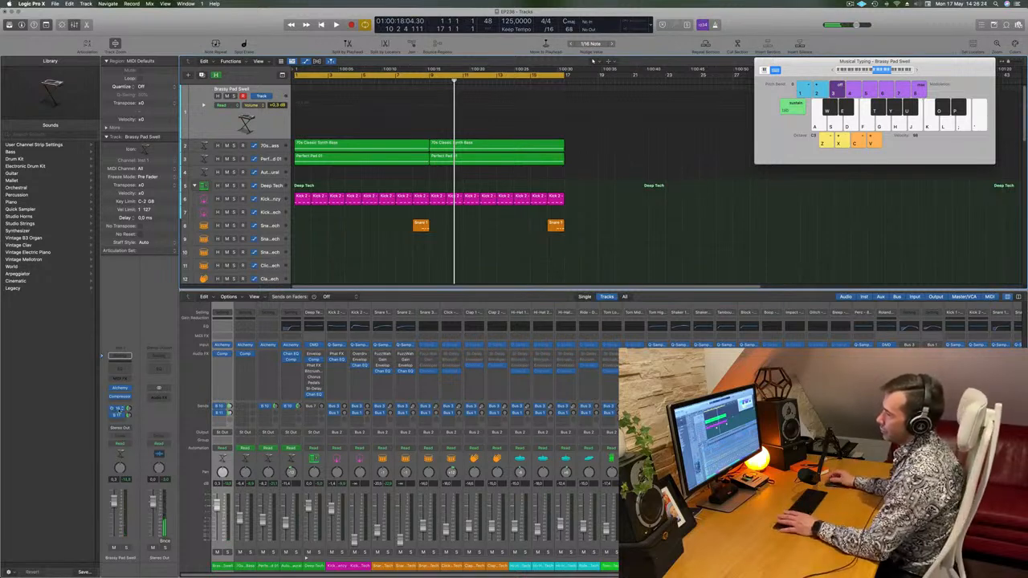
# Step: Examine the effect channels fed by the Bus 10 and Bus 11 sends of the Brassy Pad Swell track
pyautogui.click(120, 410)
pyautogui.click(108, 426)
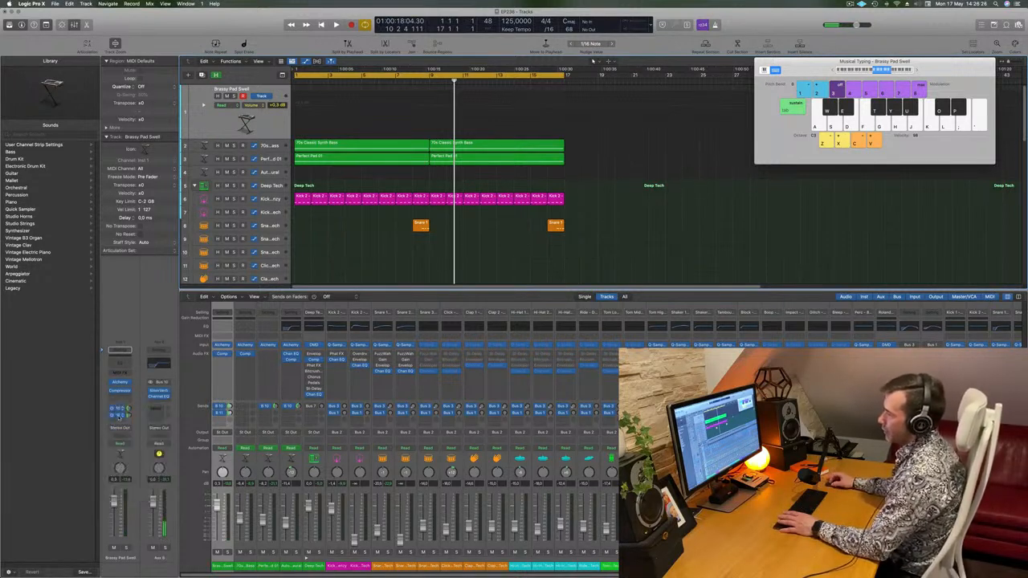
pyautogui.click(120, 410)
pyautogui.click(141, 319)
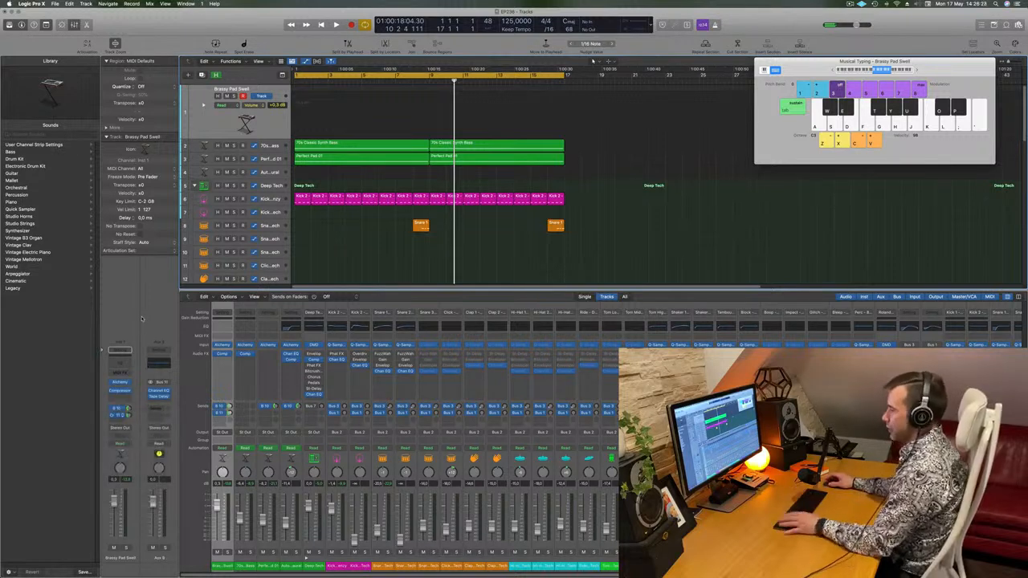
# Step: Try out short note sequences on the Brassy Pad Swell track without the backing loop
pyautogui.press('l')
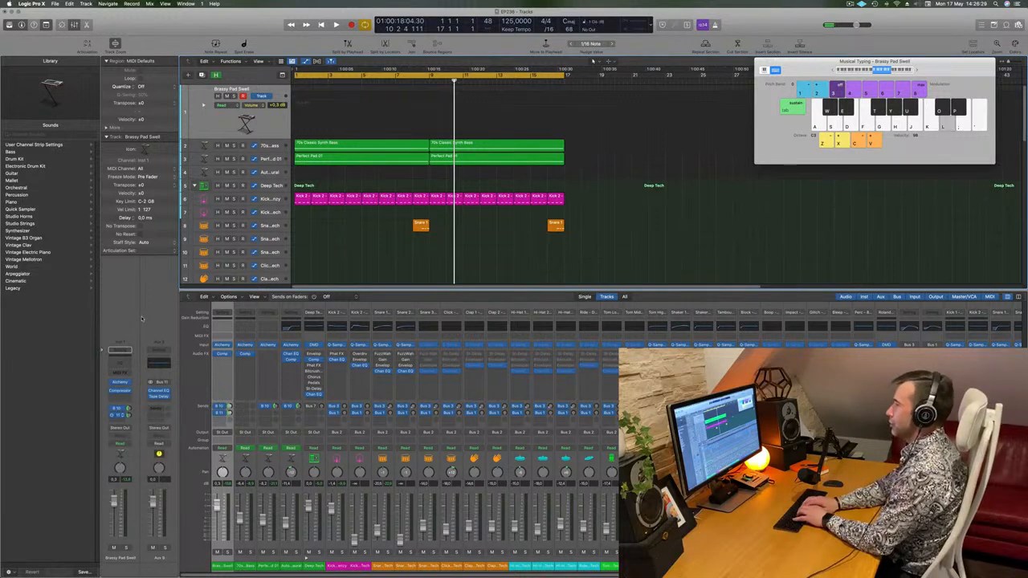
pyautogui.press('k')
pyautogui.press('g')
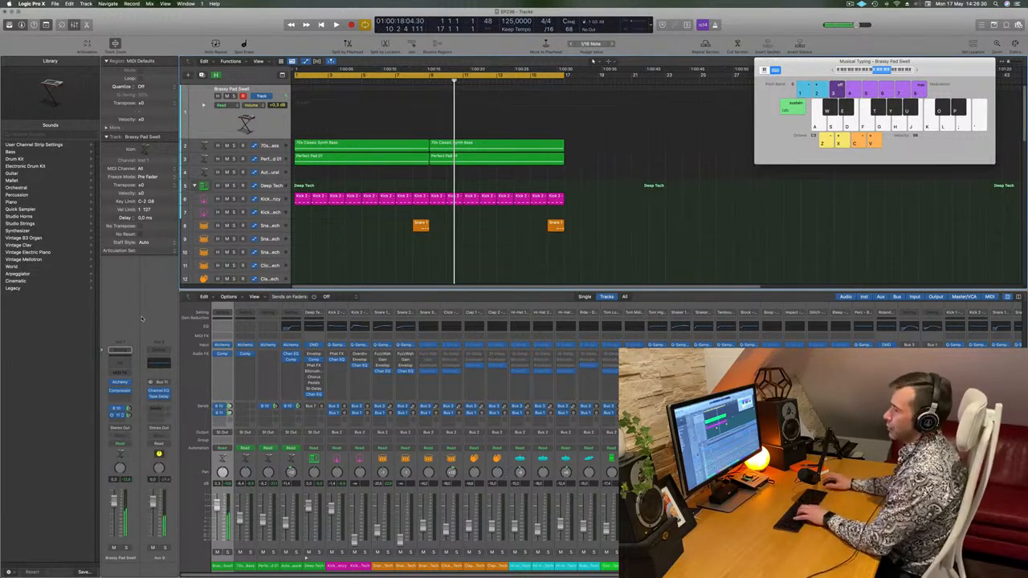
pyautogui.press('g')
pyautogui.press('h')
pyautogui.press('j')
pyautogui.press('g')
pyautogui.press('h')
pyautogui.press('j')
pyautogui.press('g')
pyautogui.press('g')
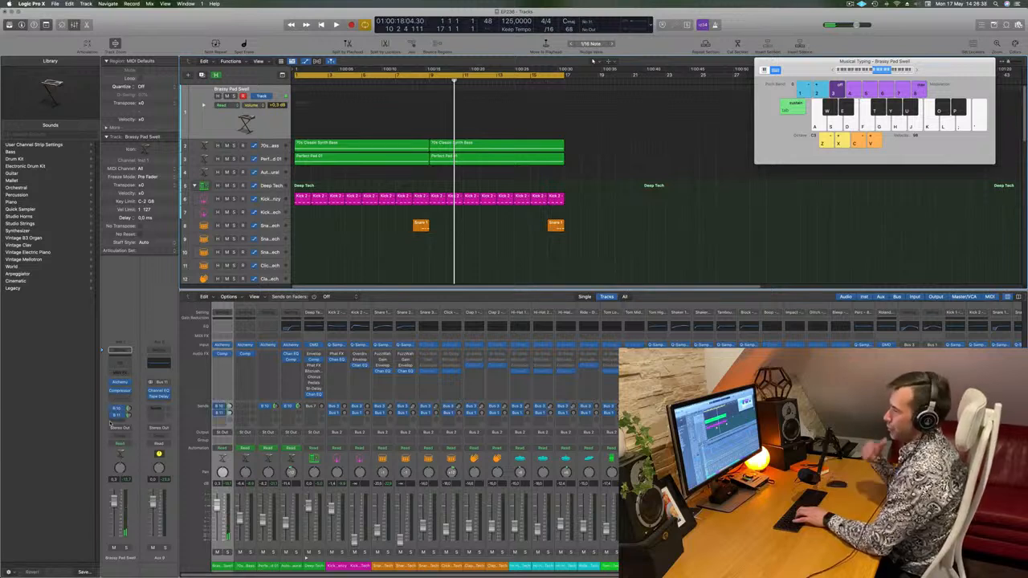
pyautogui.press('l')
pyautogui.press('k')
pyautogui.press('j')
pyautogui.press('s')
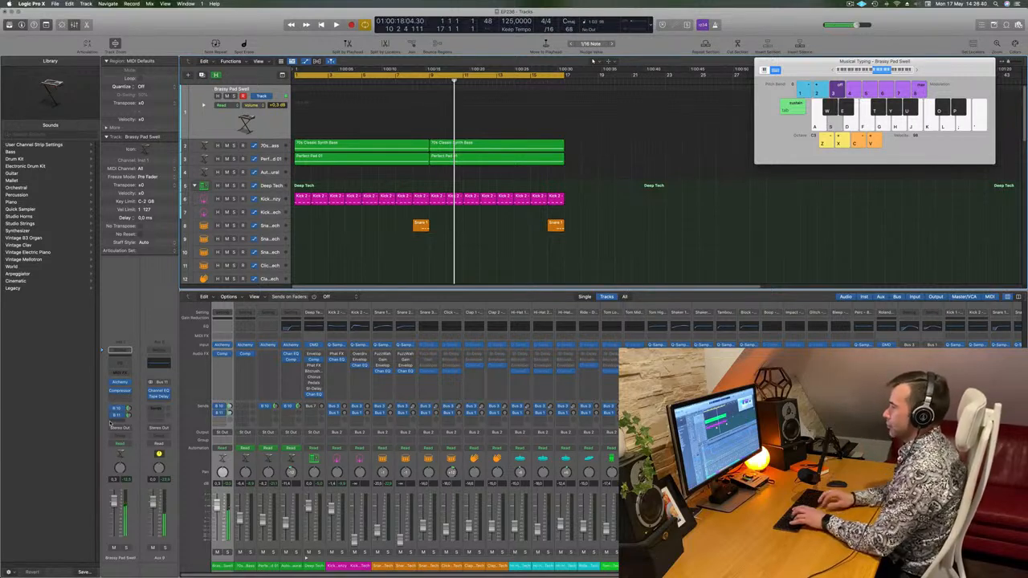
# Step: Play the loop from bar 1 and rehearse a melody over it with the Brassy Pad Swell
pyautogui.press('space')
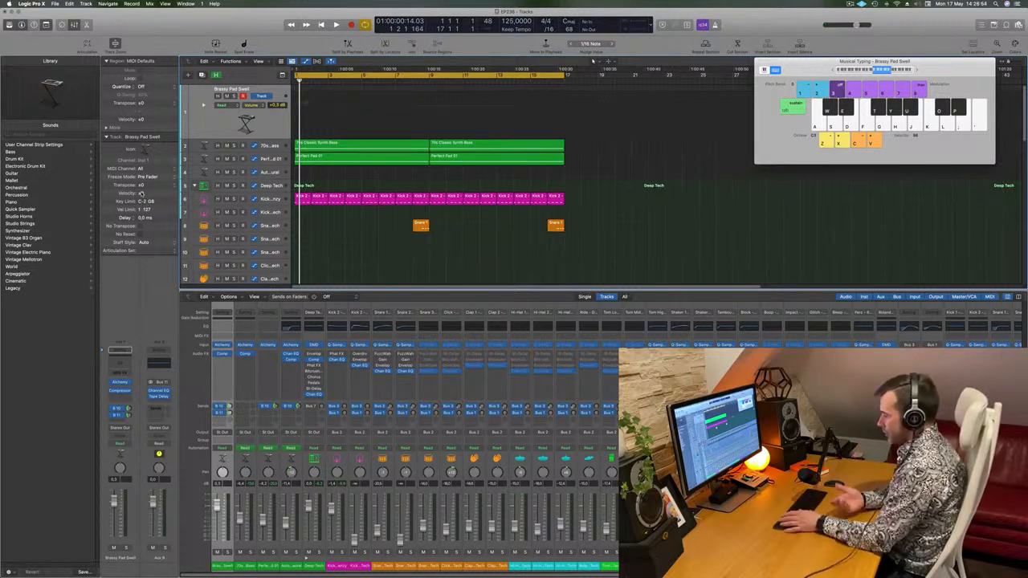
pyautogui.press('space')
pyautogui.press('f')
pyautogui.press('f')
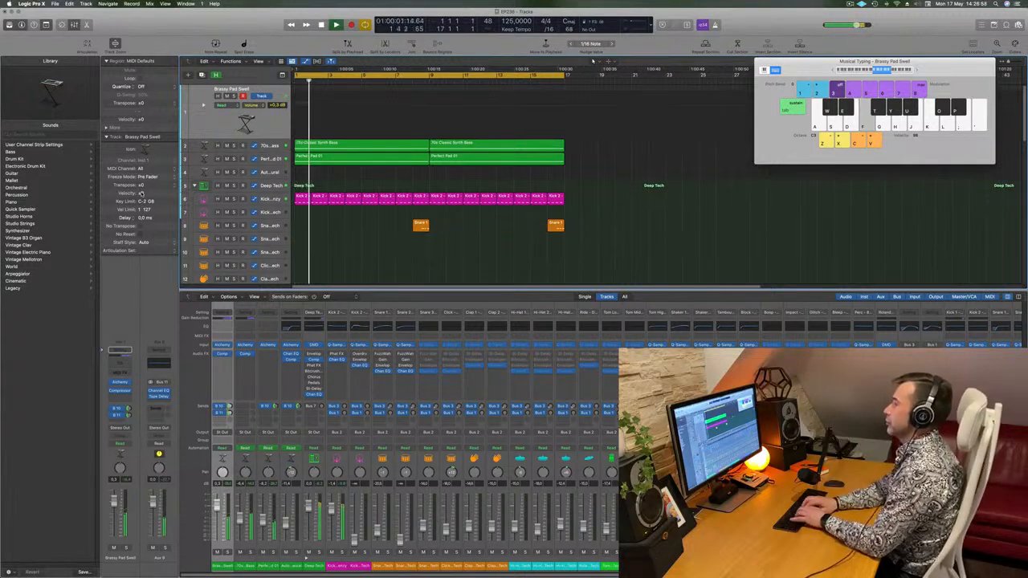
pyautogui.press('g')
pyautogui.press('h')
pyautogui.press('h')
pyautogui.press('h')
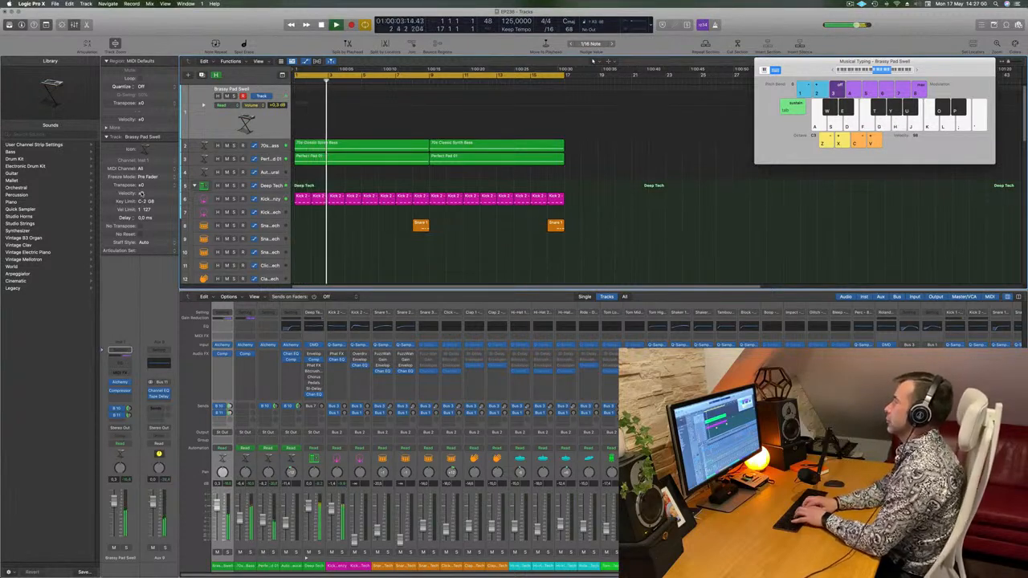
pyautogui.press('k')
pyautogui.press('k')
pyautogui.press('l')
pyautogui.press(';')
pyautogui.press(';')
pyautogui.press(';')
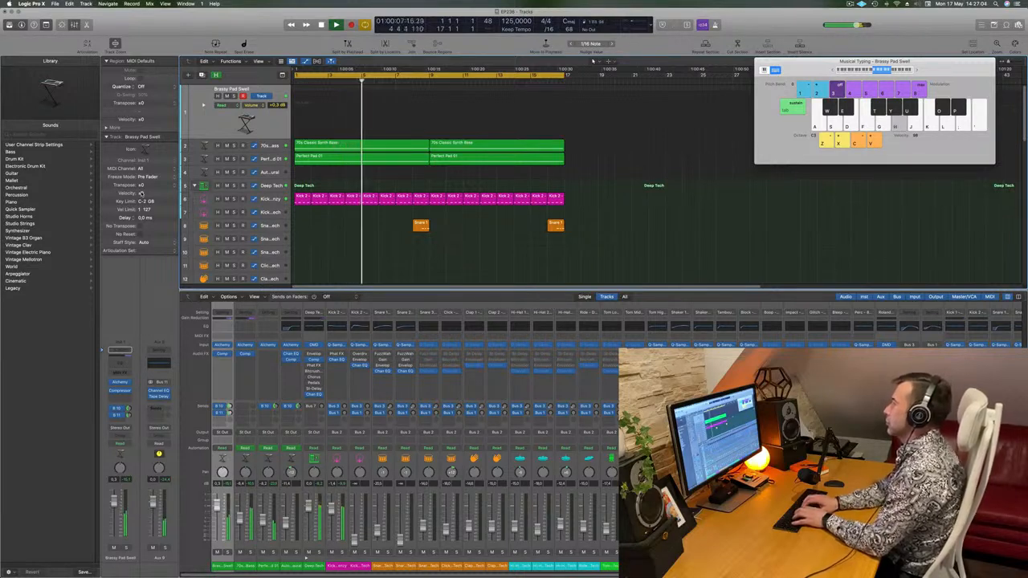
pyautogui.press('k')
pyautogui.press('l')
pyautogui.press('k')
pyautogui.press('h')
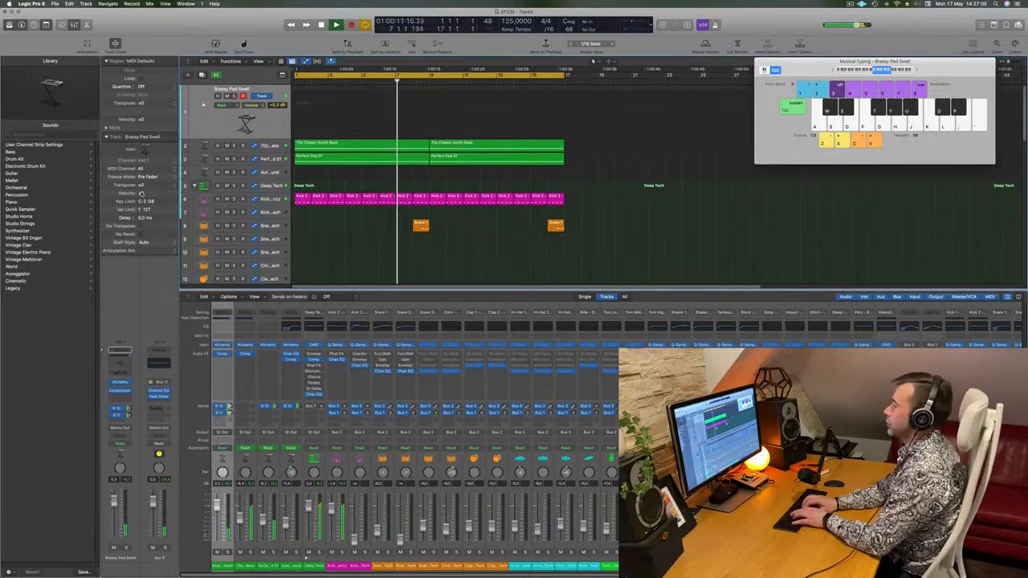
pyautogui.press('h')
pyautogui.press(';')
pyautogui.press('l')
pyautogui.press('h')
pyautogui.press('f')
pyautogui.press('h')
pyautogui.press('h')
pyautogui.press('l')
pyautogui.press(';')
pyautogui.press('h')
# Step: Record the melody on the Brassy Pad Swell track during playback, from about bar 11 to the loop's end at bar 17
pyautogui.press('r')
pyautogui.press('k')
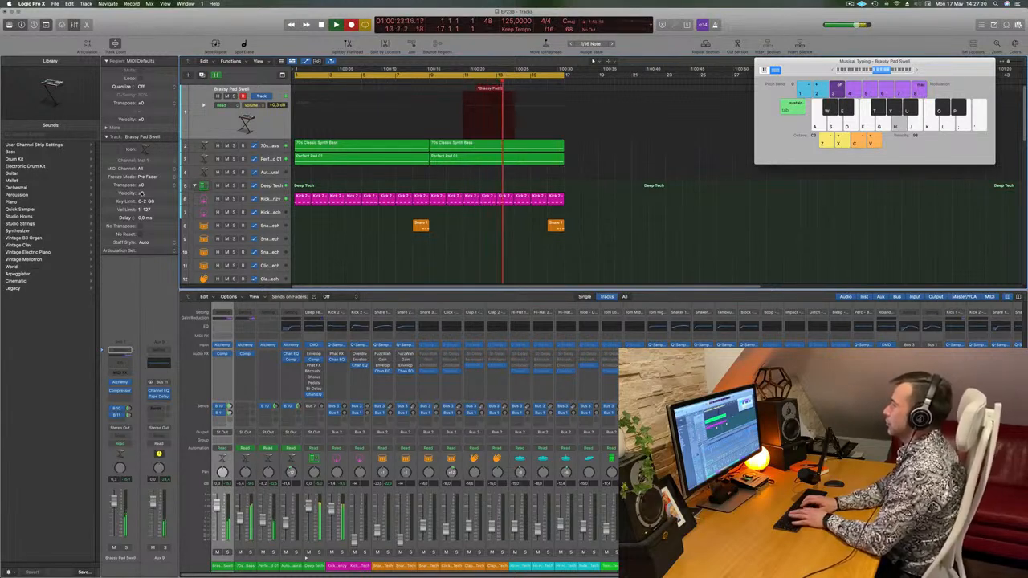
pyautogui.press('k')
pyautogui.press(';')
pyautogui.press('l')
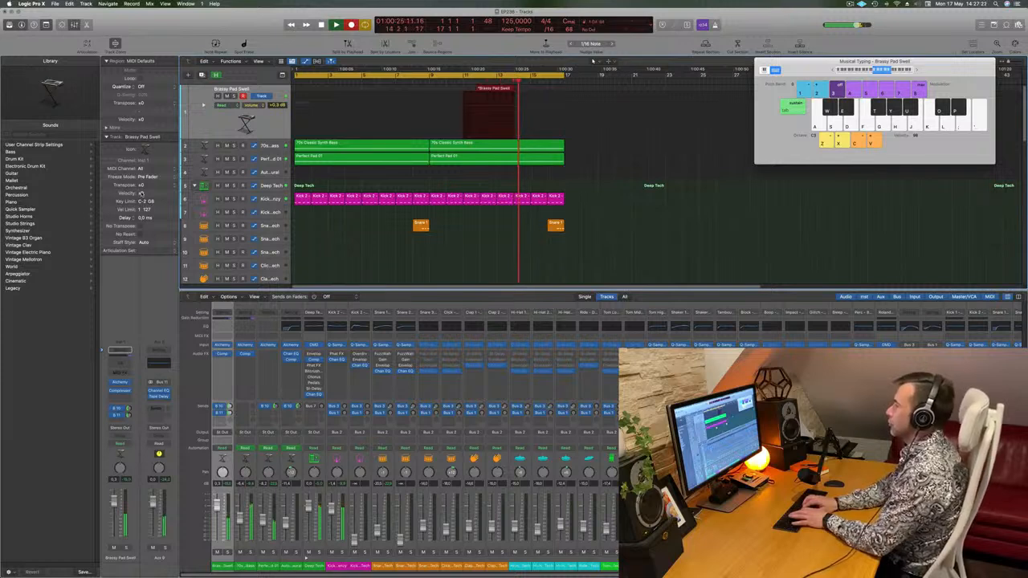
pyautogui.press('h')
pyautogui.press('h')
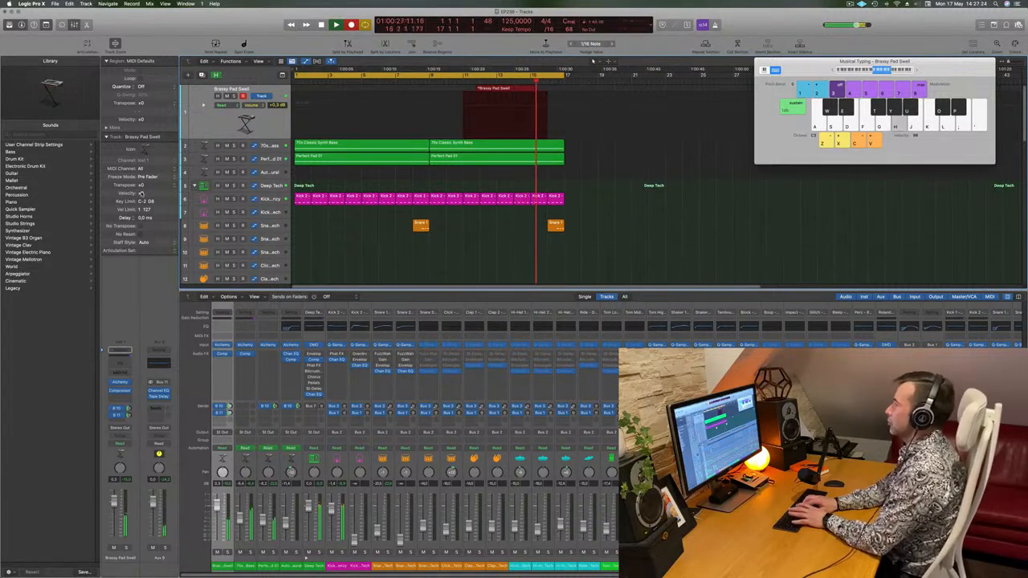
pyautogui.press('k')
pyautogui.press('l')
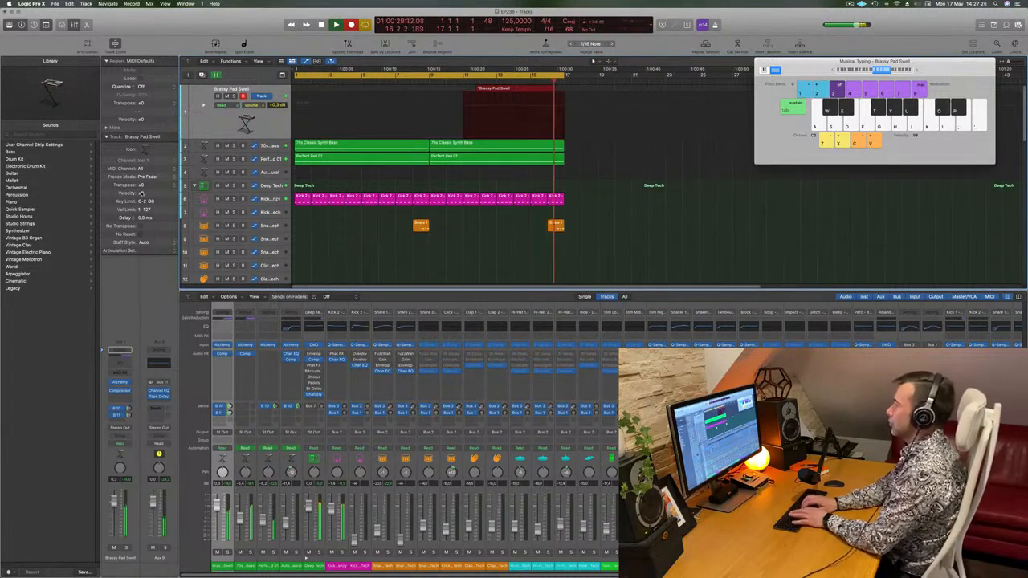
pyautogui.press(';')
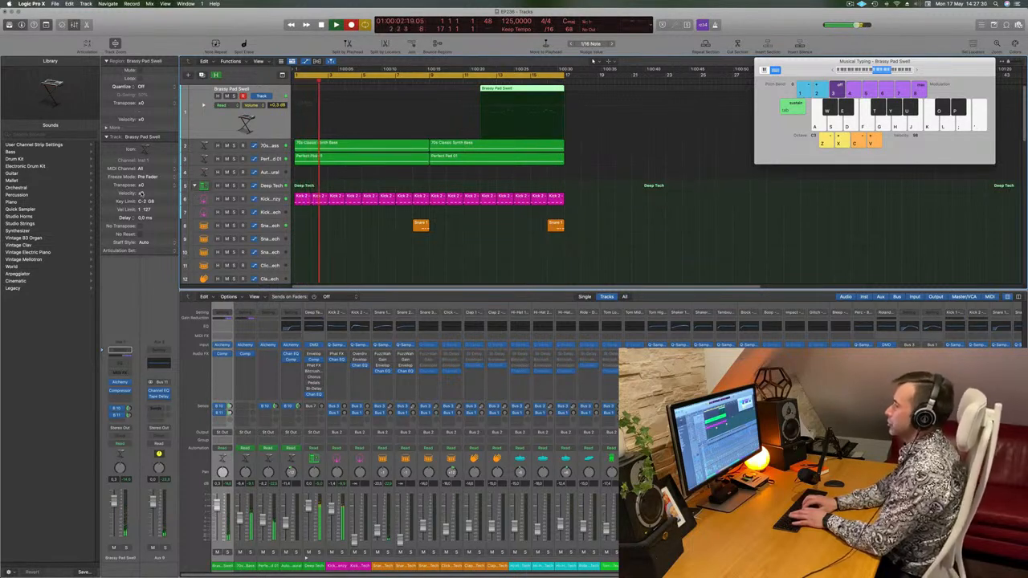
# Step: Record the melody again on the next loop pass and stop recording at about bar 5
pyautogui.press('h')
pyautogui.press('h')
pyautogui.press('k')
pyautogui.press('l')
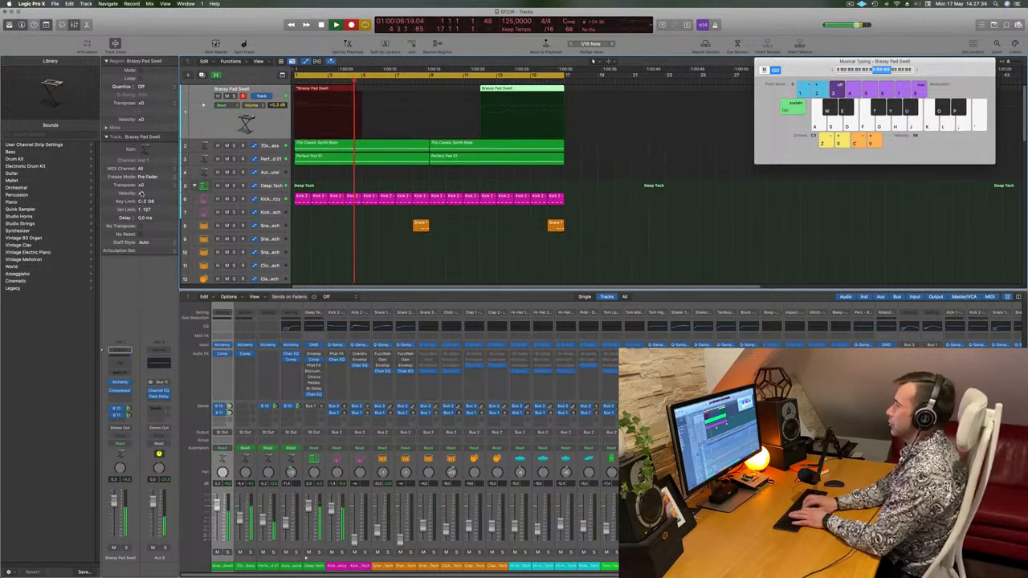
pyautogui.press('space')
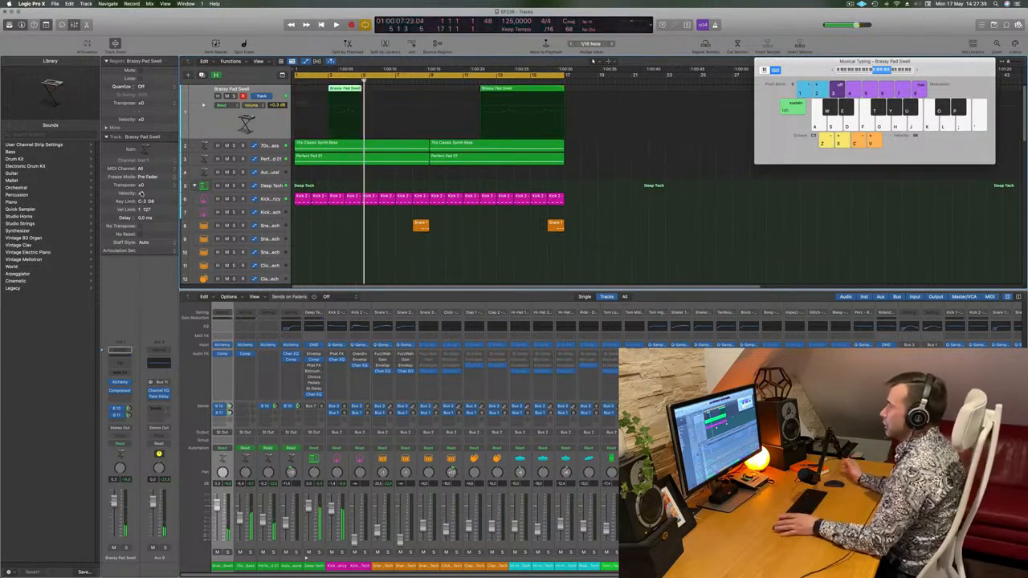
# Step: Play back the loop, jump to about bar 15 and select the longer Brassy Pad Swell region
pyautogui.press('space')
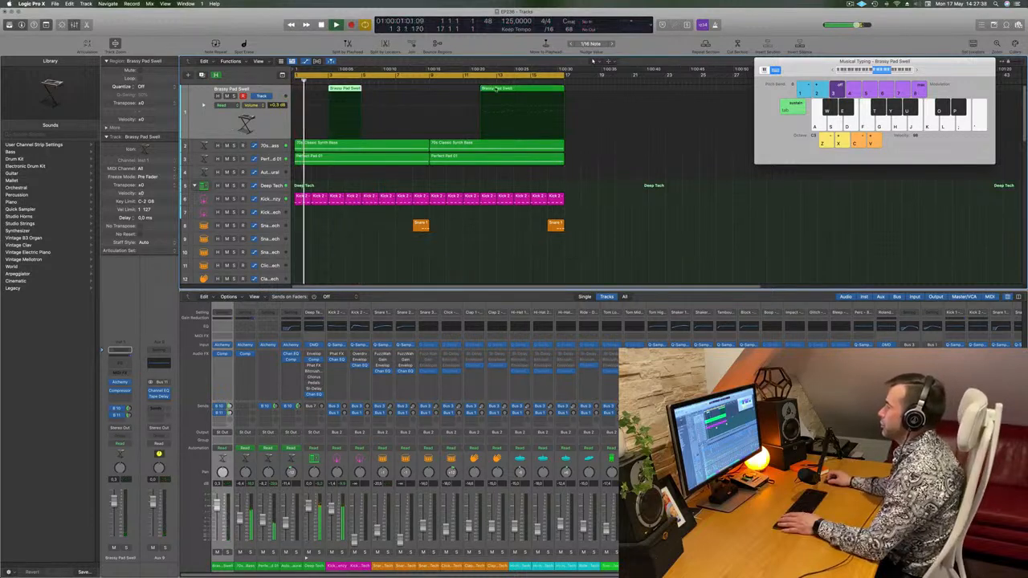
pyautogui.click(529, 83)
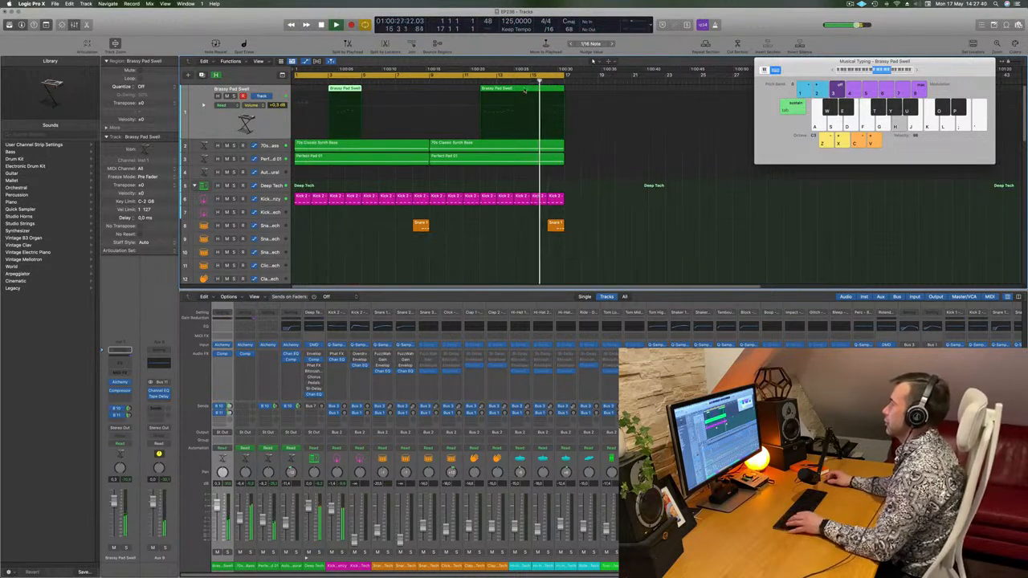
pyautogui.click(524, 90)
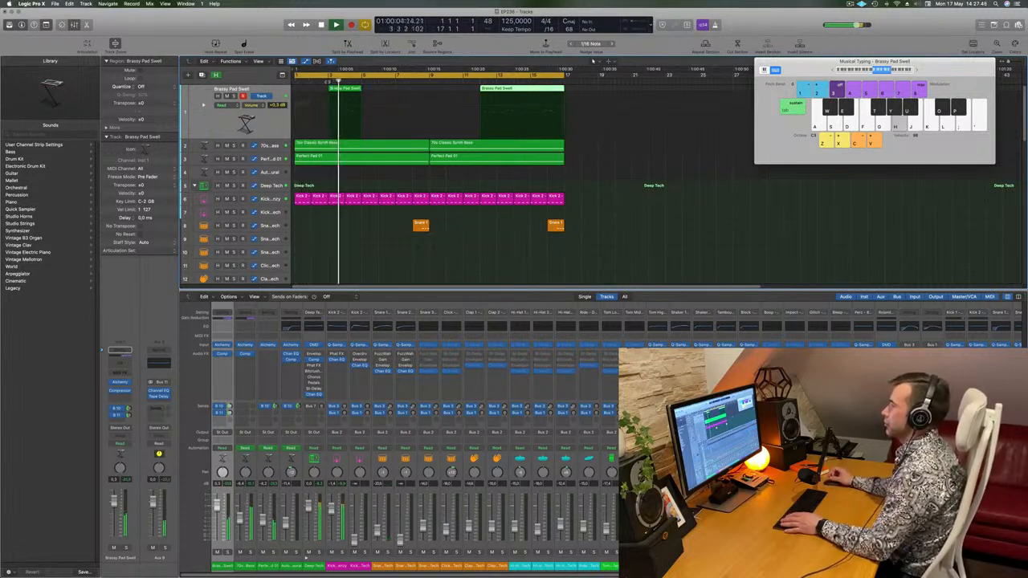
# Step: Open the shorter Brassy Pad Swell region in the Piano Roll, move it to bar 1 and play it back
pyautogui.press('space')
pyautogui.doubleClick(350, 90)
pyautogui.moveTo(351, 90); pyautogui.dragTo(315, 90)
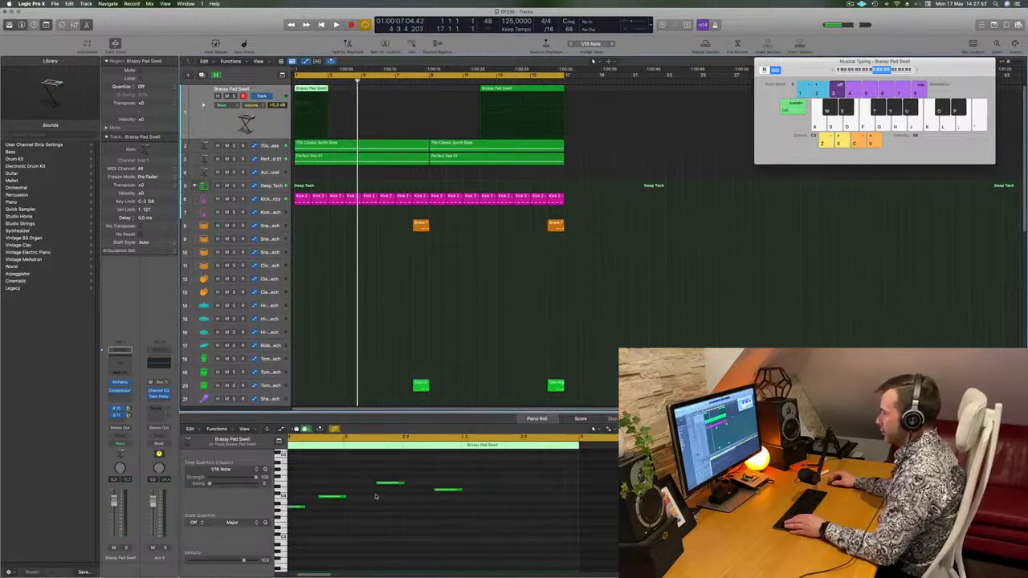
pyautogui.press('space')
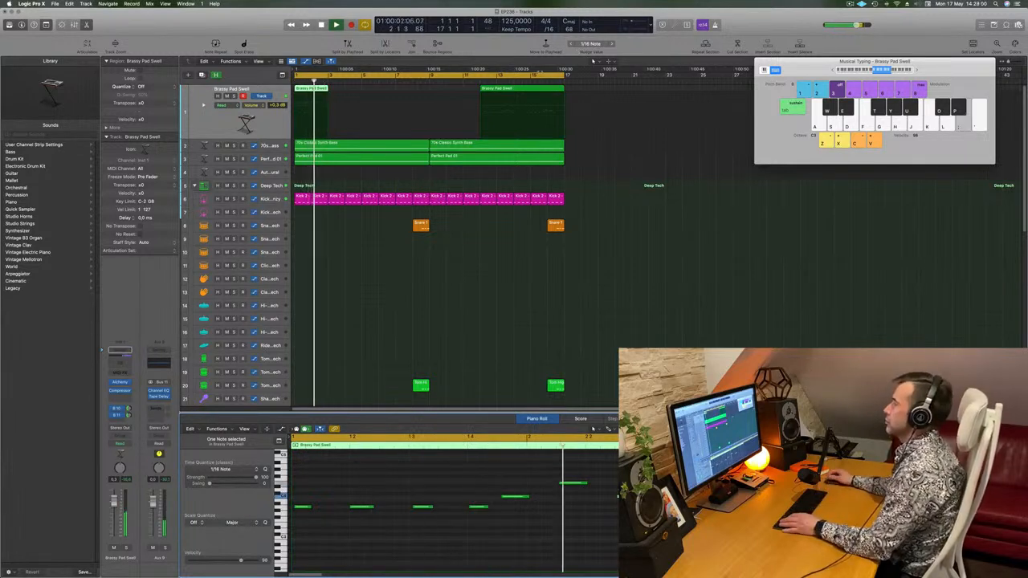
pyautogui.press('space')
# Step: Split the longer Brassy Pad Swell region at bar 15, splitting crossing notes, and remove the part before bar 15
pyautogui.click(530, 82)
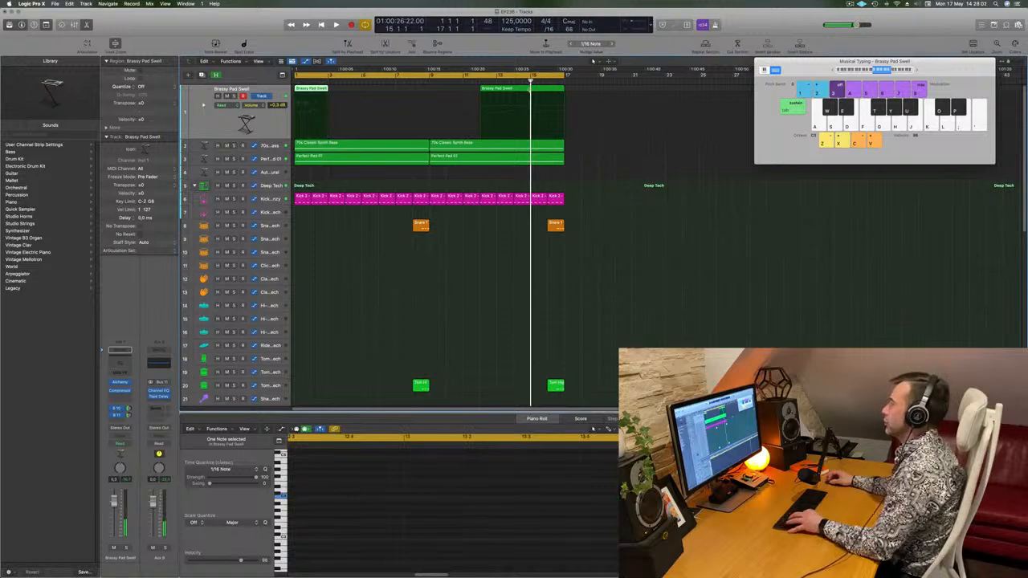
pyautogui.press('super+t')
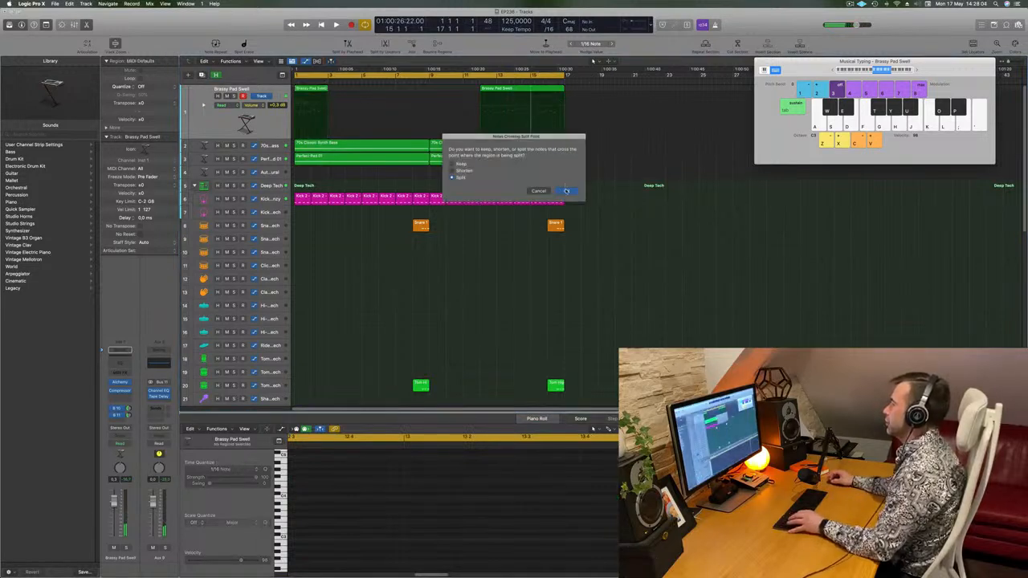
pyautogui.click(566, 190)
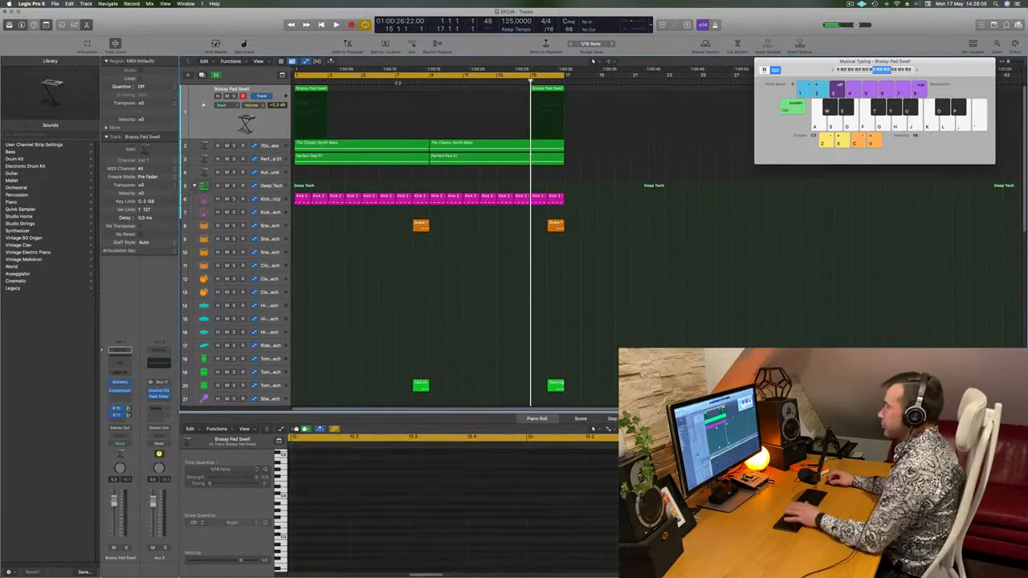
# Step: Delete the region at bar 1, move the bar 15 Brassy Pad Swell region into its place and play it back
pyautogui.click(307, 91)
pyautogui.press('Delete')
pyautogui.moveTo(548, 90); pyautogui.dragTo(313, 90)
pyautogui.press('space')
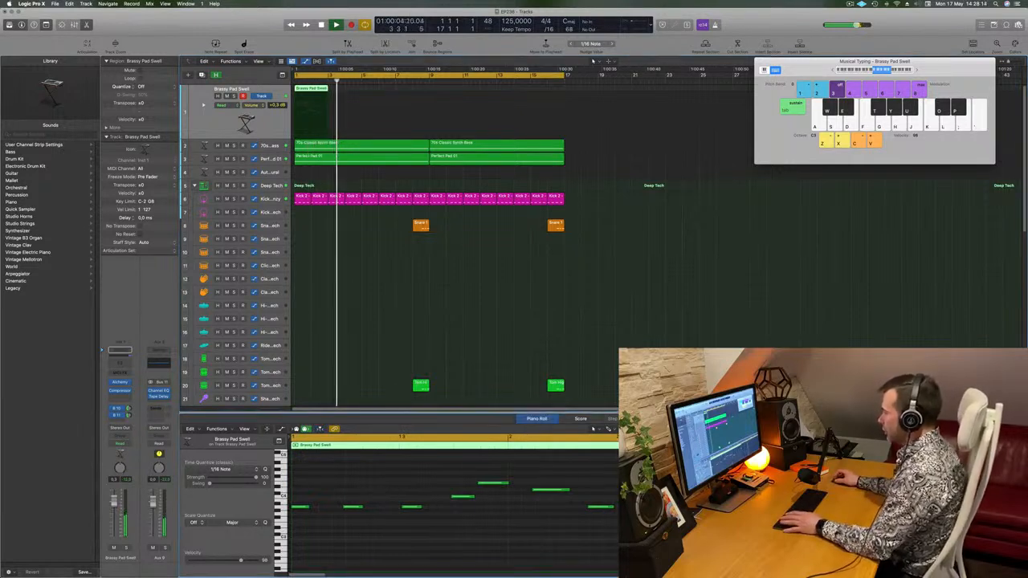
pyautogui.press('space')
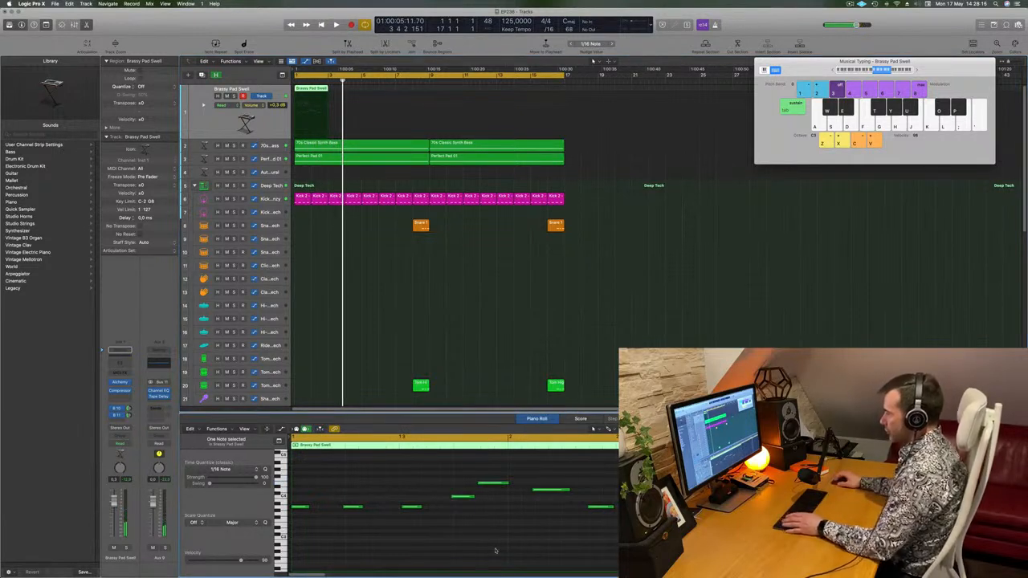
# Step: Quantize all notes of the Brassy Pad Swell region to 1/16 notes and play it from the start
pyautogui.press('super+a')
pyautogui.press('q')
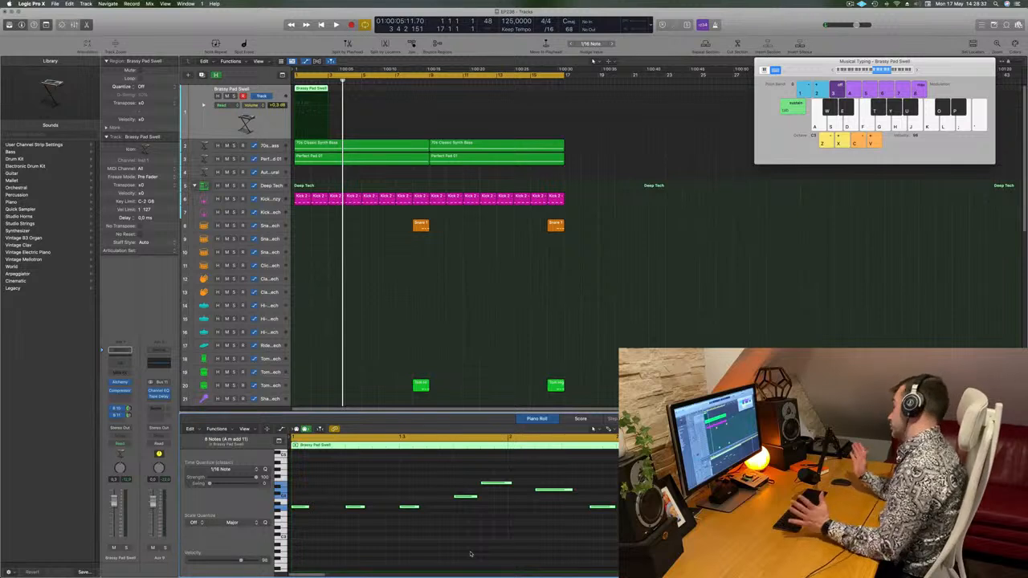
pyautogui.click(417, 272)
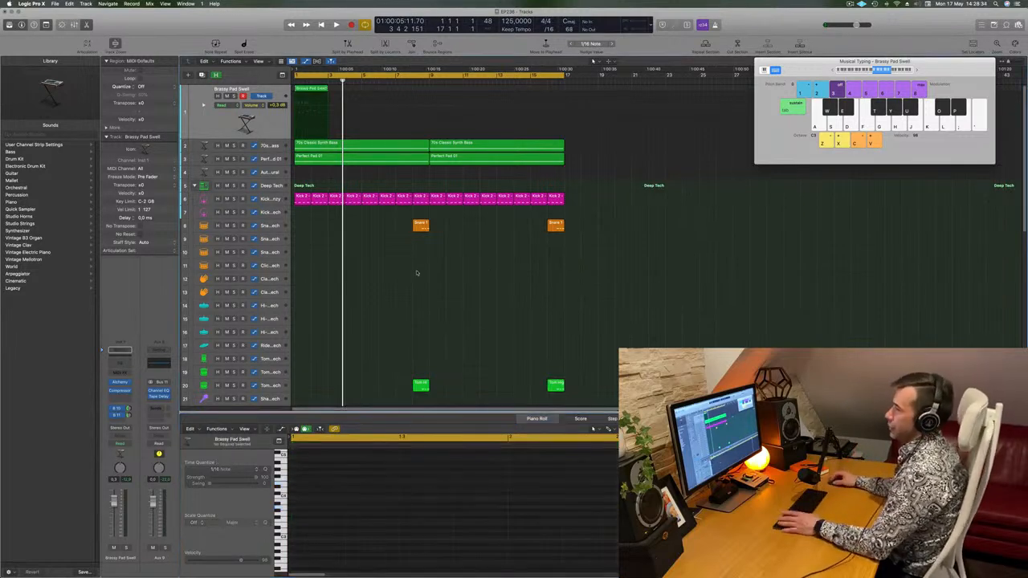
pyautogui.press('Return')
pyautogui.click(313, 88)
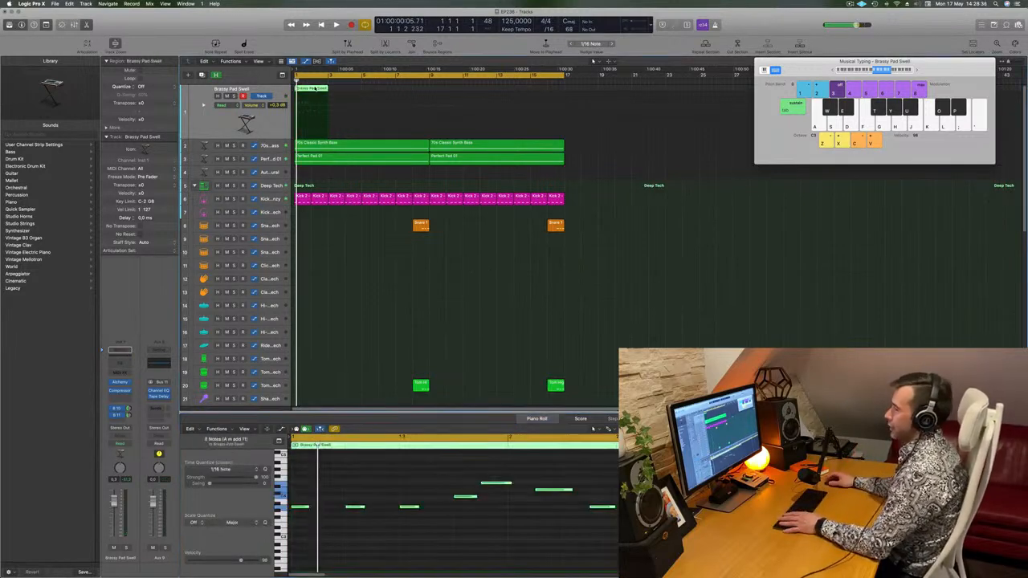
pyautogui.click(356, 559)
pyautogui.press('space')
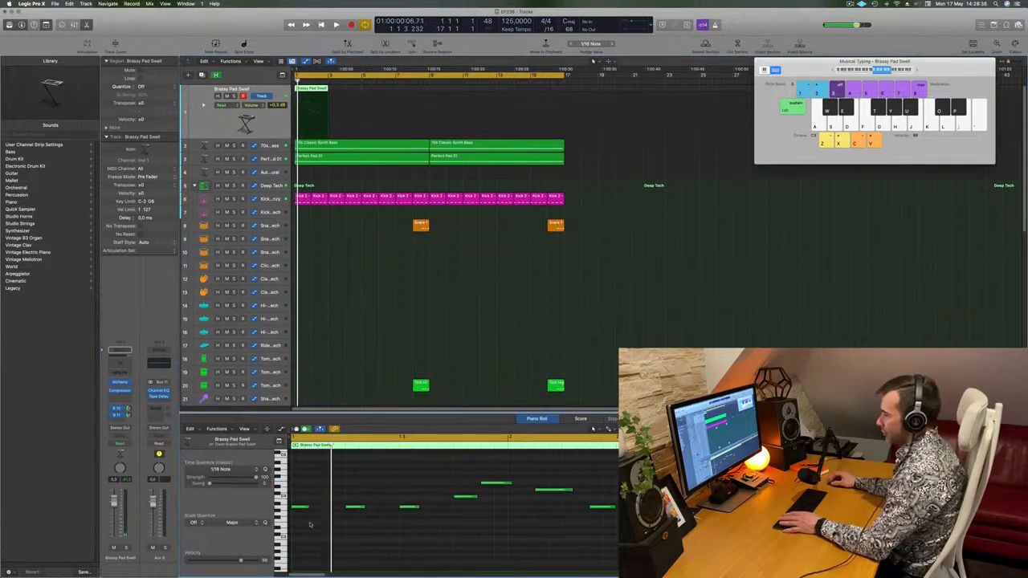
# Step: Select the melody's first note in the Piano Roll and play back the start of the loop
pyautogui.moveTo(304, 510); pyautogui.dragTo(313, 510)
pyautogui.click(309, 515)
pyautogui.click(309, 506)
pyautogui.click(309, 508)
pyautogui.press('space')
pyautogui.scroll(-2, 338, 494)
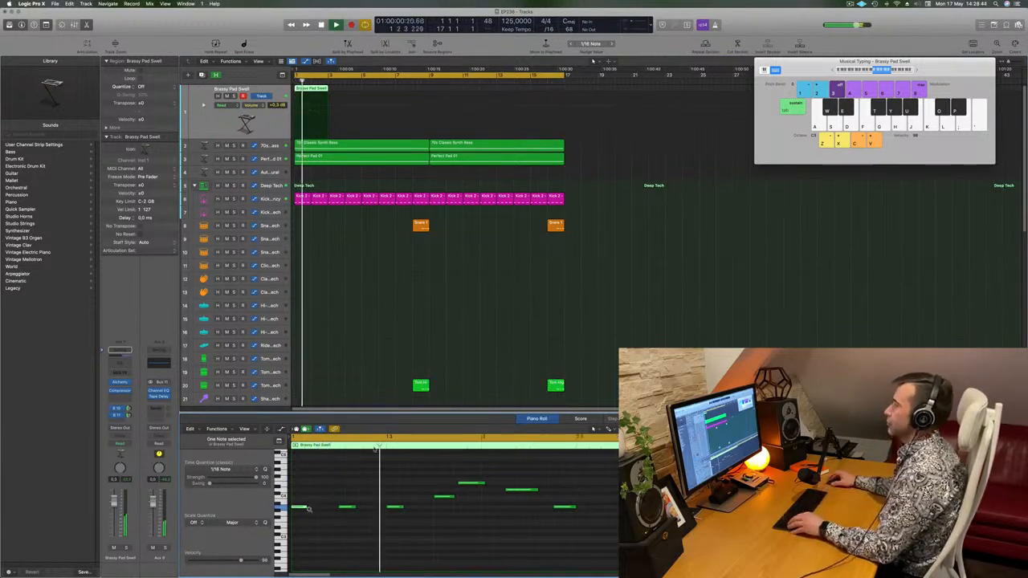
pyautogui.scroll(-3, 375, 263)
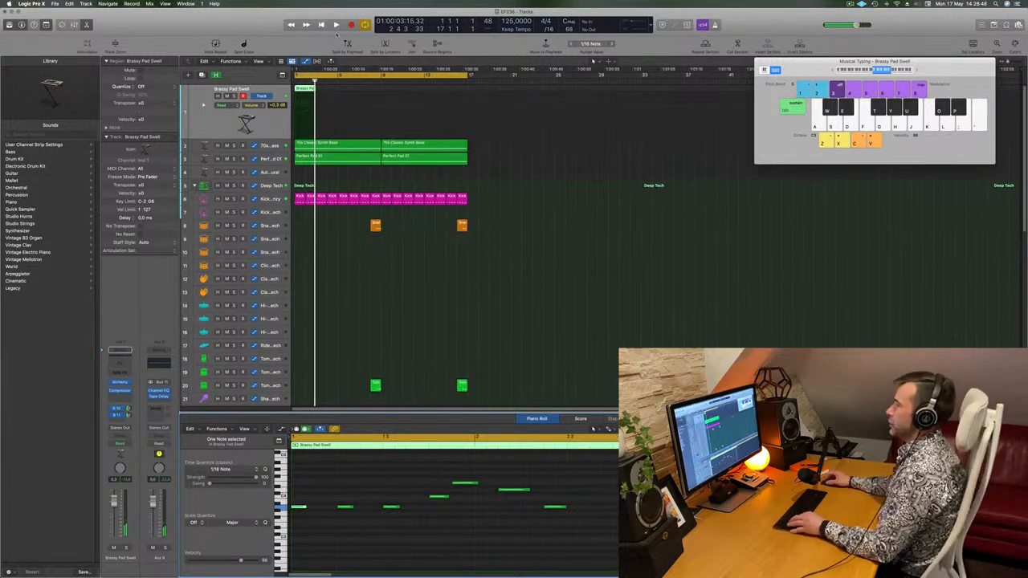
# Step: Copy the Brassy Pad Swell region to bar 3, raise the copy's first three notes and lower its fifth note
pyautogui.moveTo(308, 86); pyautogui.dragTo(329, 95)
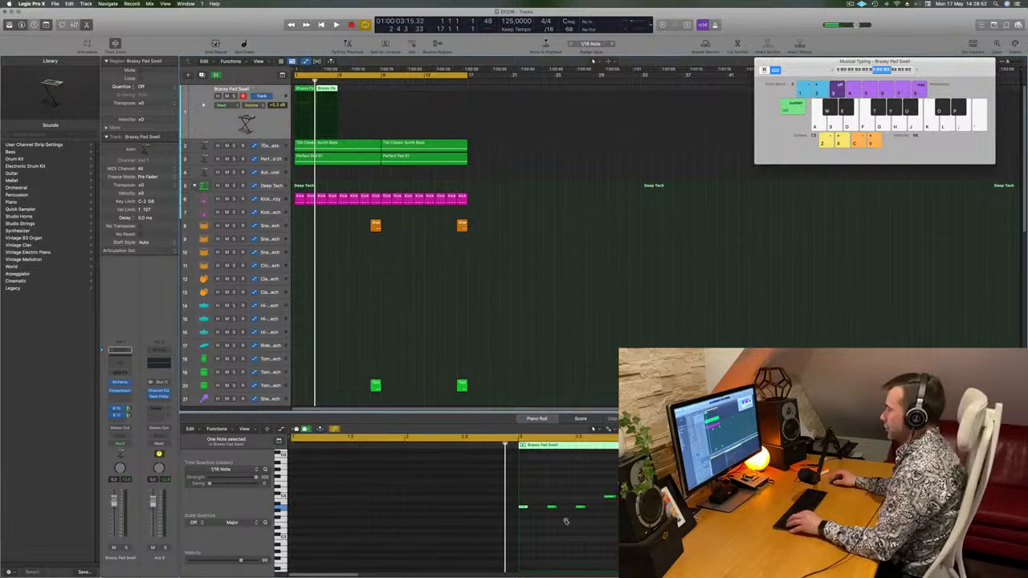
pyautogui.hscroll(-2, 565, 521)
pyautogui.press('space')
pyautogui.press('space')
pyautogui.moveTo(545, 491); pyautogui.dragTo(493, 522)
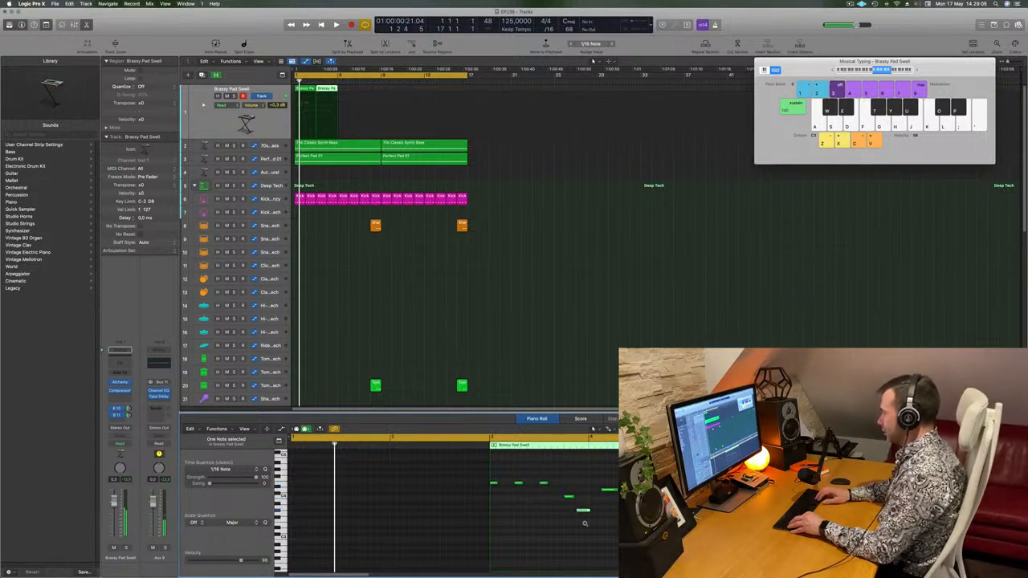
pyautogui.press('space')
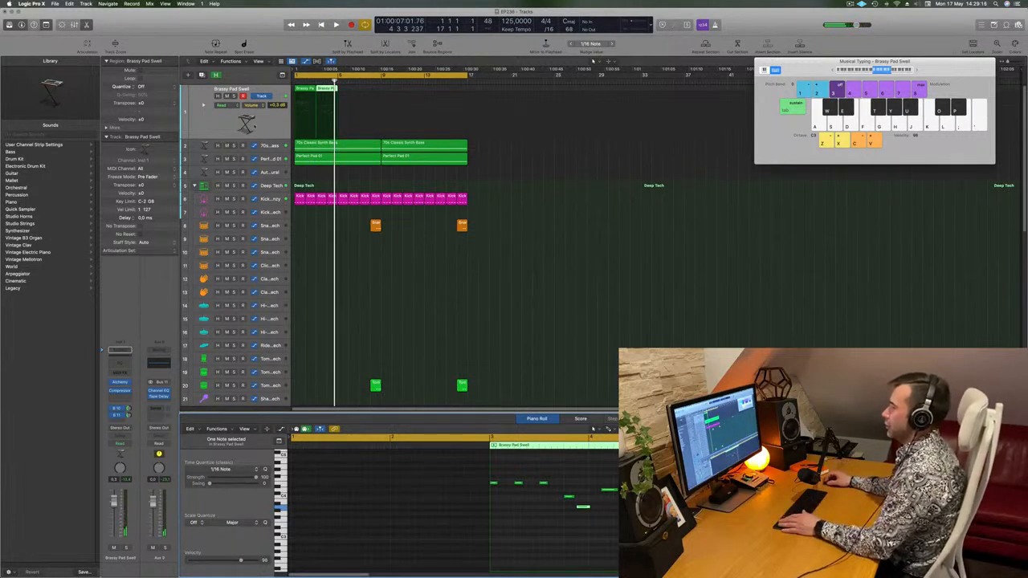
# Step: Select both regions on the Brassy Pad Swell track and play the four-bar melody from the start
pyautogui.click(255, 126)
pyautogui.press('space')
pyautogui.scroll(2, 412, 278)
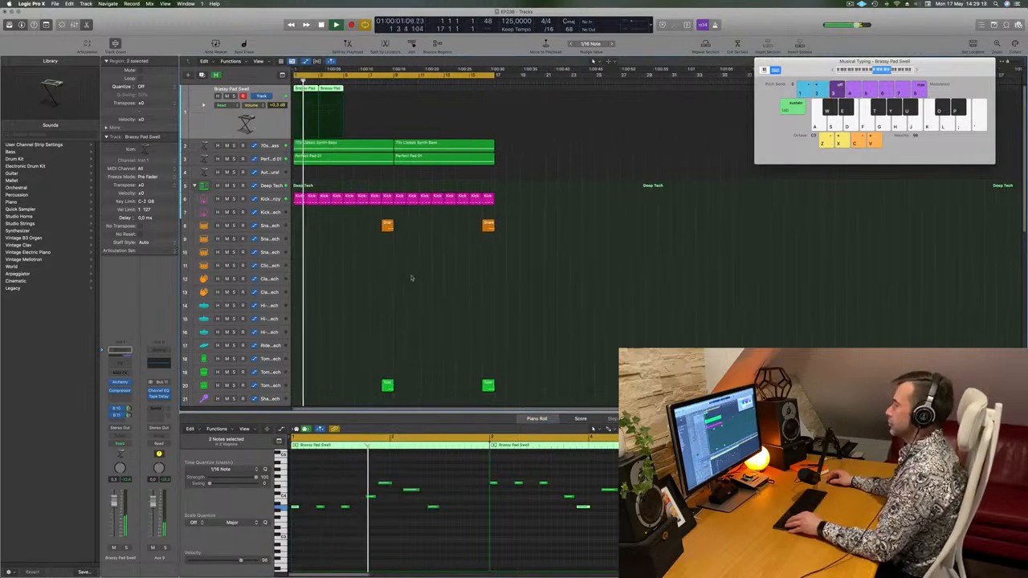
pyautogui.scroll(-1, 393, 283)
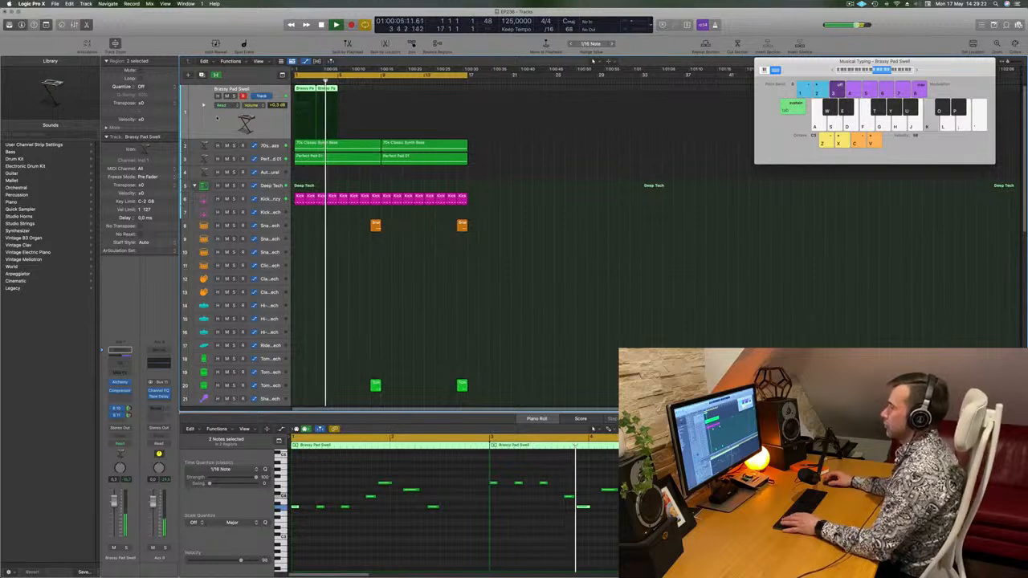
pyautogui.press('space')
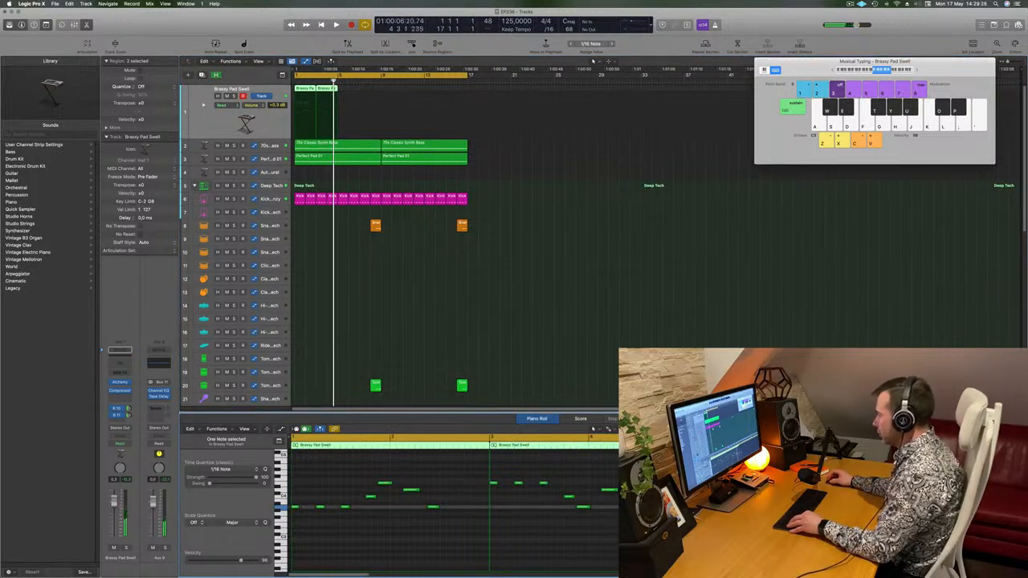
# Step: Duplicate the first region's last low note toward the end of bar 2 and play the melody from the start
pyautogui.press('space')
pyautogui.moveTo(435, 508); pyautogui.dragTo(452, 514)
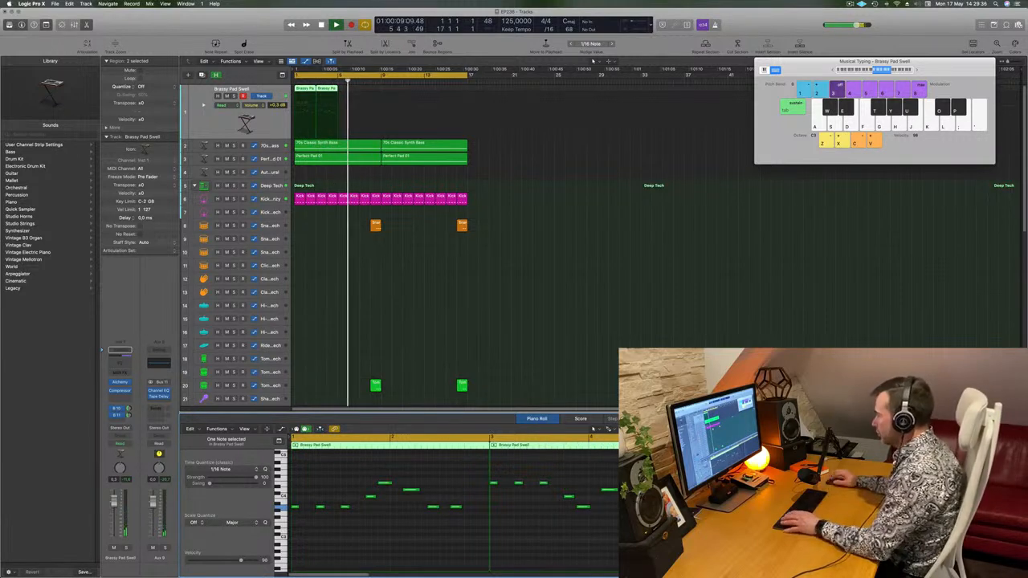
pyautogui.press('space')
pyautogui.press('space')
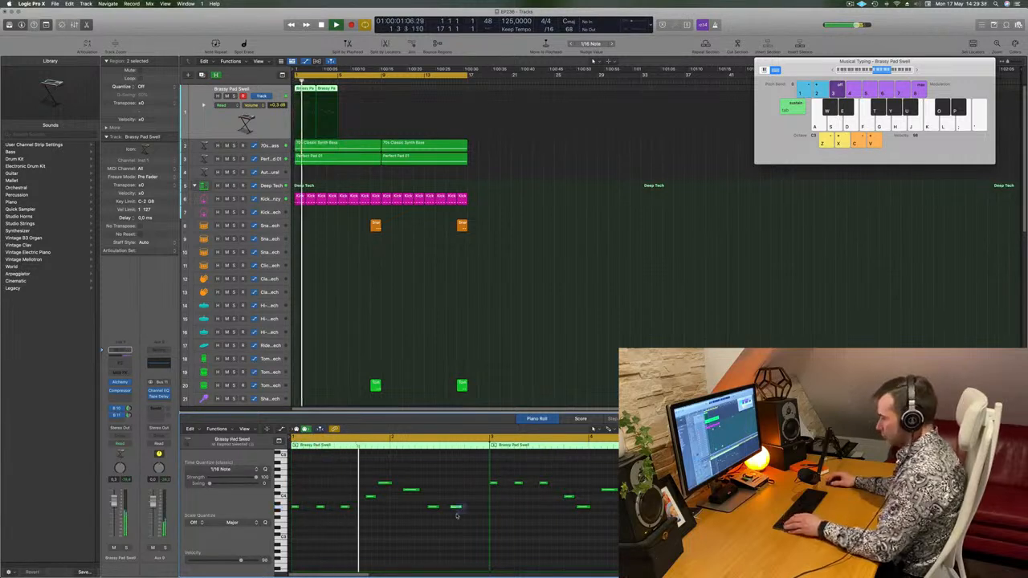
pyautogui.press('super+w')
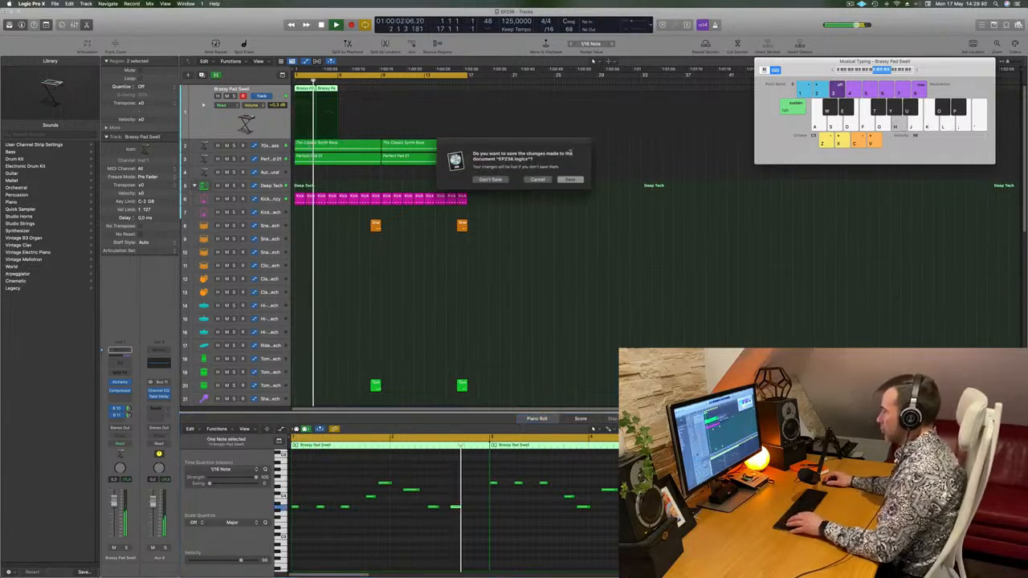
pyautogui.press('Escape')
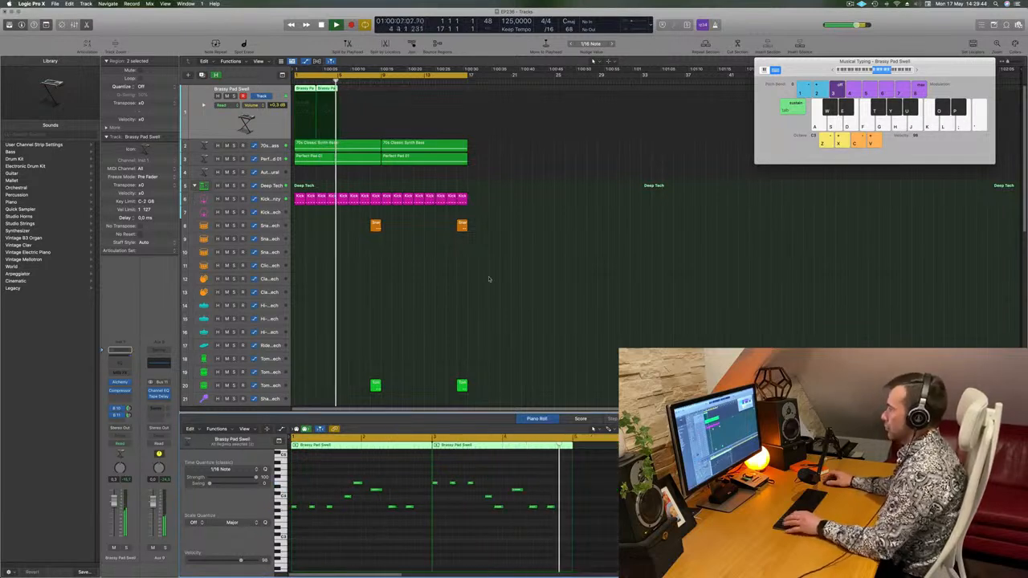
pyautogui.press('Return')
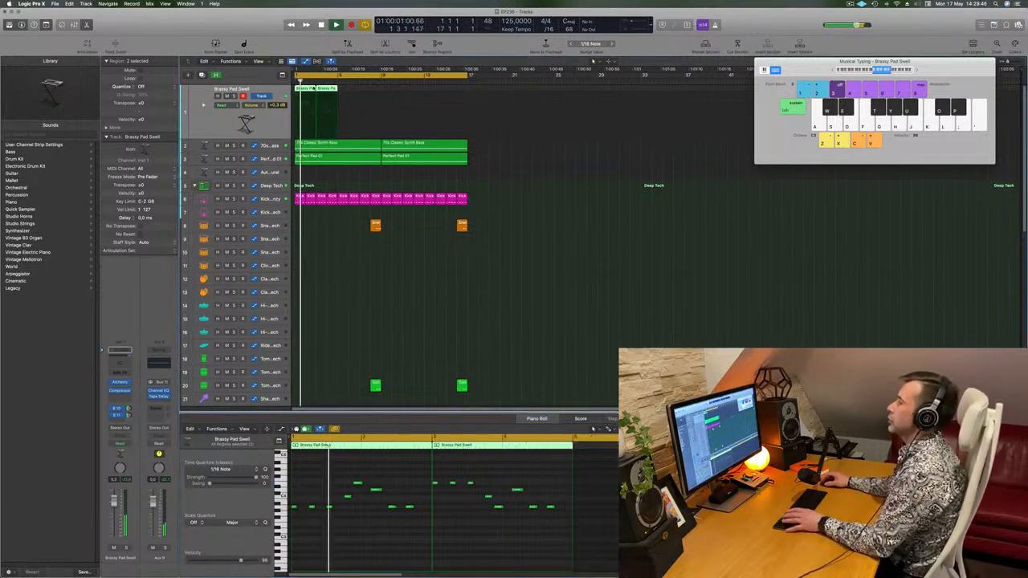
# Step: Repeat the two Brassy Pad Swell regions to fill the loop up to bar 17 and play it back
pyautogui.moveTo(326, 93); pyautogui.dragTo(387, 91)
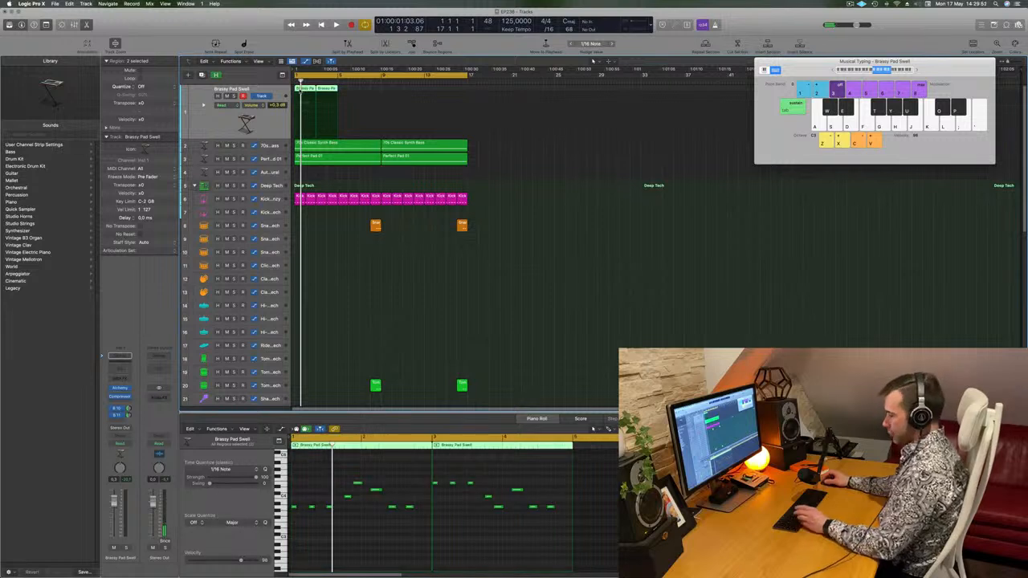
pyautogui.press('super+r')
pyautogui.press('super+r')
pyautogui.press('space')
pyautogui.click(268, 125)
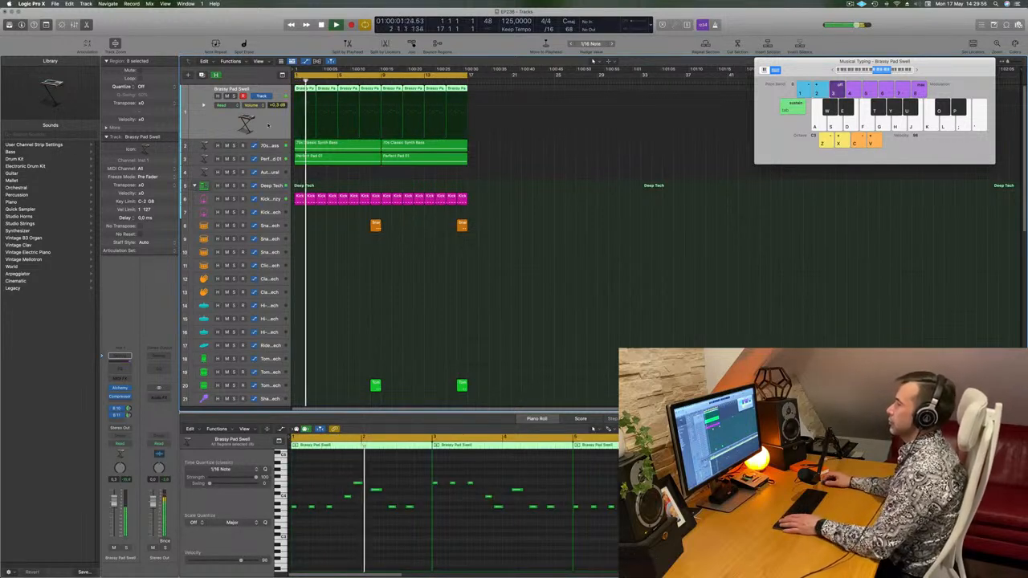
# Step: Delete the duplicated low note at the end of the first region and remove the repeated regions after bar 5
pyautogui.press('space')
pyautogui.press('space')
pyautogui.click(410, 507)
pyautogui.press('BackSpace')
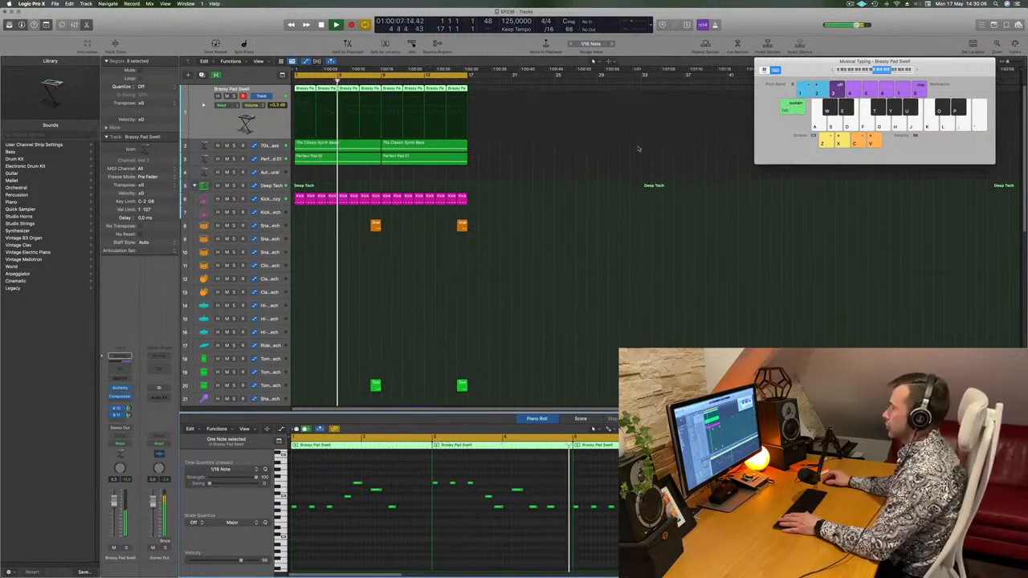
pyautogui.moveTo(492, 89); pyautogui.dragTo(305, 92)
pyautogui.press('Delete')
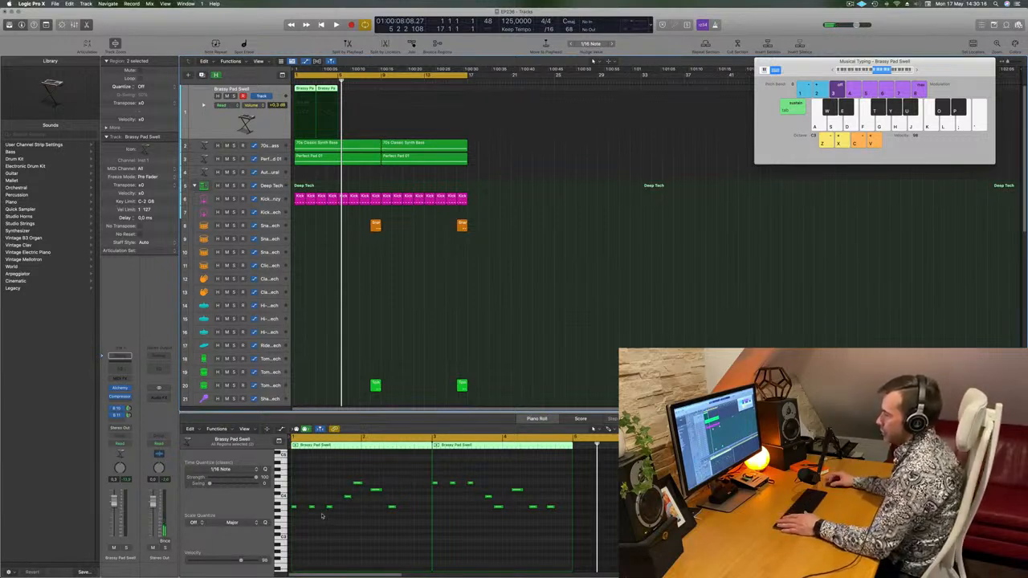
# Step: Select all the melody's low notes of the same pitch, play the loop, and show the 70s Classic Synth Bass notes
pyautogui.click(282, 508)
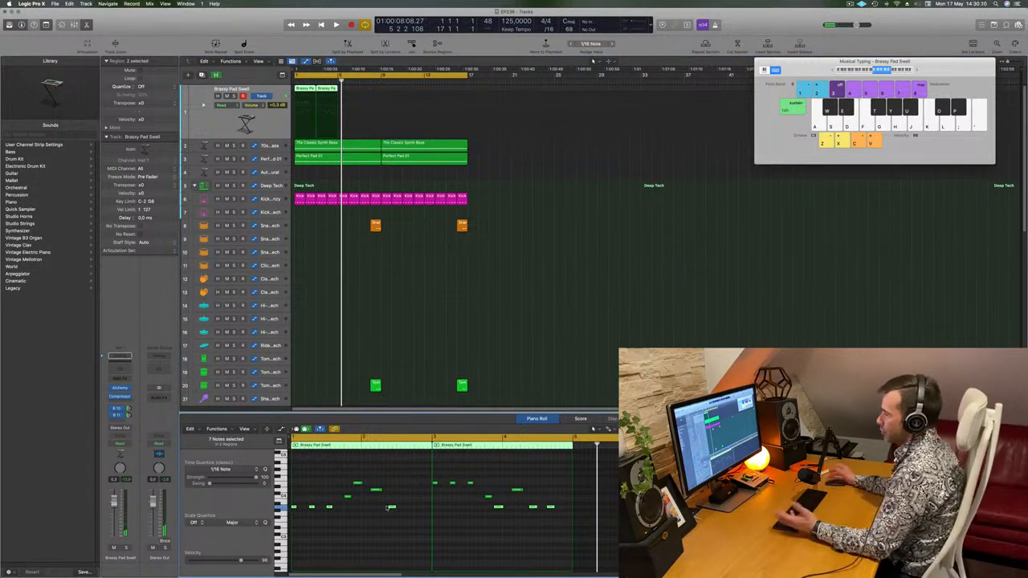
pyautogui.press('space')
pyautogui.click(503, 348)
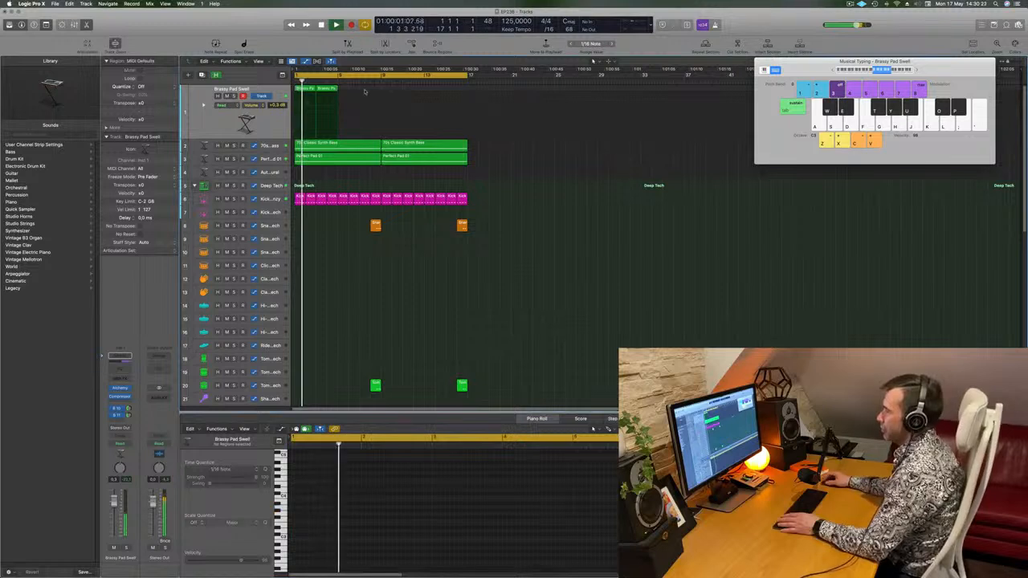
pyautogui.click(259, 144)
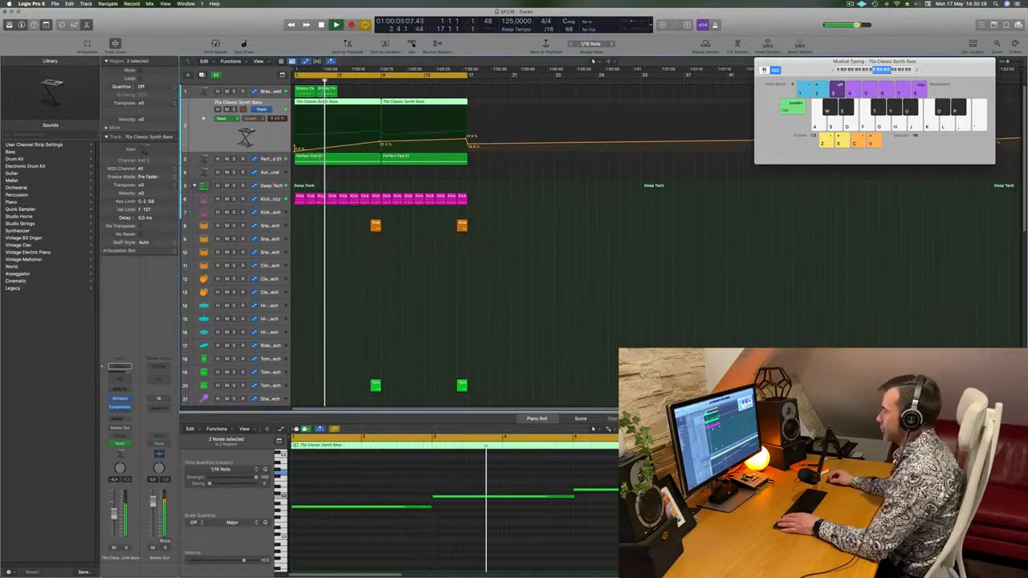
# Step: Repeat the two Brassy Pad Swell regions until they fill the loop up to bar 17
pyautogui.moveTo(359, 95); pyautogui.dragTo(311, 92)
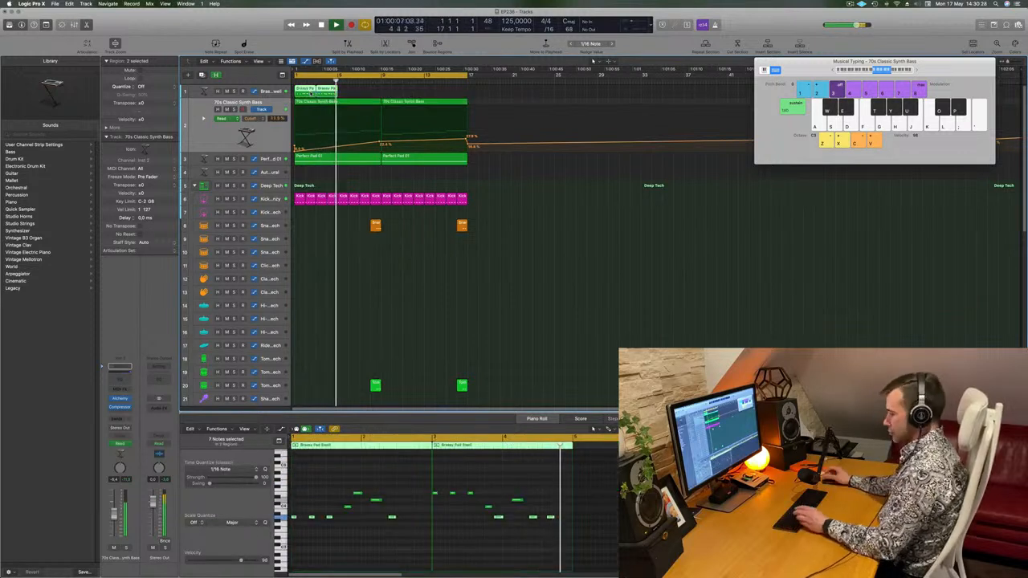
pyautogui.press('super+r')
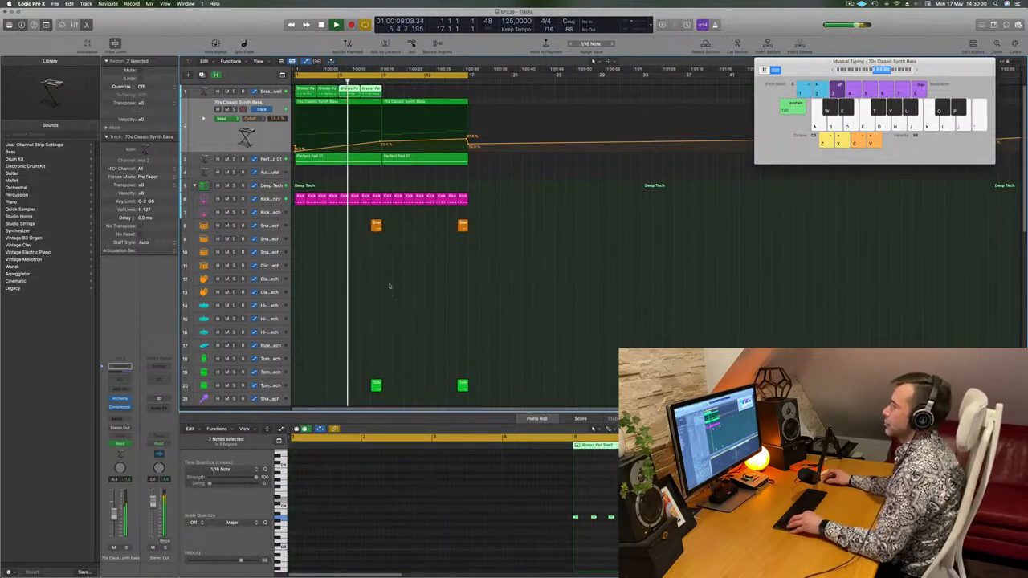
pyautogui.click(273, 92)
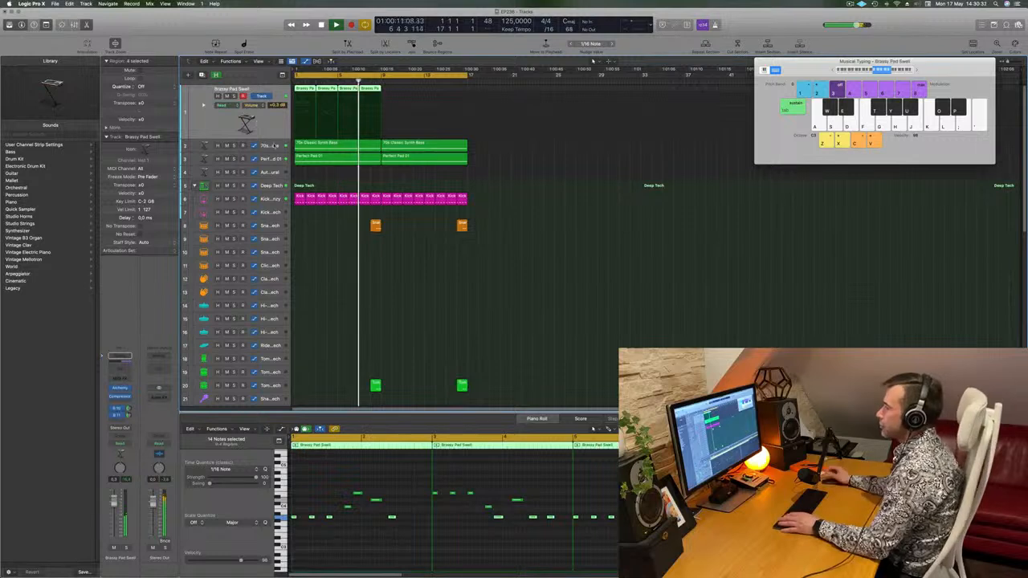
pyautogui.moveTo(303, 90); pyautogui.dragTo(392, 97)
pyautogui.press('Return')
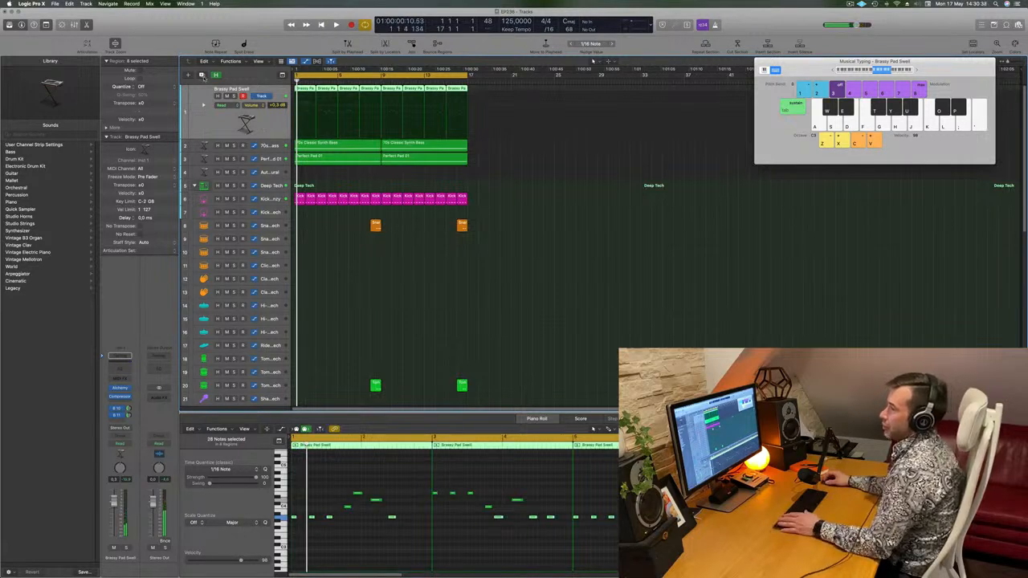
# Step: Duplicate the Brassy Pad Swell track, copy all its regions onto the new track and mute the original
pyautogui.click(201, 74)
pyautogui.moveTo(495, 95); pyautogui.dragTo(313, 119)
pyautogui.press('space')
pyautogui.press('space')
pyautogui.click(227, 91)
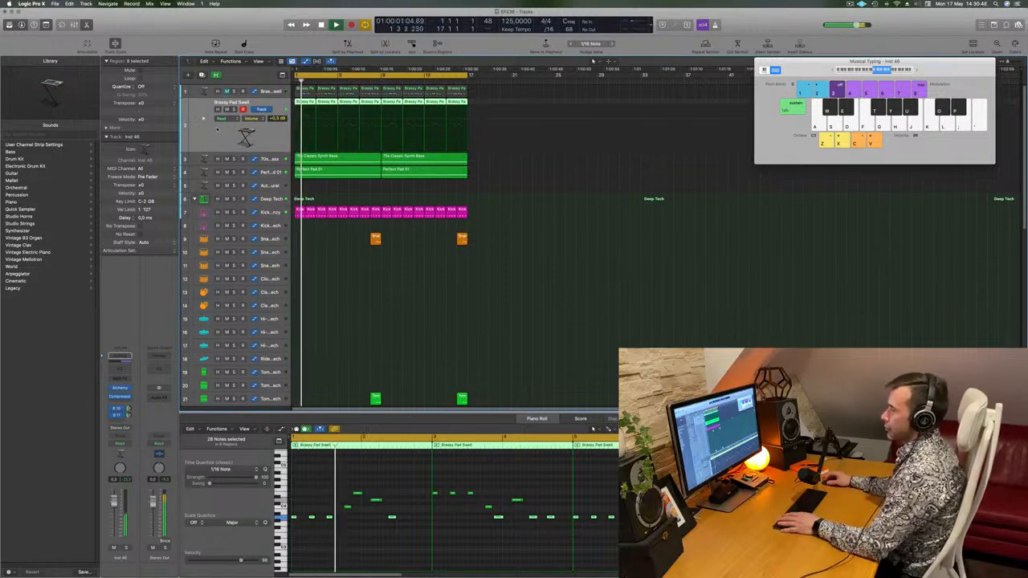
# Step: Open Alchemy on the duplicated track, load the 70s Analog Synth Lead preset from the Leads category and play it
pyautogui.click(120, 388)
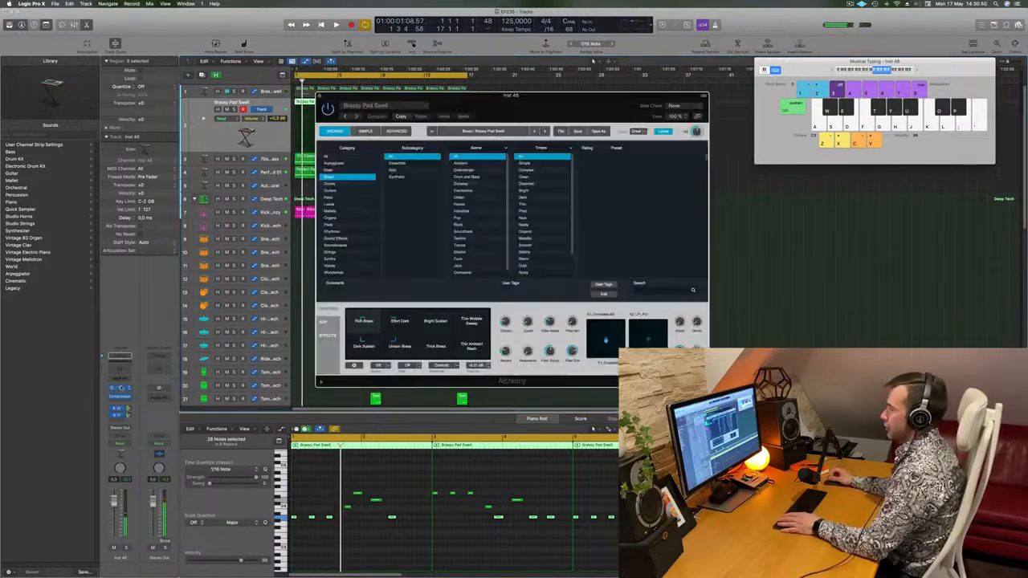
pyautogui.press('space')
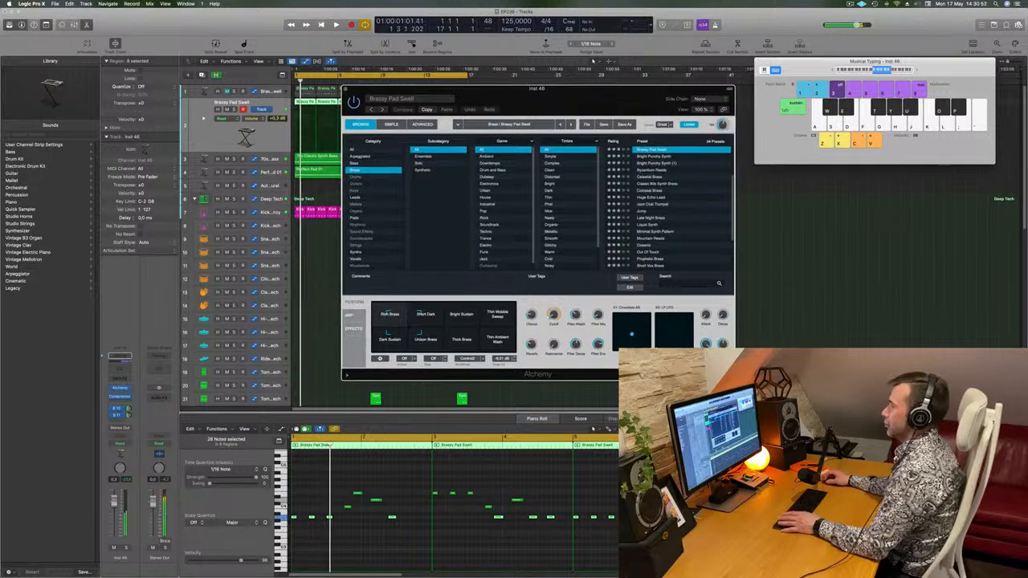
pyautogui.click(355, 197)
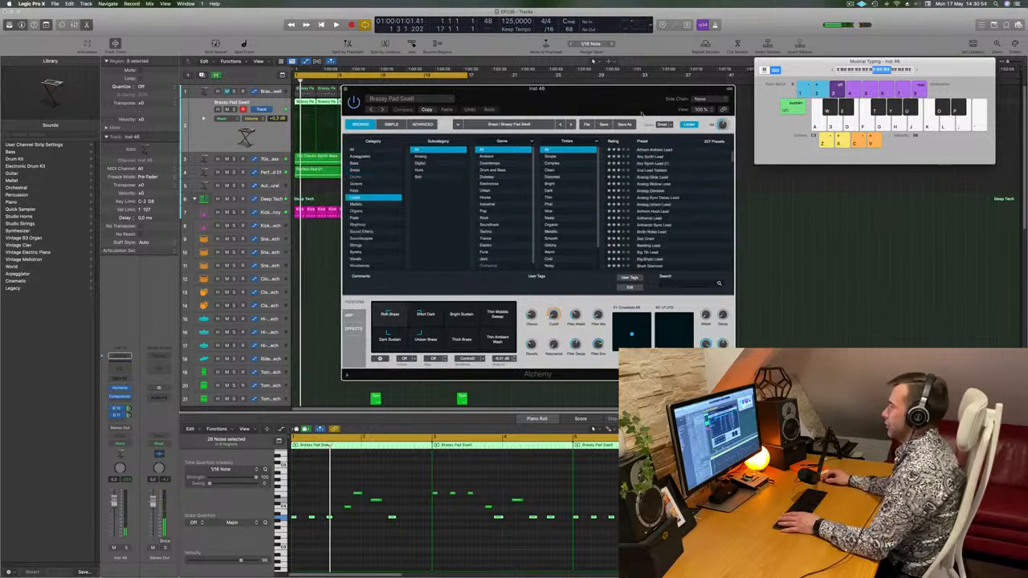
pyautogui.moveTo(641, 102); pyautogui.dragTo(675, 98)
pyautogui.scroll(3, 686, 183)
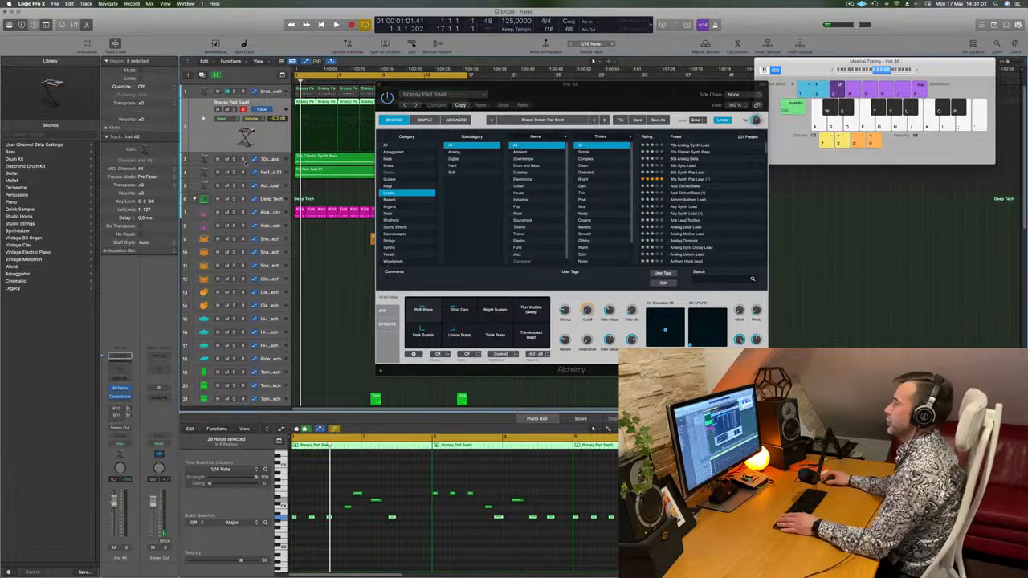
pyautogui.moveTo(590, 97); pyautogui.dragTo(618, 101)
pyautogui.press('space')
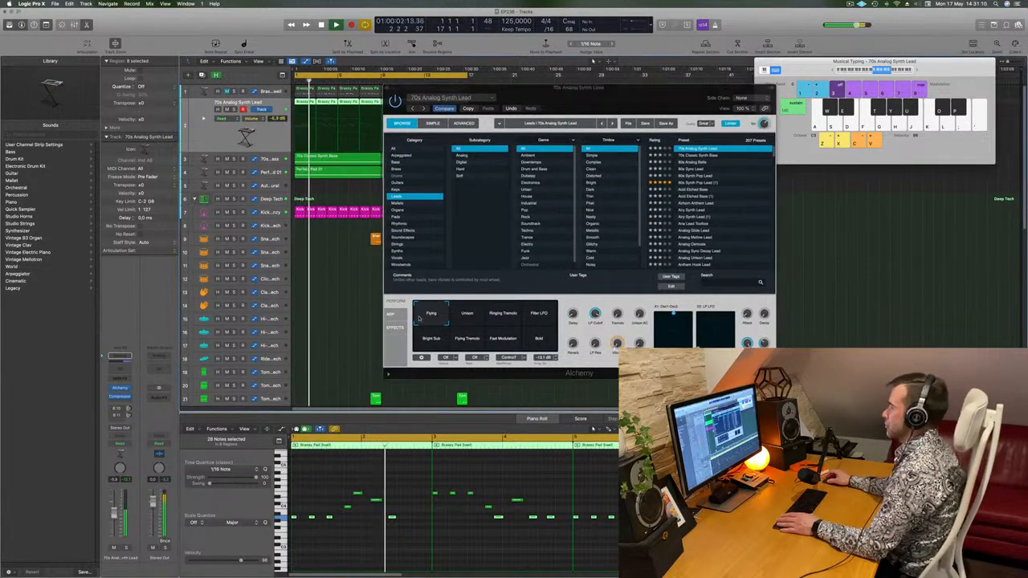
# Step: Audition the 80s Sync Lead, 80s Synth Pop Lead and Ana Lead Toolbox presets during playback
pyautogui.click(691, 162)
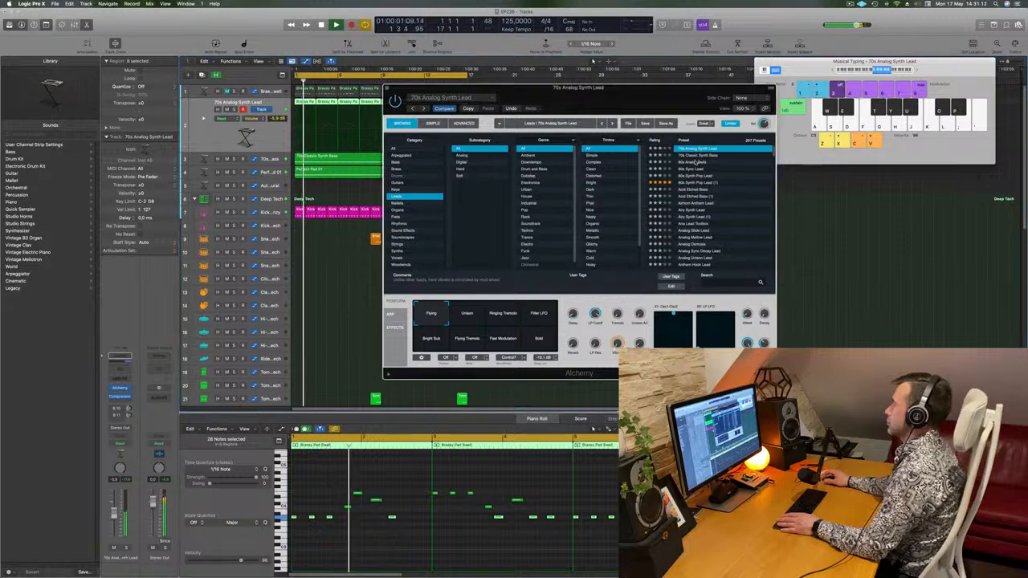
pyautogui.press('Down')
pyautogui.press('Down')
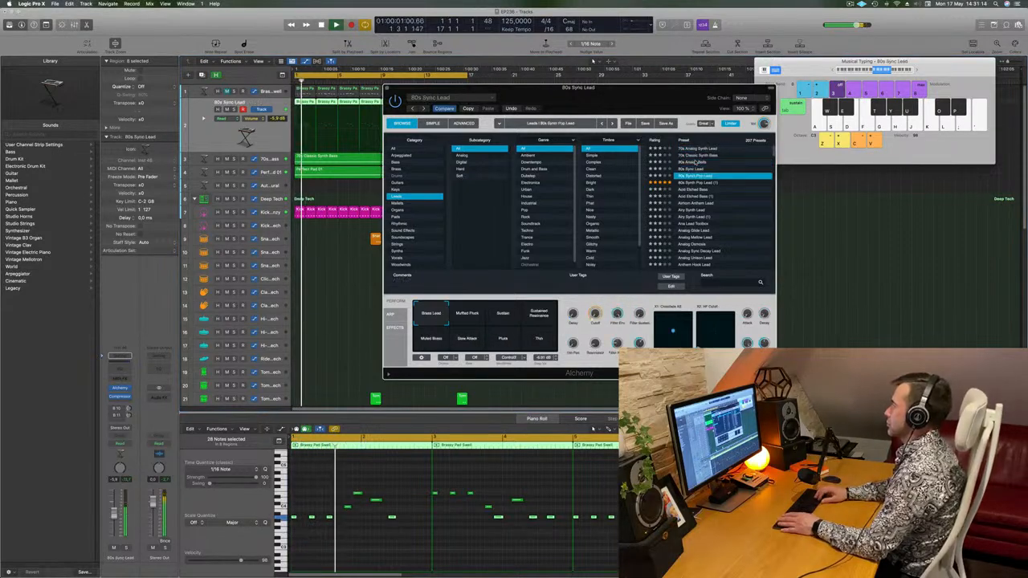
pyautogui.scroll(-3, 692, 192)
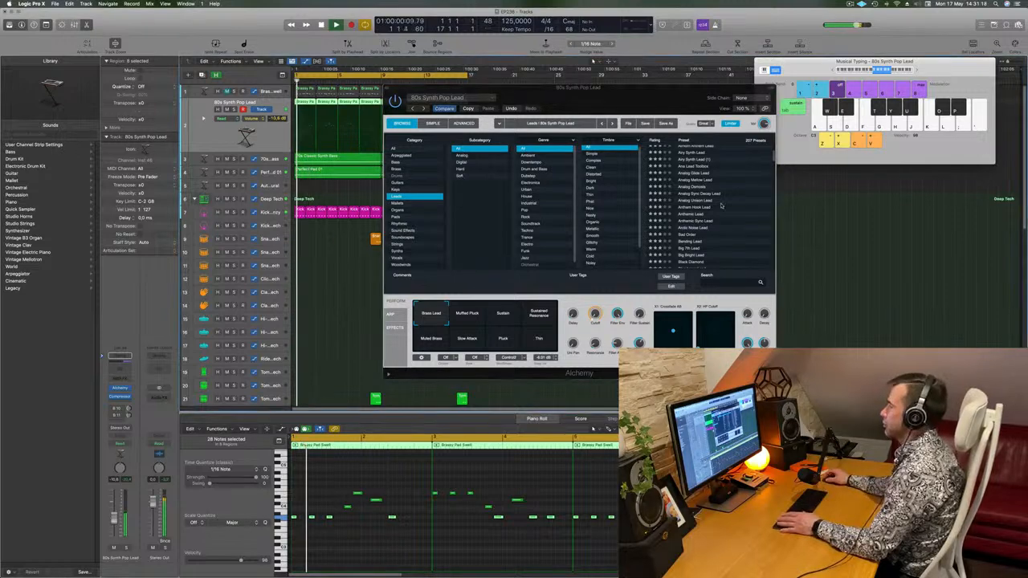
pyautogui.scroll(1, 703, 200)
pyautogui.click(697, 185)
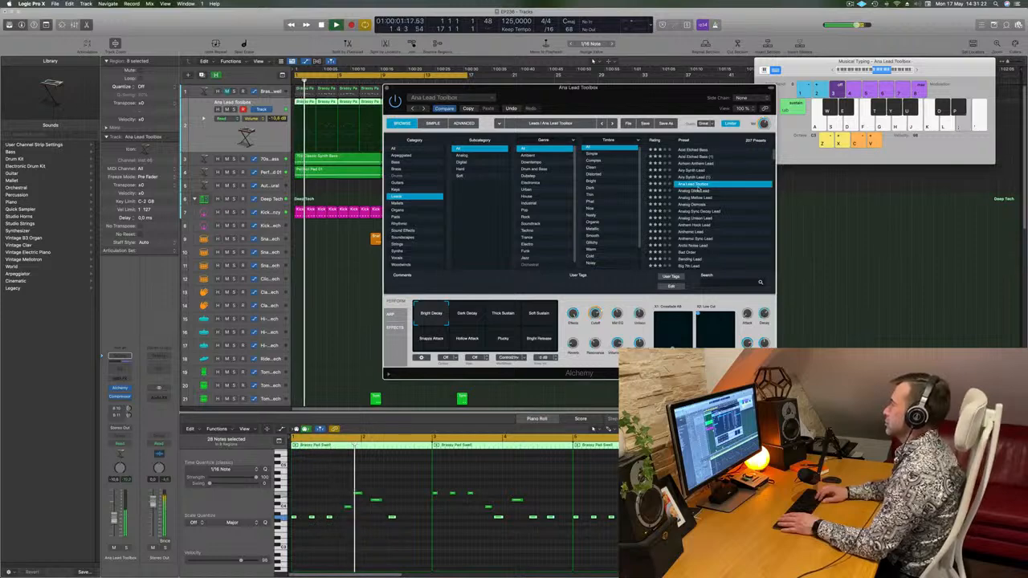
# Step: Try the Analog Glide Lead preset, and load Analog Mellow Lead while the loop plays
pyautogui.click(697, 191)
pyautogui.scroll(1, 699, 190)
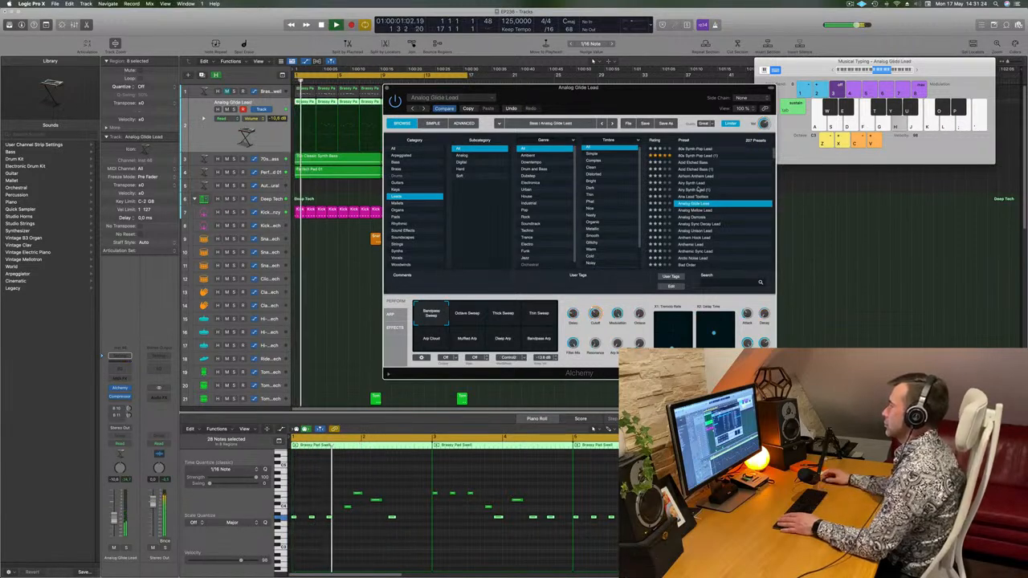
pyautogui.scroll(-2, 702, 187)
pyautogui.click(705, 186)
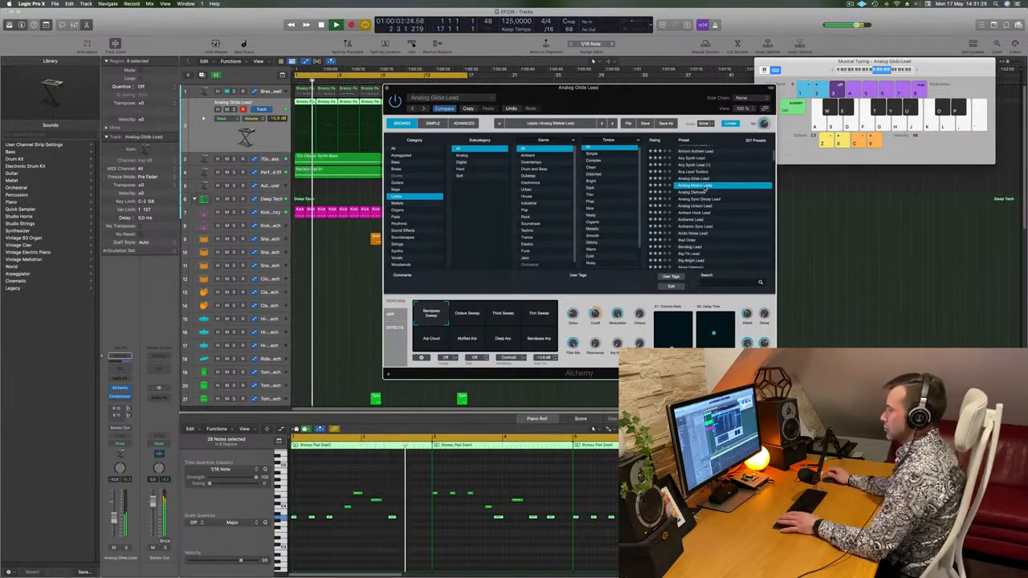
pyautogui.scroll(-1, 719, 193)
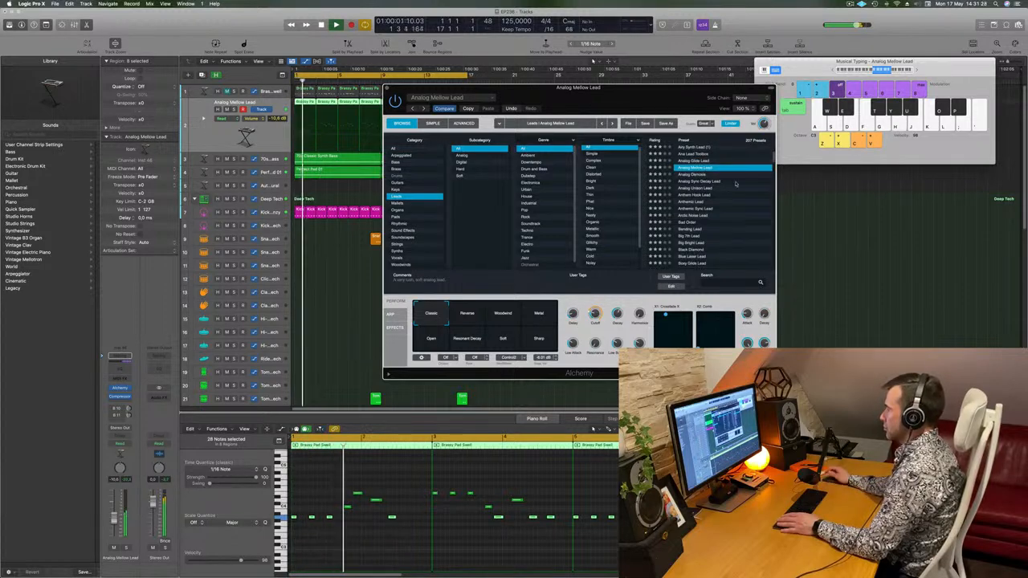
# Step: Move the Alchemy window aside and raise the Analog Mellow Lead track's volume while replaying the loop
pyautogui.moveTo(667, 96); pyautogui.dragTo(735, 88)
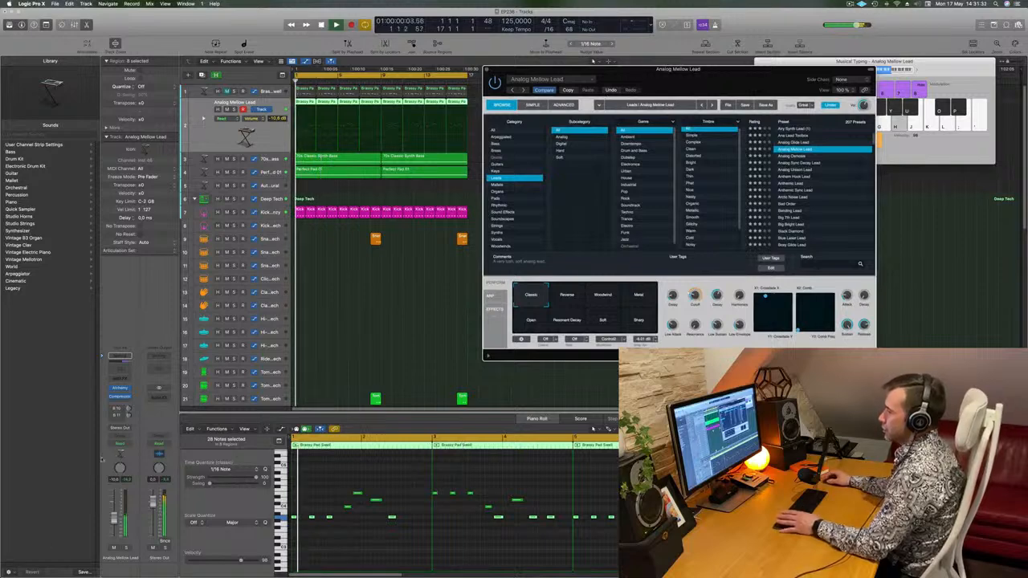
pyautogui.click(593, 60)
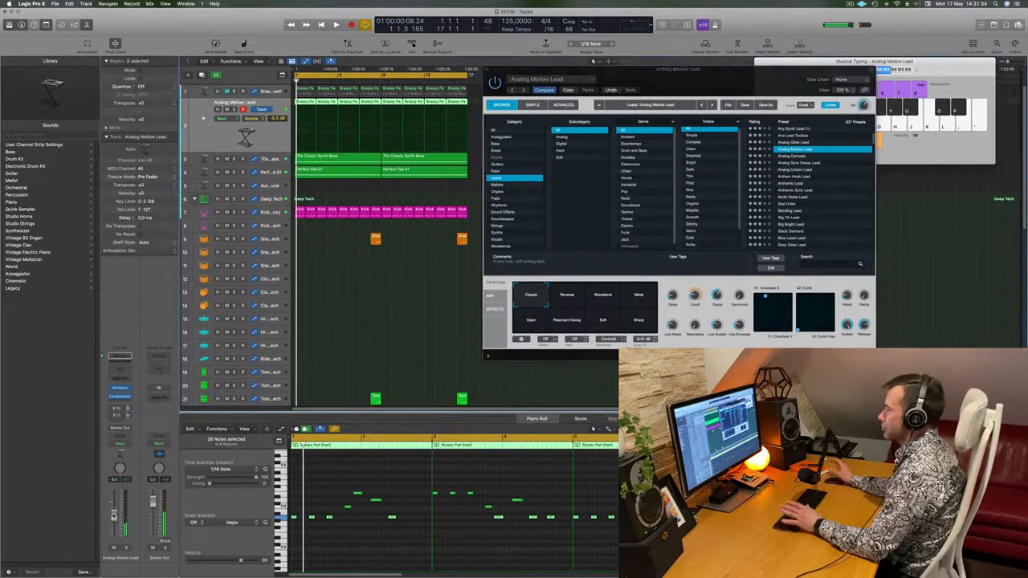
pyautogui.press('space')
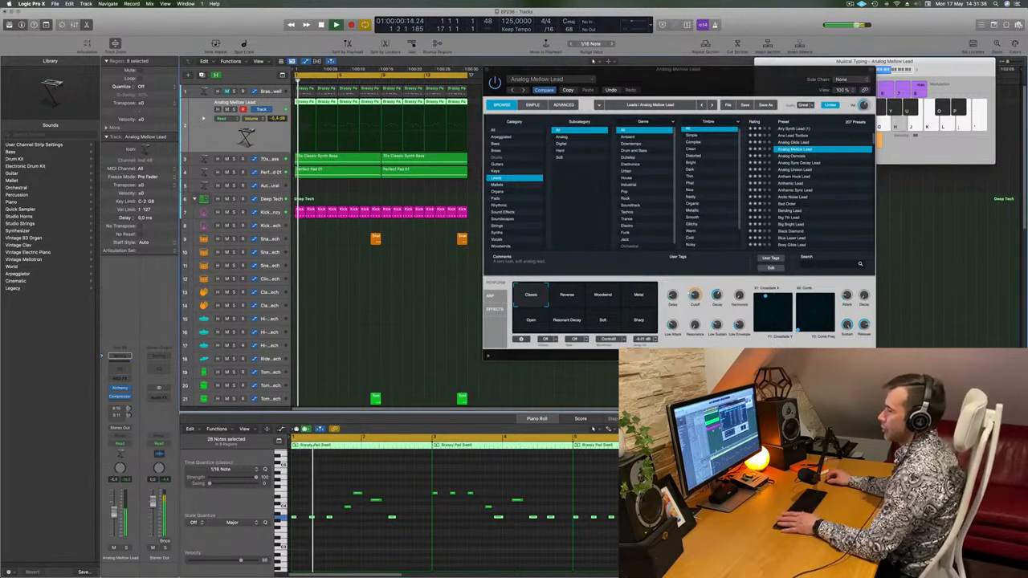
pyautogui.press('space')
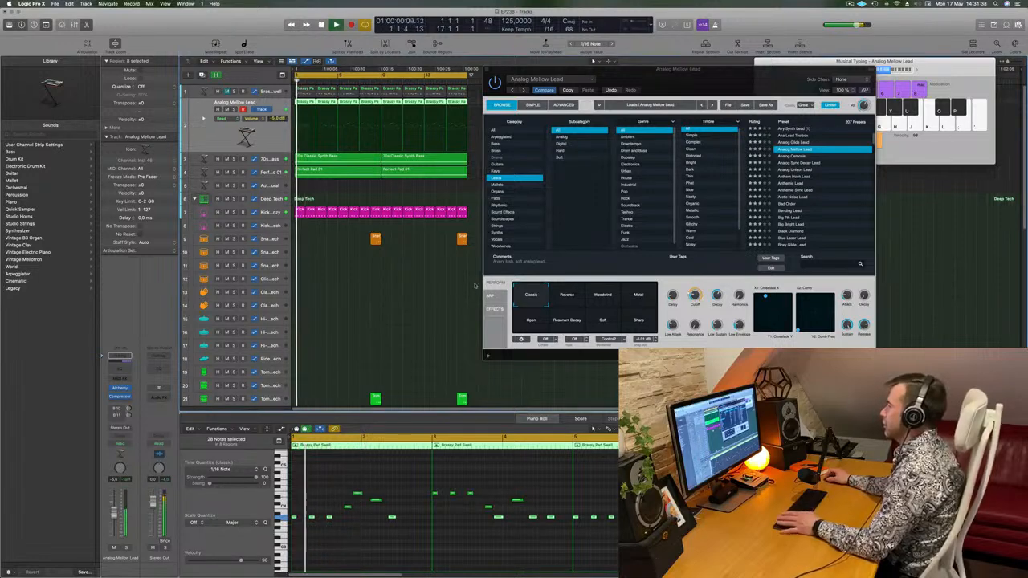
pyautogui.press('space')
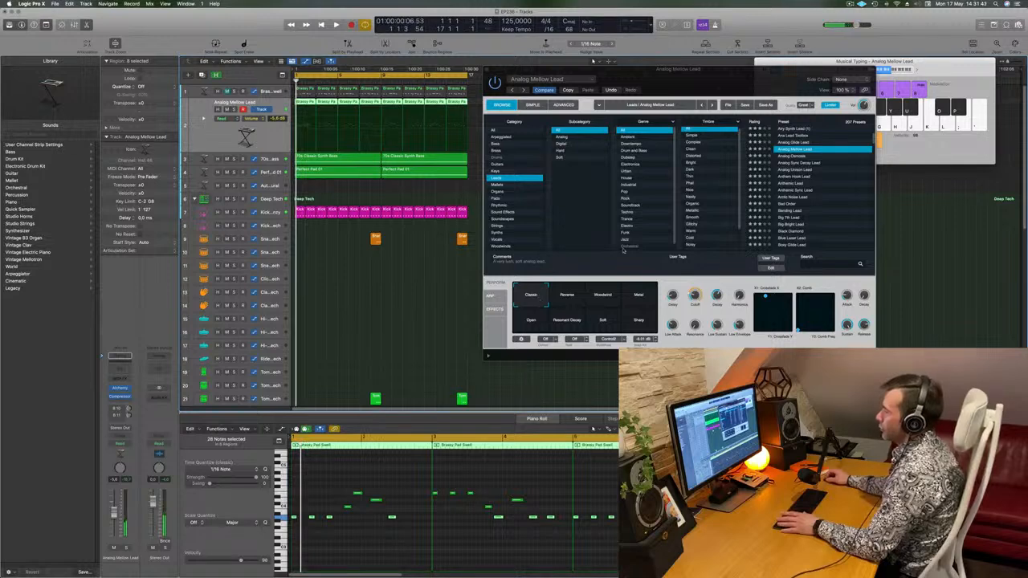
# Step: Blend Analog Mellow Lead between its Classic, Reverse, Open and Resonant Decay snapshots, and adjust its Delay amount during playback
pyautogui.moveTo(532, 305)
pyautogui.mouseDown()
pyautogui.moveTo(554, 318)
pyautogui.moveTo(539, 306)
pyautogui.mouseUp()
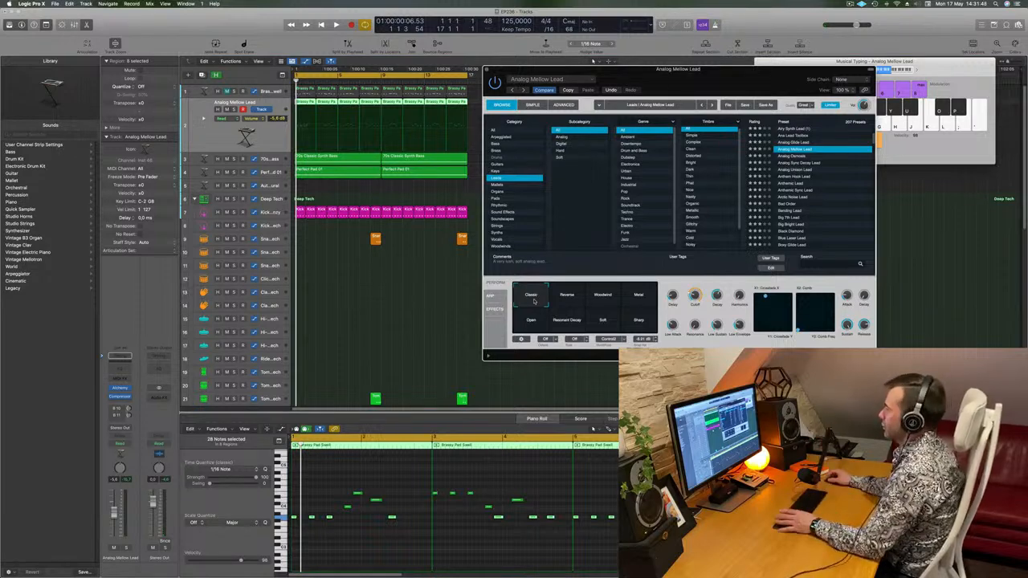
pyautogui.moveTo(534, 301)
pyautogui.mouseDown()
pyautogui.moveTo(571, 303)
pyautogui.moveTo(556, 300)
pyautogui.moveTo(553, 316)
pyautogui.moveTo(539, 308)
pyautogui.moveTo(549, 311)
pyautogui.mouseUp()
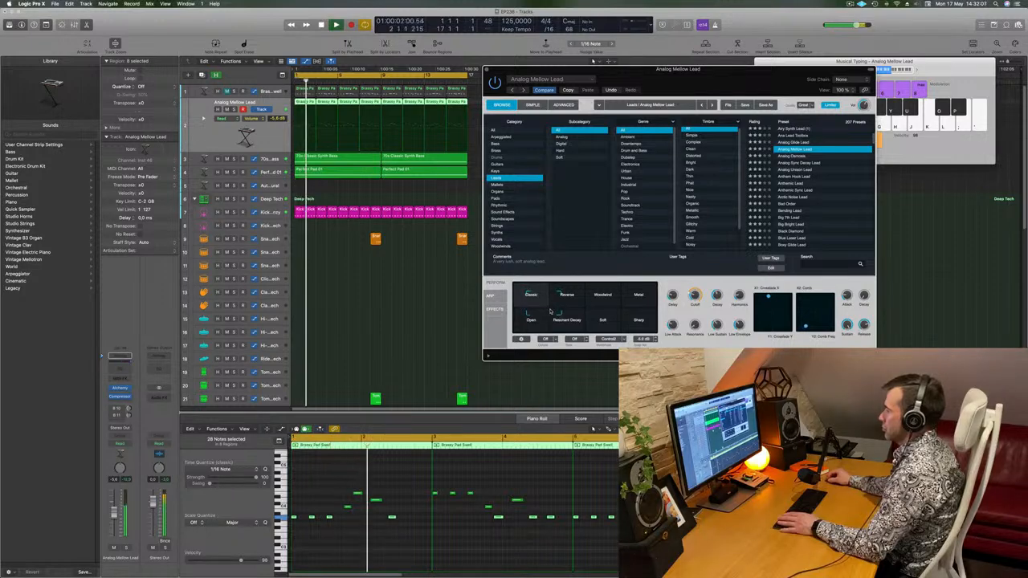
pyautogui.press('space')
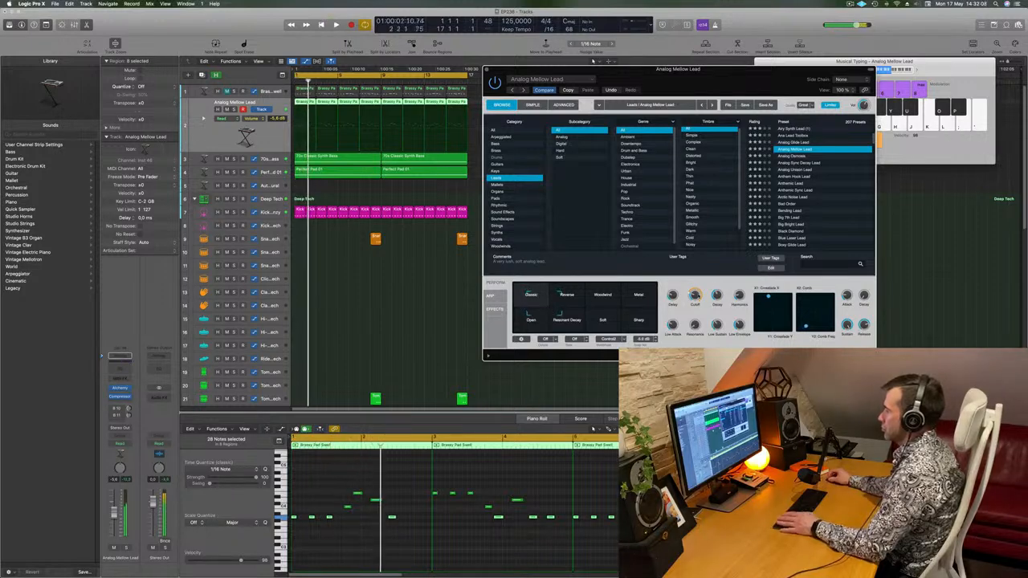
pyautogui.moveTo(694, 304); pyautogui.dragTo(695, 307)
pyautogui.press('space')
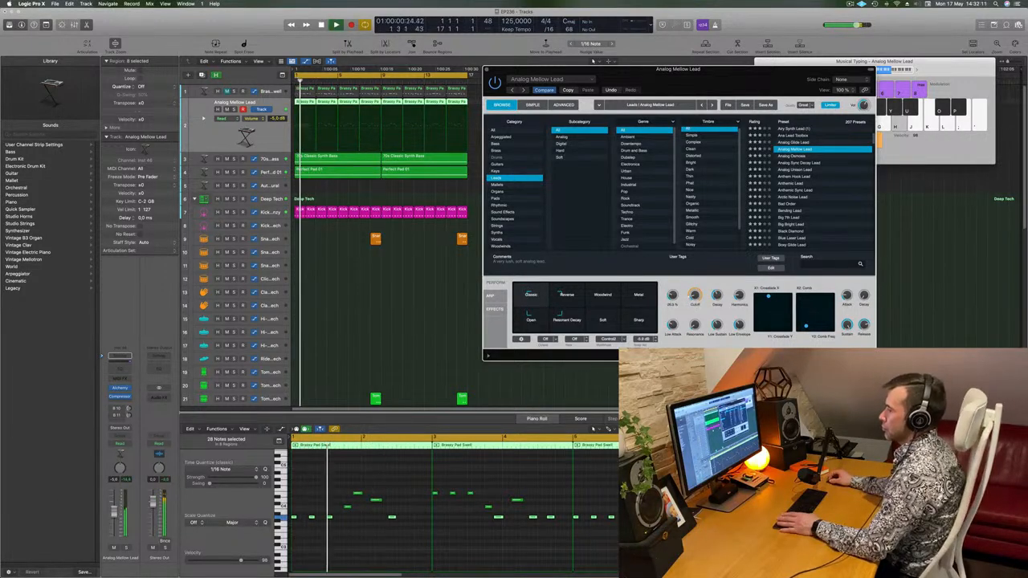
# Step: Set the Analog Mellow Lead track's volume to -4.7 dB and close Alchemy
pyautogui.moveTo(113, 511); pyautogui.dragTo(114, 510)
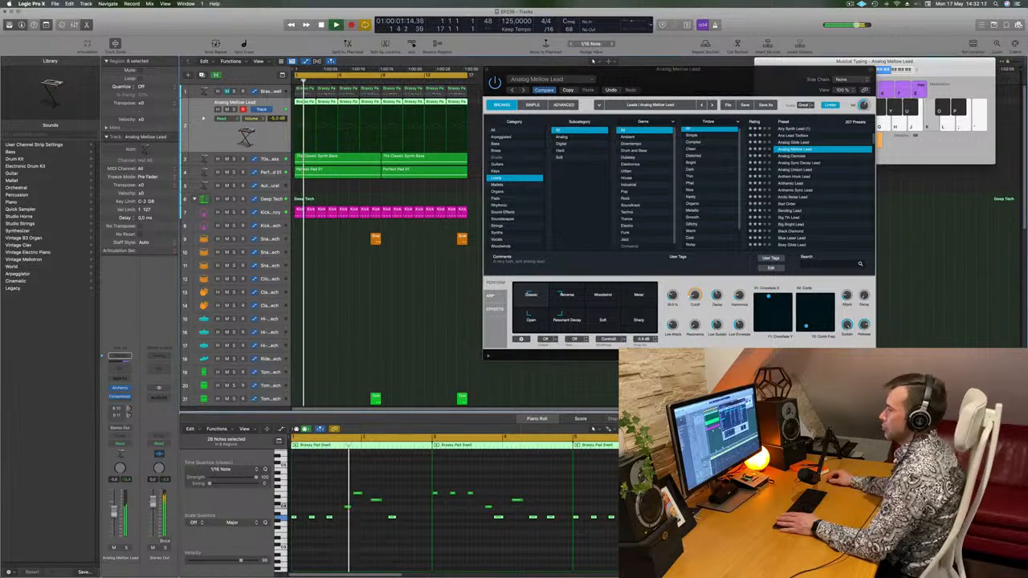
pyautogui.moveTo(684, 77); pyautogui.dragTo(599, 159)
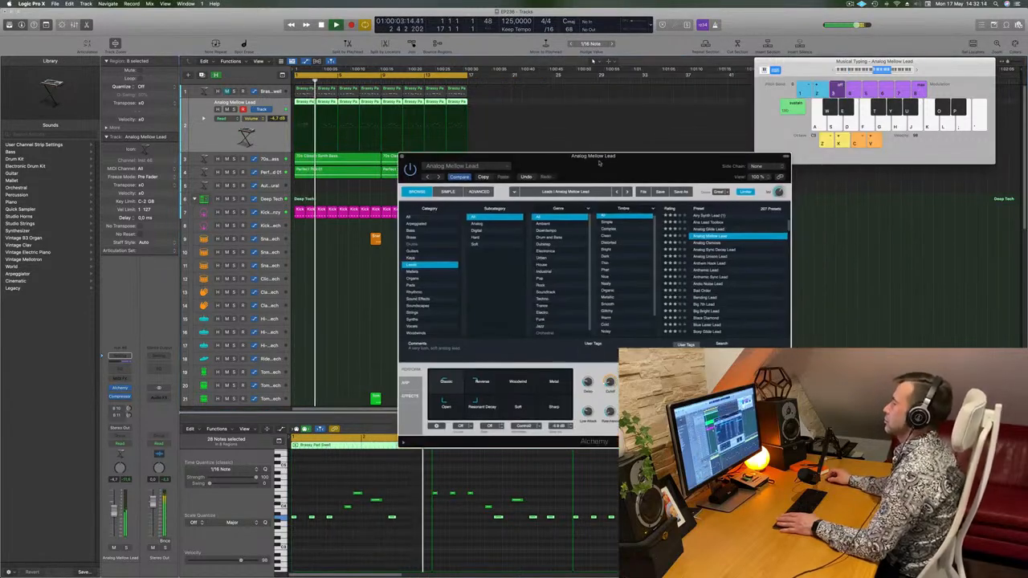
pyautogui.click(402, 152)
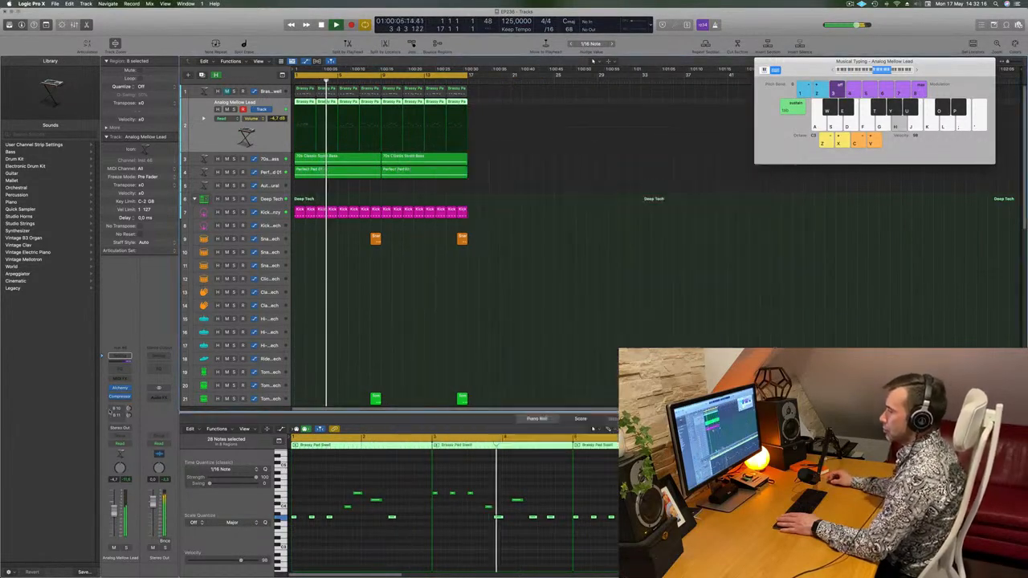
# Step: Raise the Analog Mellow Lead track's sends to buses 10 and 11, and check its Compressor settings during playback
pyautogui.moveTo(129, 409); pyautogui.dragTo(129, 407)
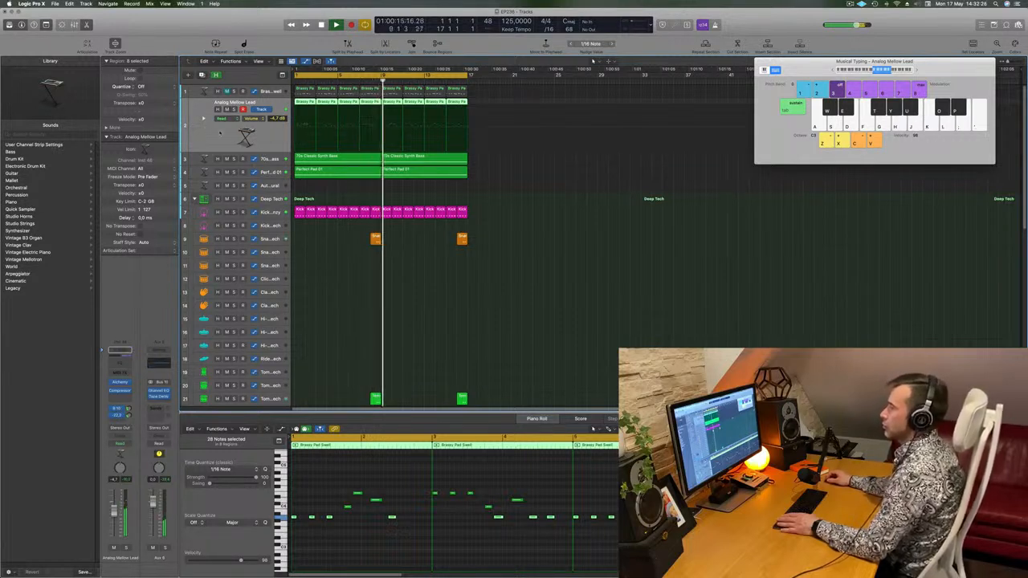
pyautogui.press('Return')
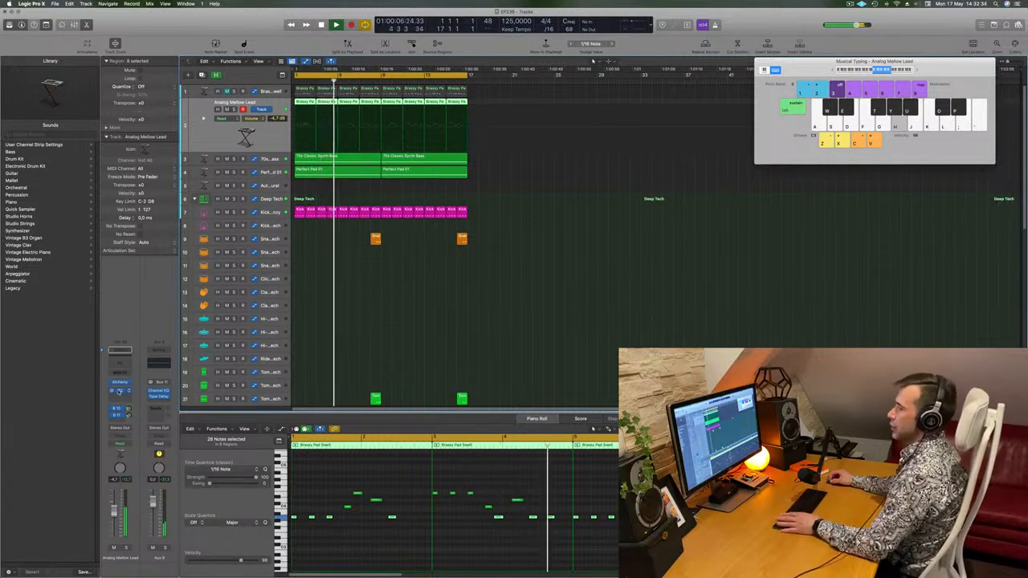
pyautogui.click(119, 391)
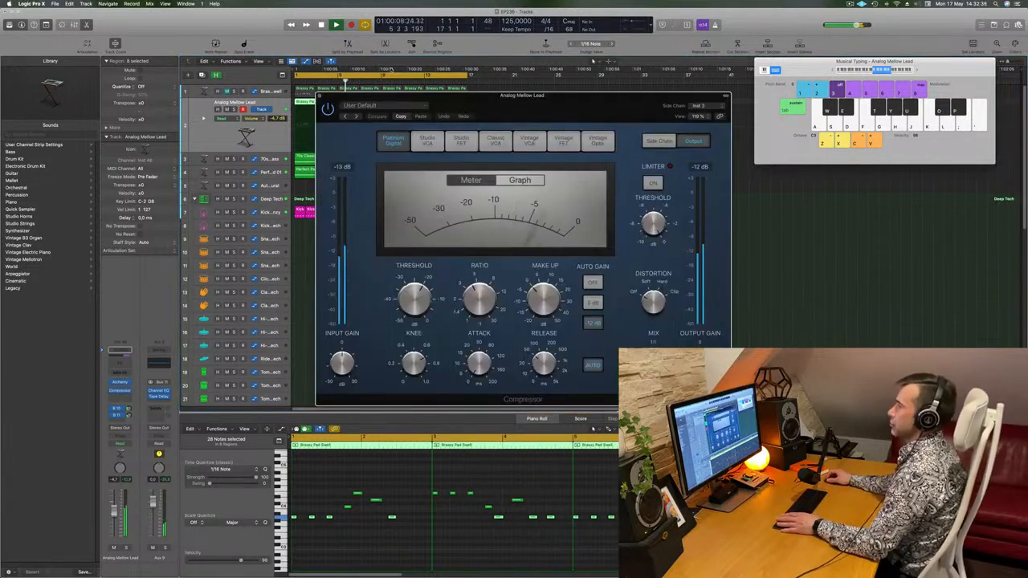
pyautogui.click(320, 96)
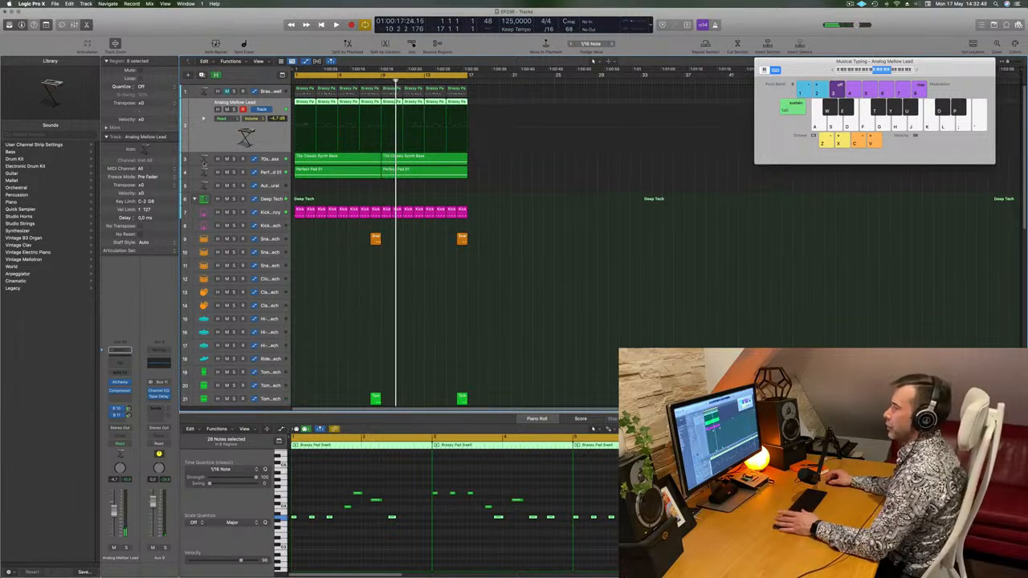
# Step: Duplicate the Analog Mellow Lead track, copy all its regions onto the new track and mute the original
pyautogui.press('alt+super+s')
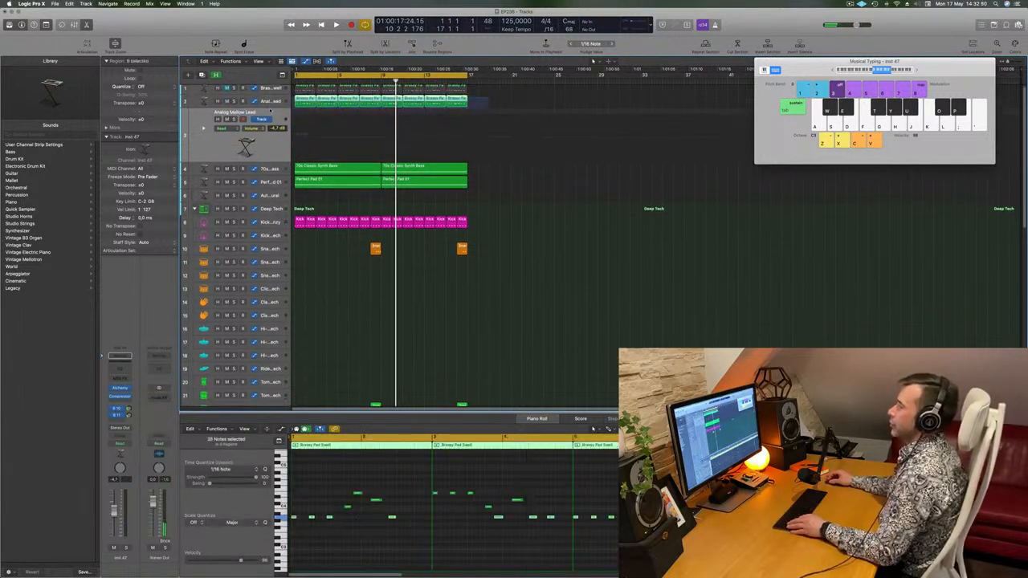
pyautogui.moveTo(302, 102); pyautogui.dragTo(301, 118)
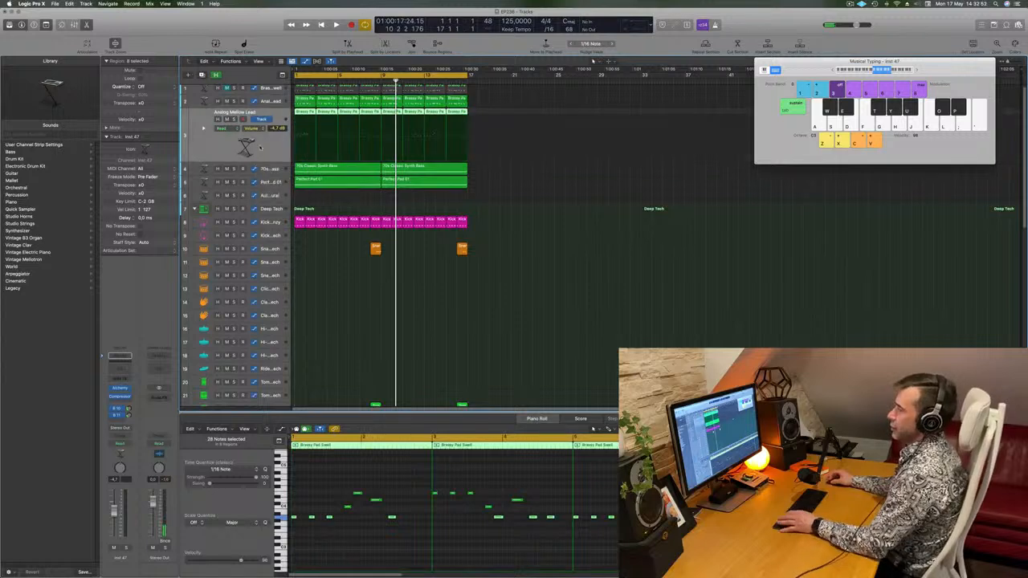
pyautogui.click(232, 101)
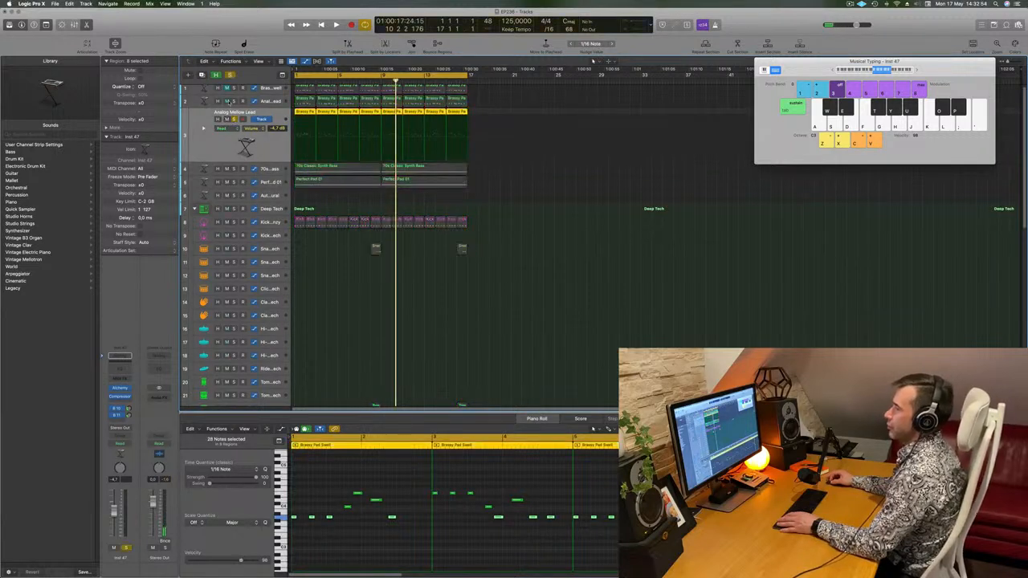
# Step: Turn off solo on the duplicated lead track and replay the full loop from the start
pyautogui.press('Return')
pyautogui.press('space')
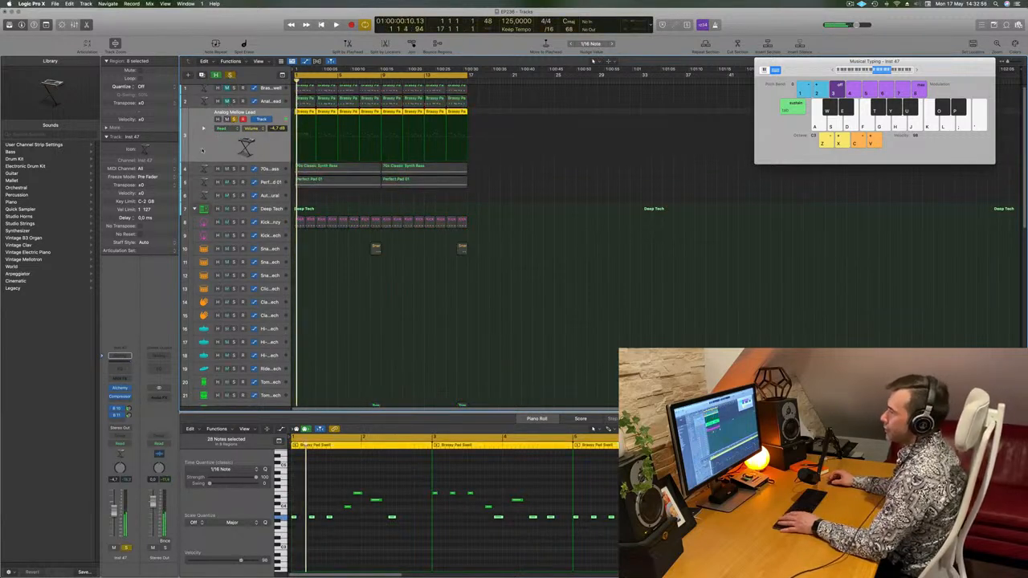
pyautogui.hotkey('ctrl', 's')
pyautogui.press('Return')
pyautogui.press('space')
pyautogui.press('Return')
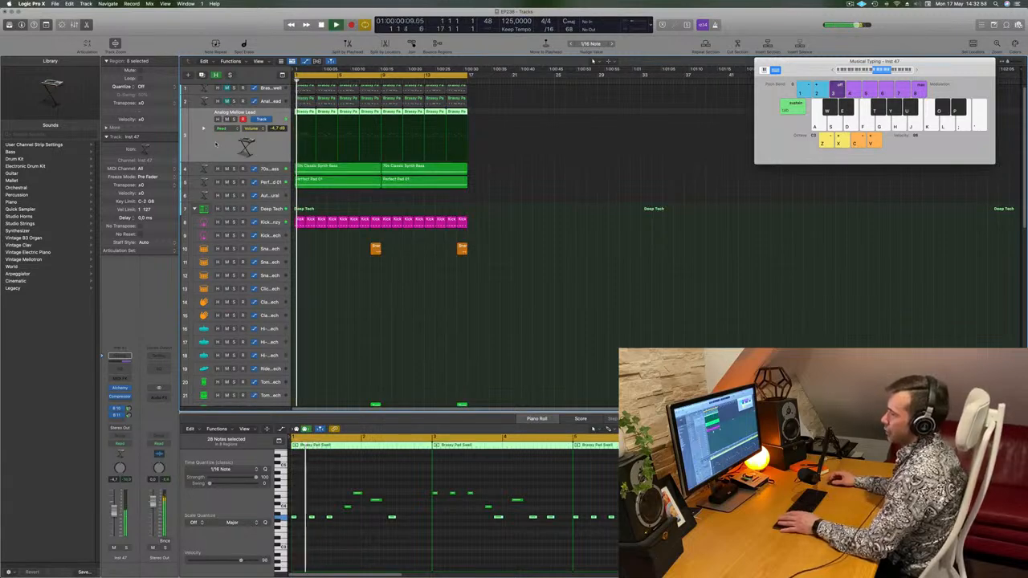
pyautogui.press('Return')
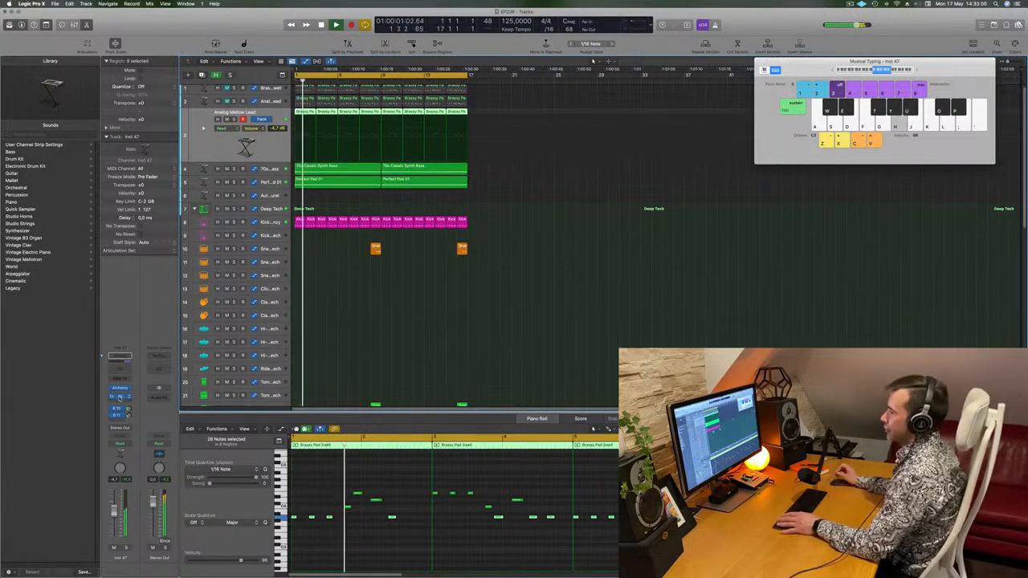
# Step: Open the Compressor and Alchemy on the duplicated lead track, and arrange their windows so the preset browser is accessible
pyautogui.click(119, 397)
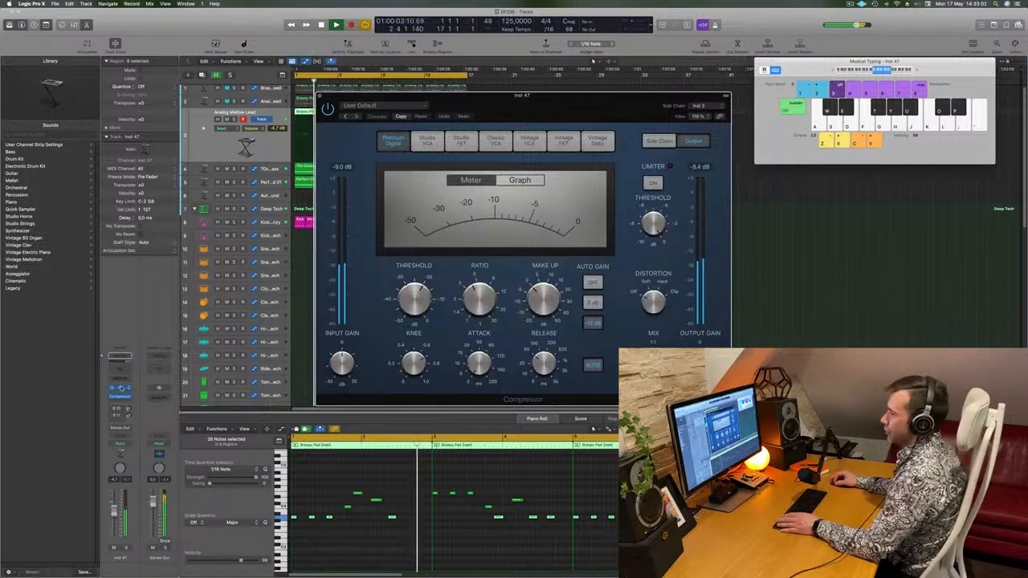
pyautogui.click(121, 388)
pyautogui.moveTo(454, 113); pyautogui.dragTo(776, 86)
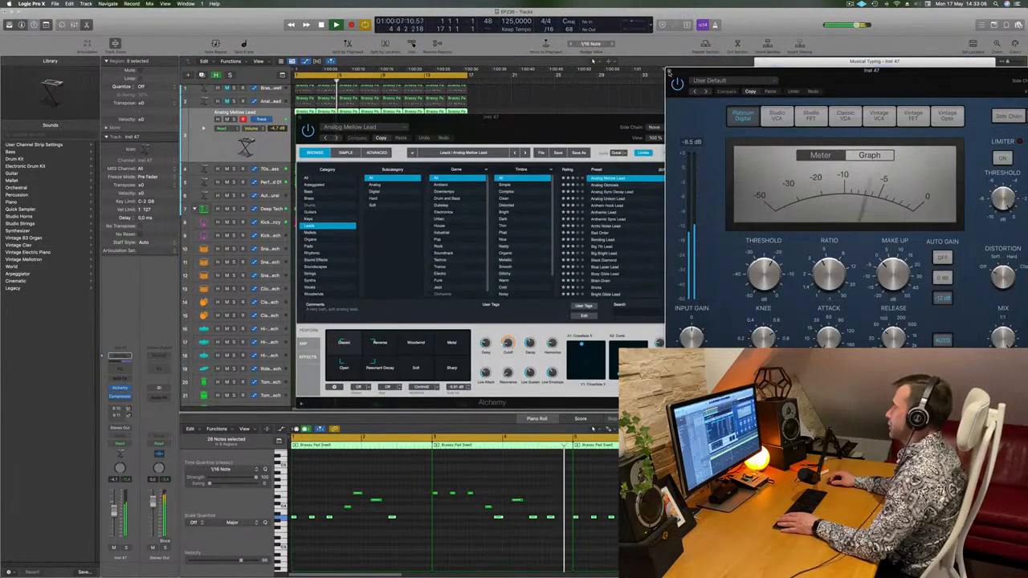
pyautogui.moveTo(575, 125); pyautogui.dragTo(583, 114)
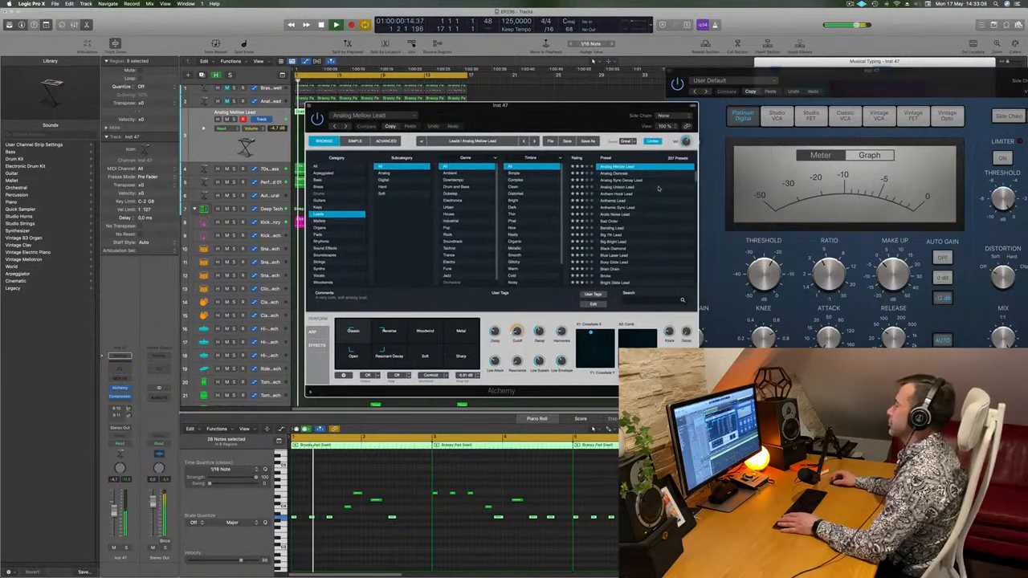
pyautogui.moveTo(563, 126); pyautogui.dragTo(592, 104)
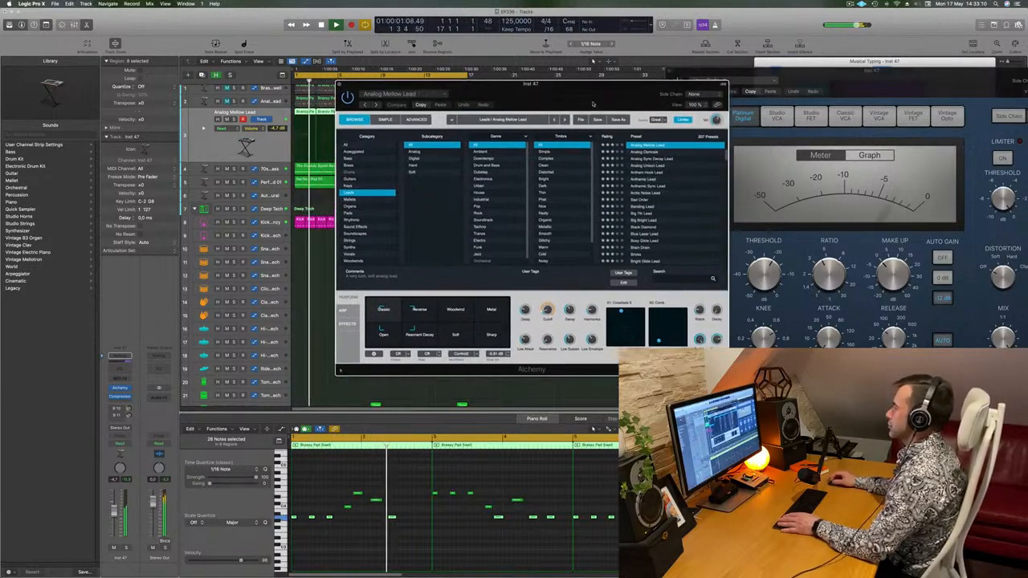
# Step: Audition the Analog Sync Decay Lead and Anthem Hook Lead presets during playback
pyautogui.click(654, 159)
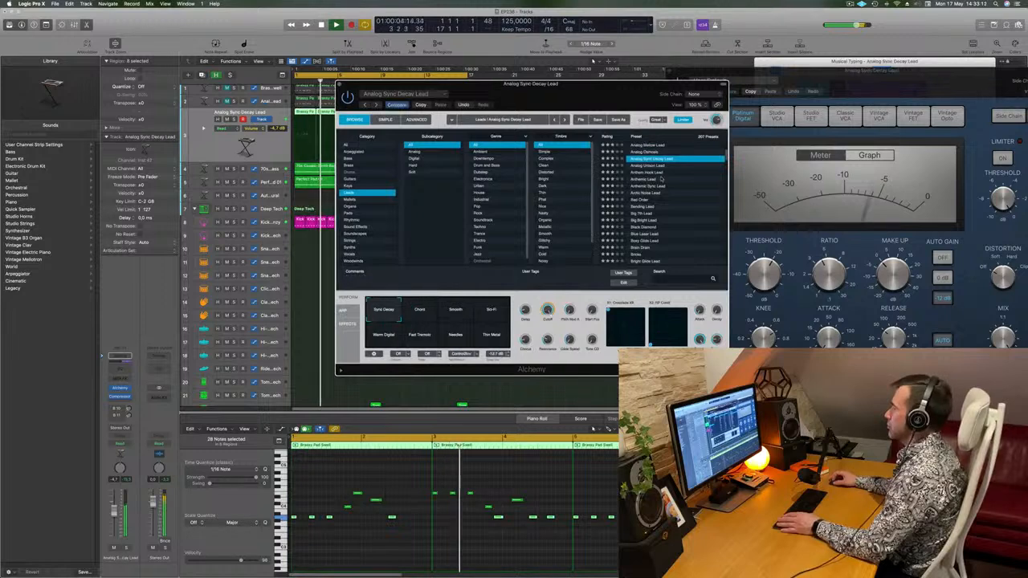
pyautogui.click(657, 173)
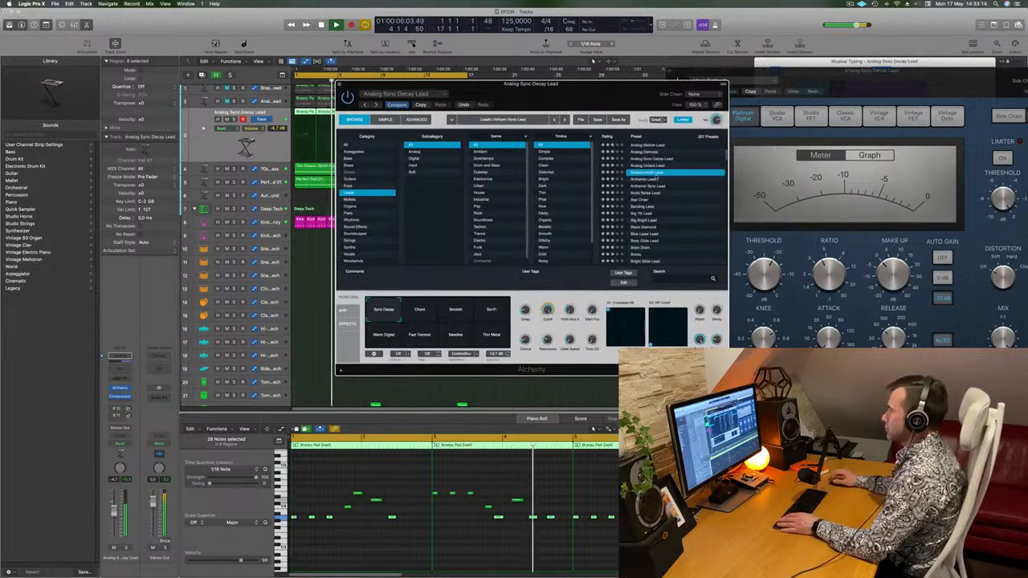
pyautogui.moveTo(673, 82); pyautogui.dragTo(727, 70)
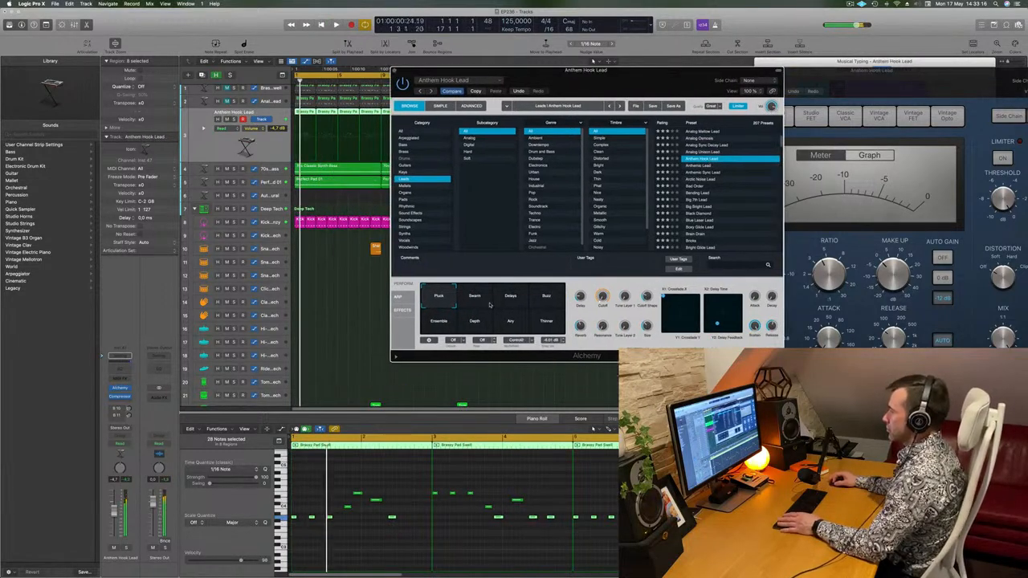
# Step: Try Anthem Hook Lead's Swarm snapshot and lower the track's volume to about -13 dB
pyautogui.click(522, 305)
pyautogui.click(475, 299)
pyautogui.moveTo(620, 81); pyautogui.dragTo(587, 95)
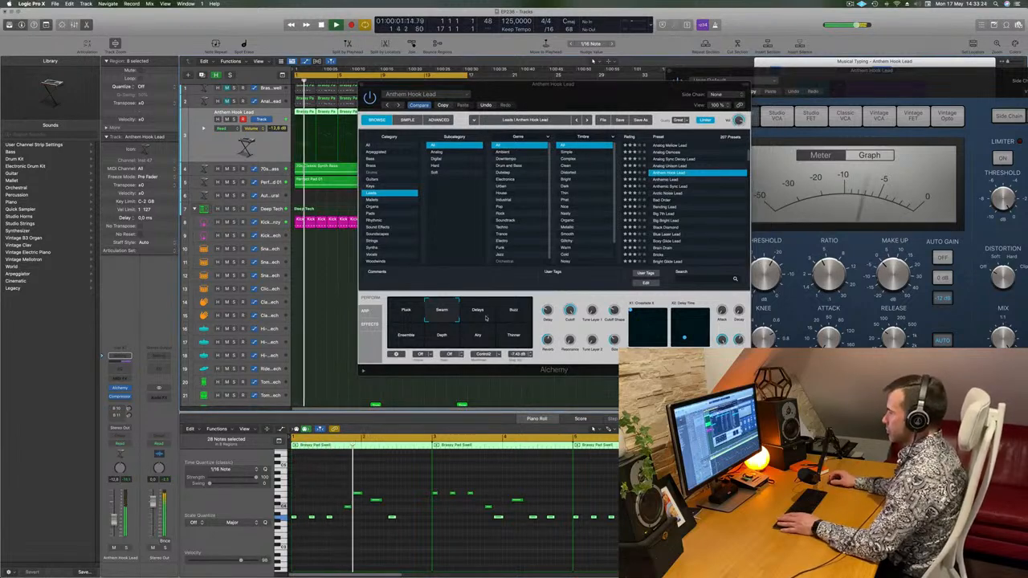
# Step: Compare Anthem Hook Lead's Buzz, Ensemble, Airy and Thinner snapshots, and load the Anthemic Lead preset instead
pyautogui.click(526, 317)
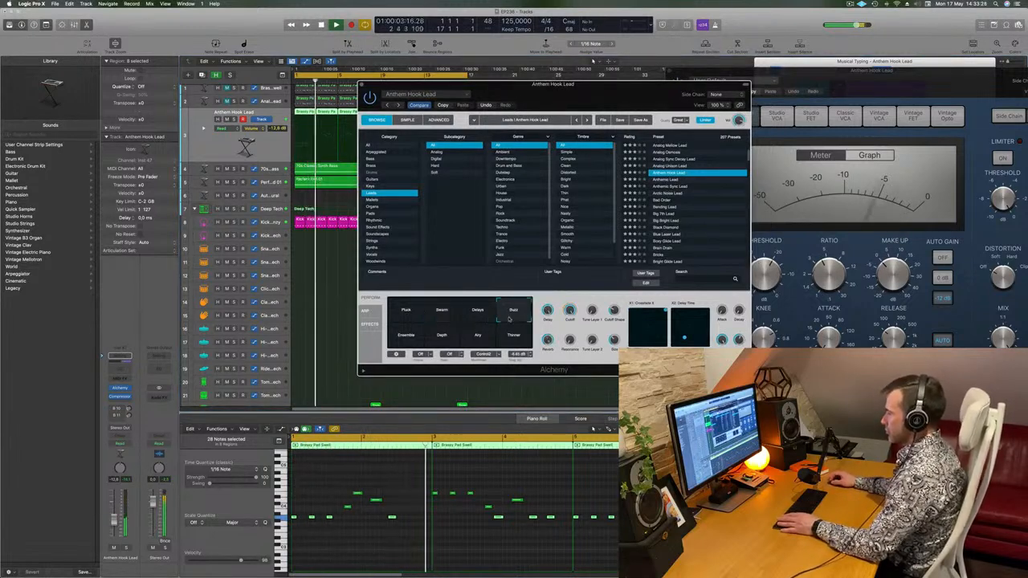
pyautogui.click(405, 343)
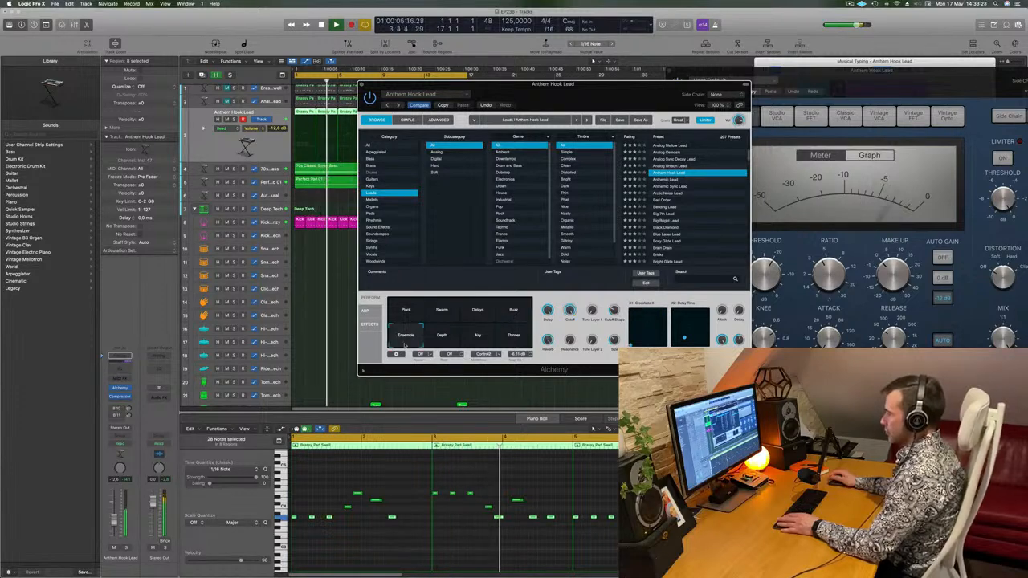
pyautogui.click(478, 337)
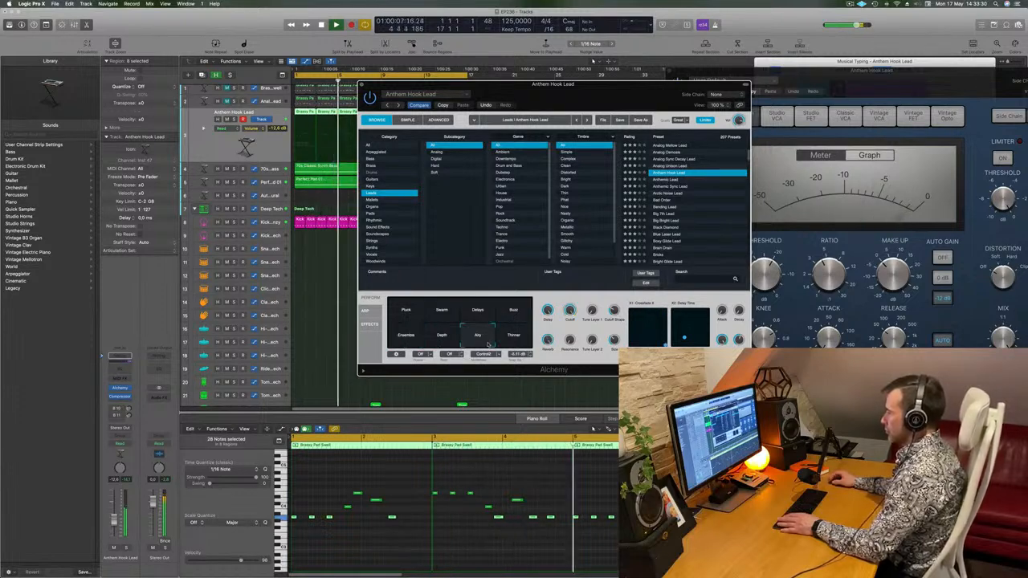
pyautogui.click(515, 337)
pyautogui.click(407, 340)
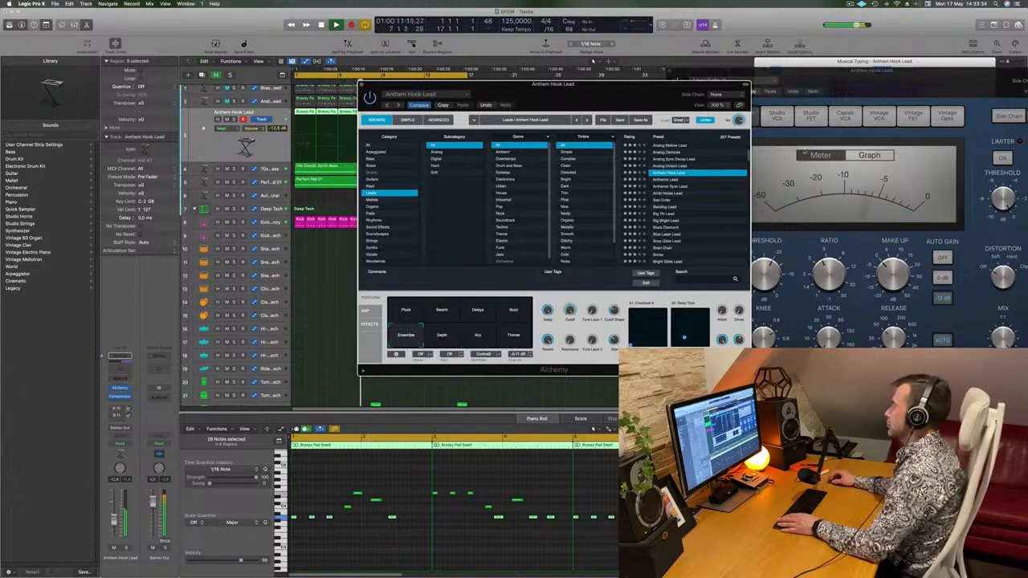
pyautogui.click(681, 180)
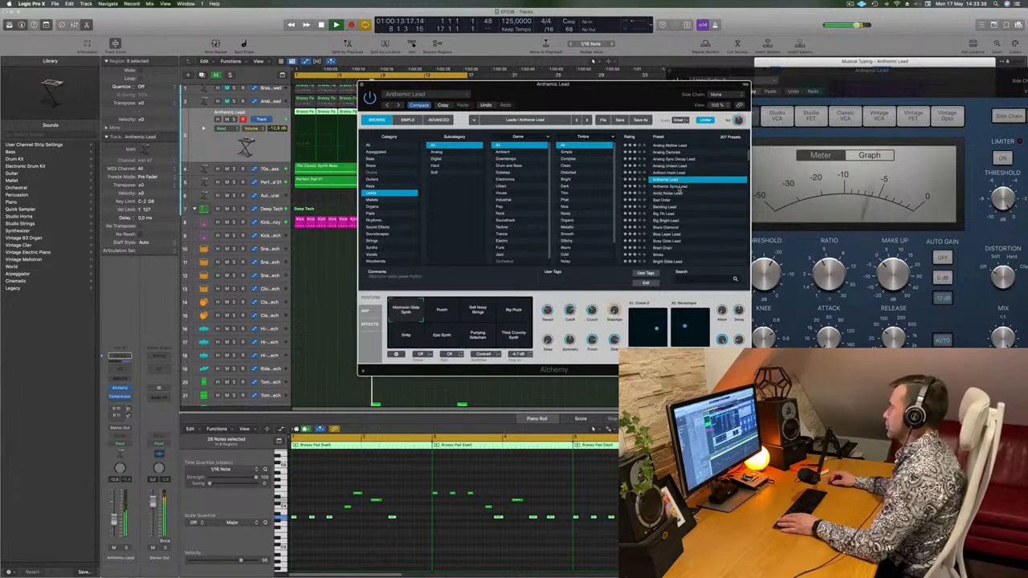
# Step: Raise the Anthemic Lead track's volume to about -7.8 dB and try the preset's Punch snapshot
pyautogui.moveTo(612, 102); pyautogui.dragTo(641, 99)
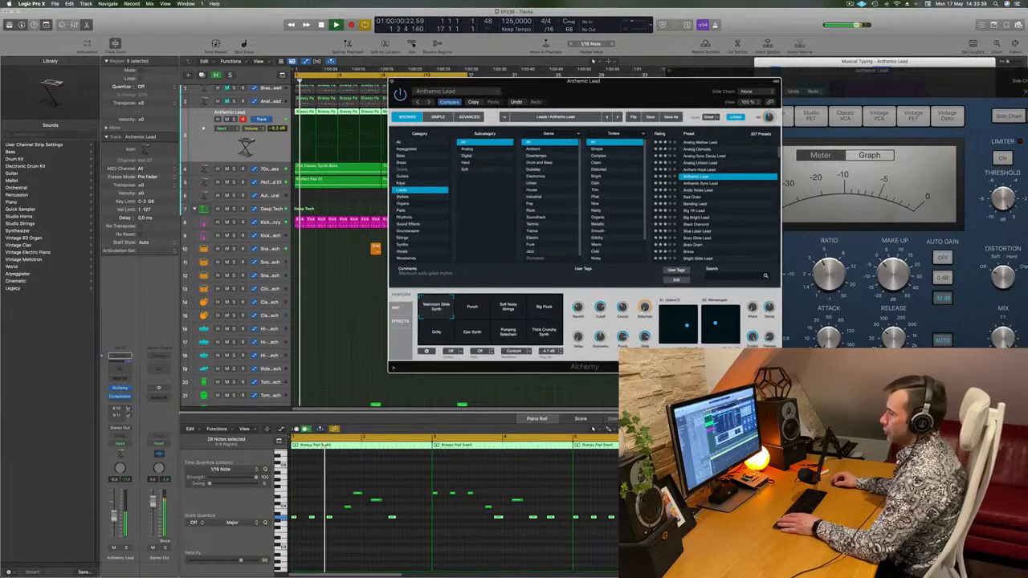
pyautogui.moveTo(115, 512); pyautogui.dragTo(115, 515)
pyautogui.click(471, 316)
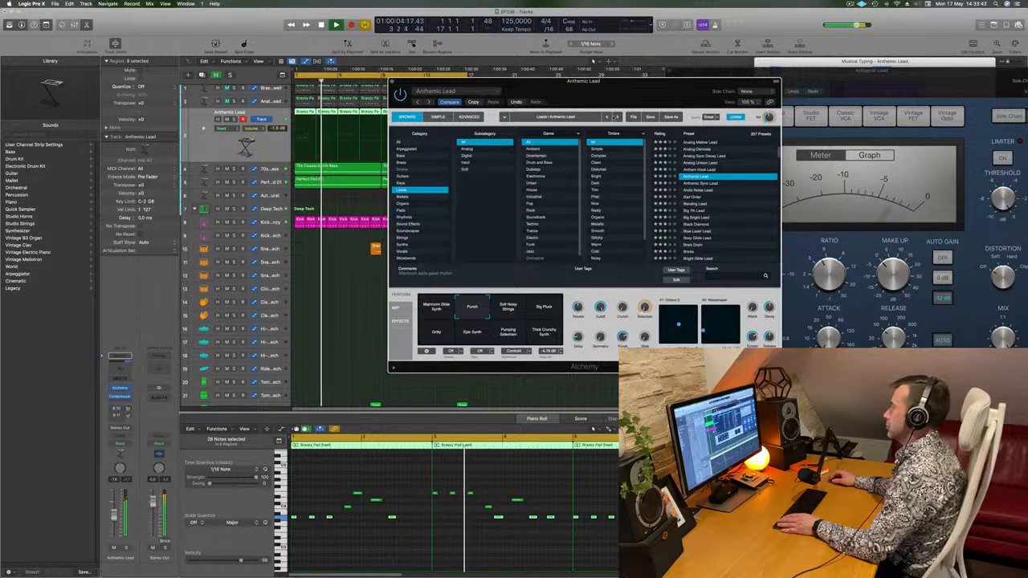
# Step: Audition Anthemic Lead's Soft Noisy Strings, Big Pluck, Epic Synth, Pumping Sidechain and Thick Crunchy Synth snapshots
pyautogui.moveTo(630, 107); pyautogui.dragTo(688, 122)
pyautogui.click(566, 323)
pyautogui.click(607, 327)
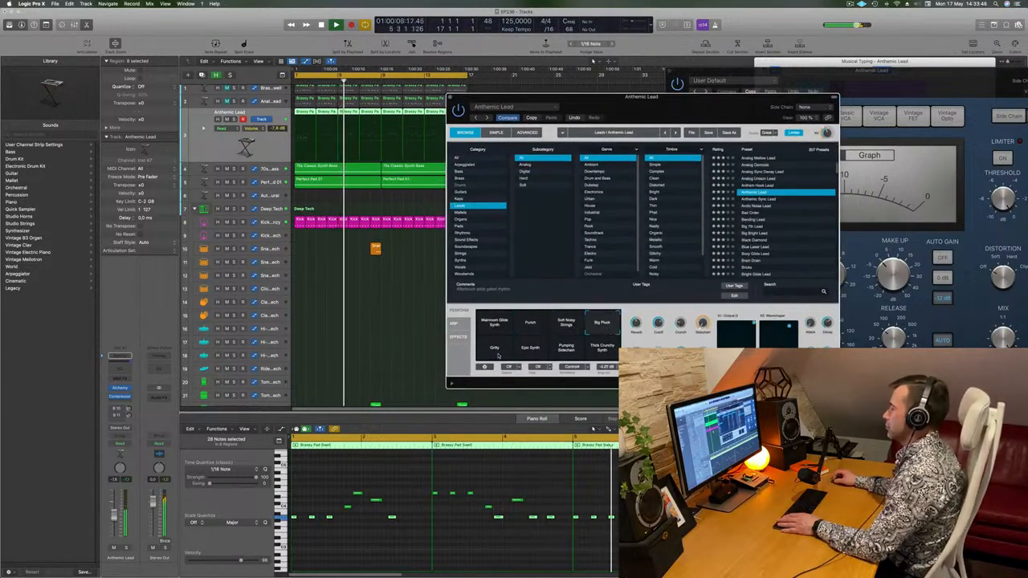
pyautogui.click(528, 352)
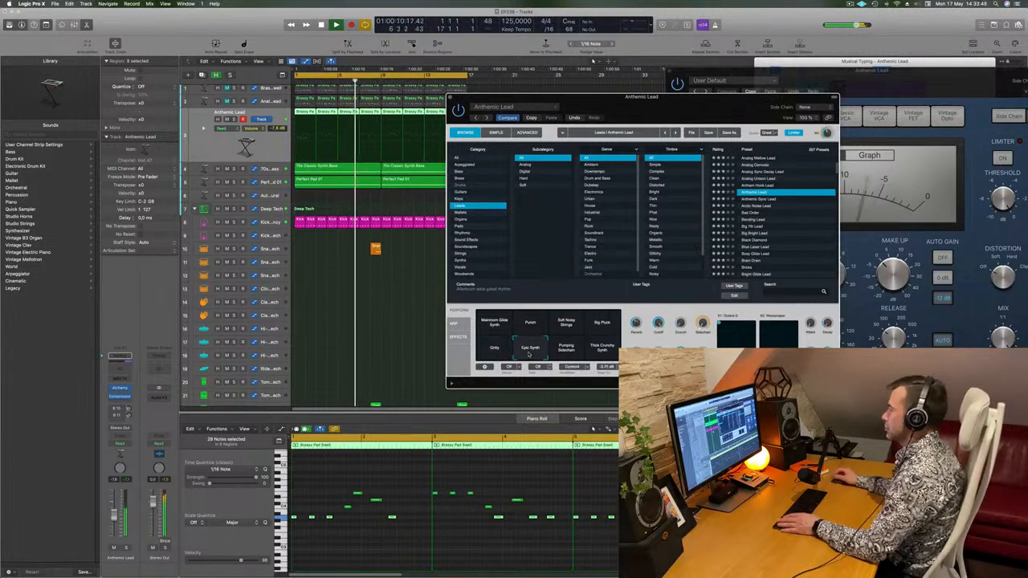
pyautogui.click(569, 352)
pyautogui.click(603, 352)
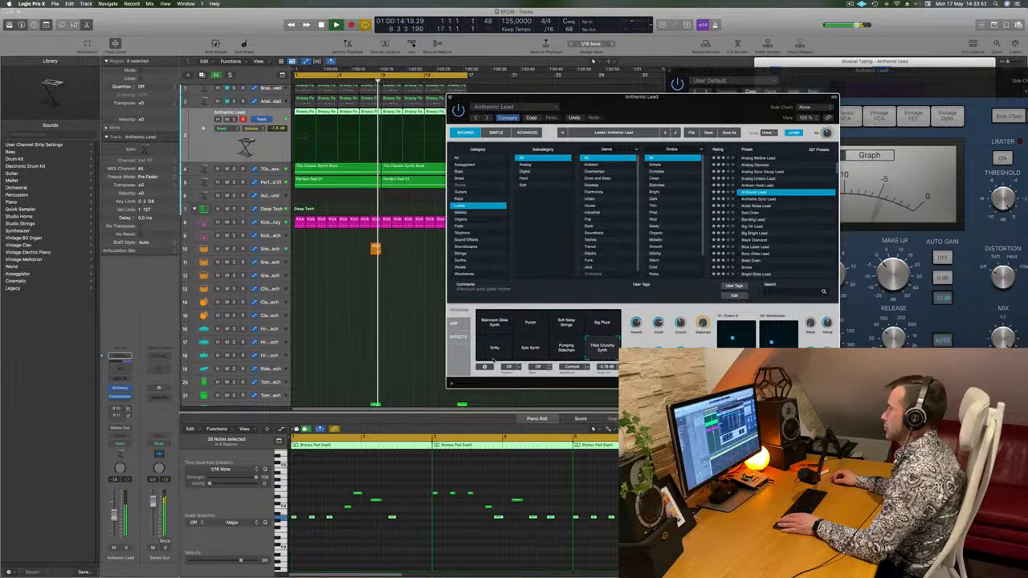
# Step: Compare the Soft Noisy Strings, Big Pluck and Punch snapshots again, and try blending between neighbouring snapshots
pyautogui.moveTo(641, 97); pyautogui.dragTo(531, 86)
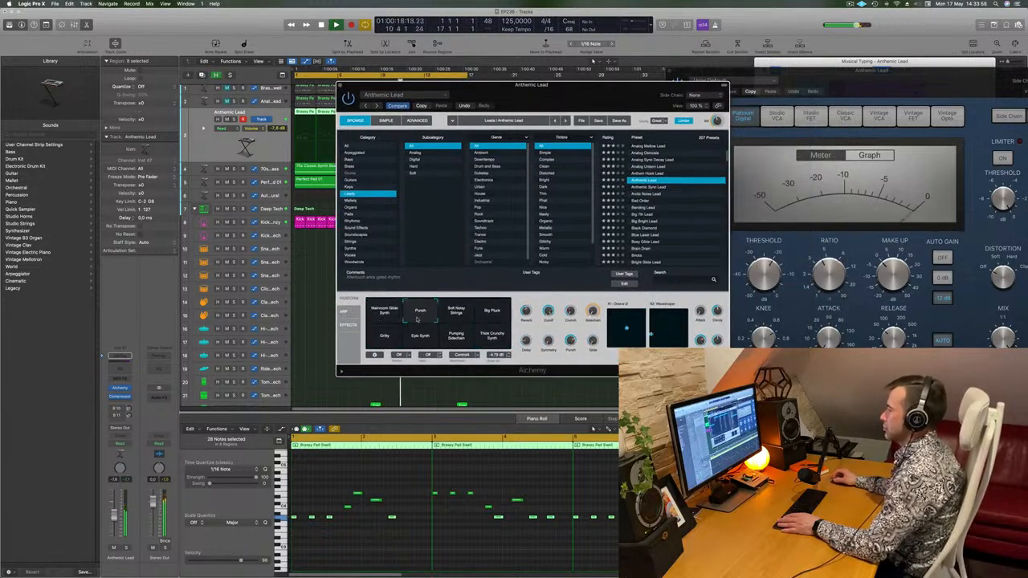
pyautogui.click(458, 316)
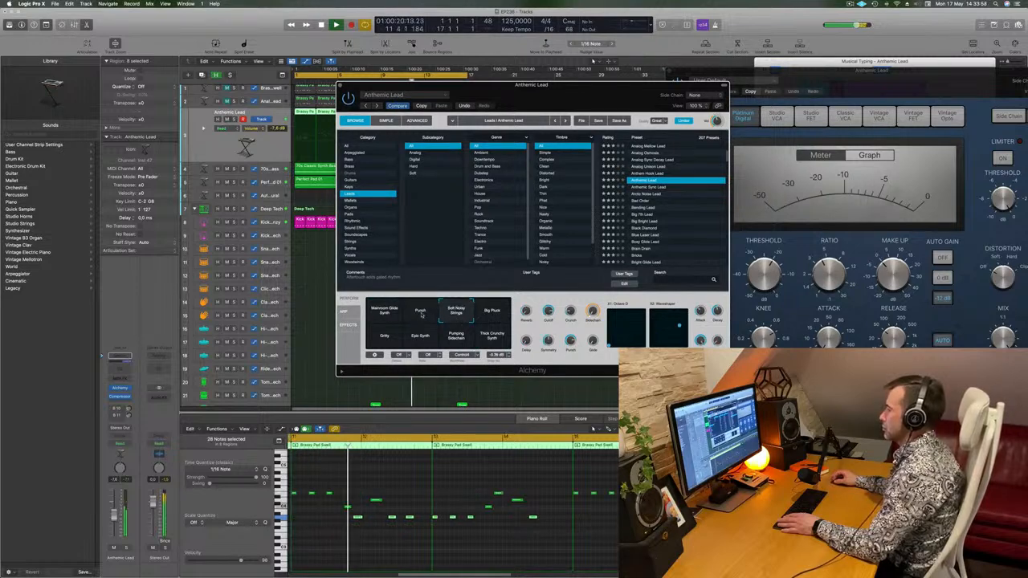
pyautogui.click(495, 321)
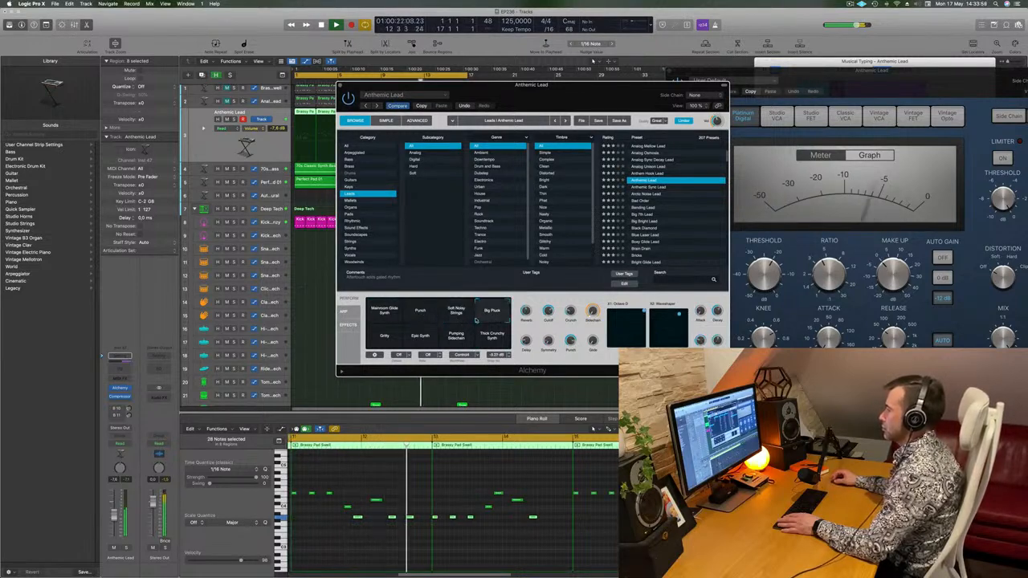
pyautogui.click(429, 321)
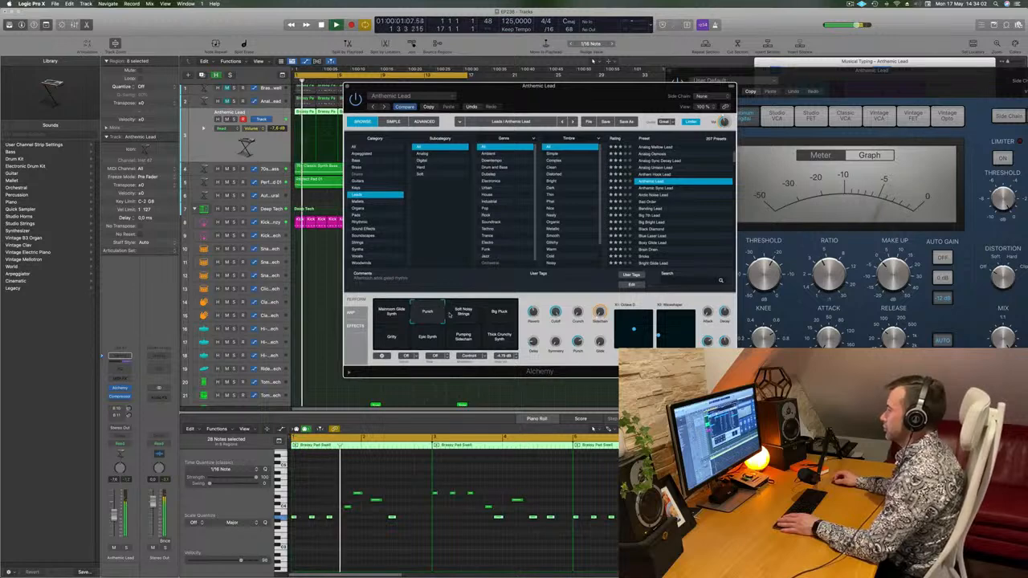
pyautogui.moveTo(444, 312)
pyautogui.mouseDown()
pyautogui.moveTo(410, 316)
pyautogui.moveTo(409, 336)
pyautogui.moveTo(445, 337)
pyautogui.moveTo(445, 328)
pyautogui.moveTo(444, 342)
pyautogui.moveTo(446, 322)
pyautogui.mouseUp()
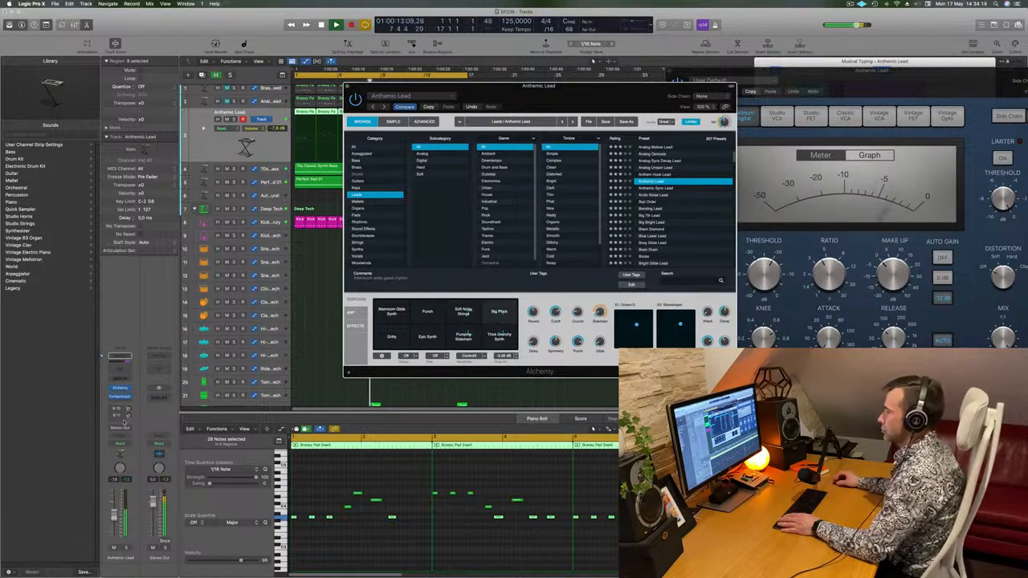
# Step: Lower the track's volume slightly and audition the Anthemic Sync Lead, Bending Lead and Big 7th Lead presets
pyautogui.press('space')
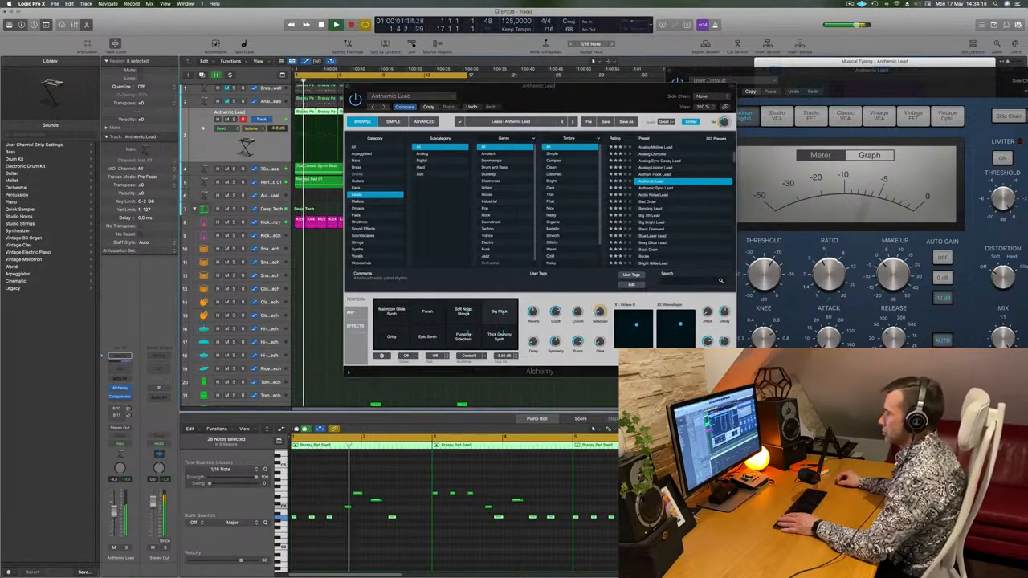
pyautogui.moveTo(114, 518); pyautogui.dragTo(114, 520)
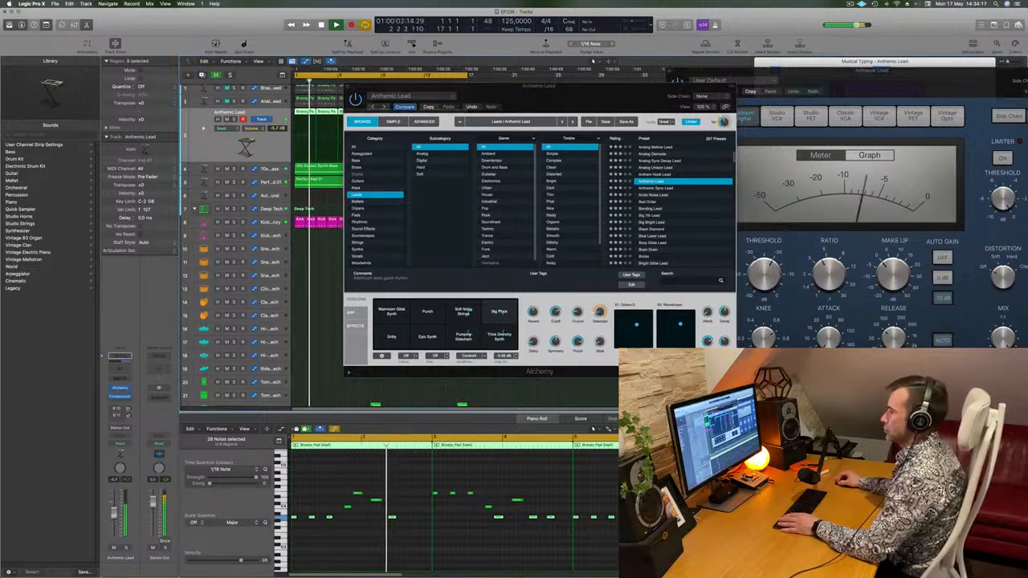
pyautogui.click(657, 188)
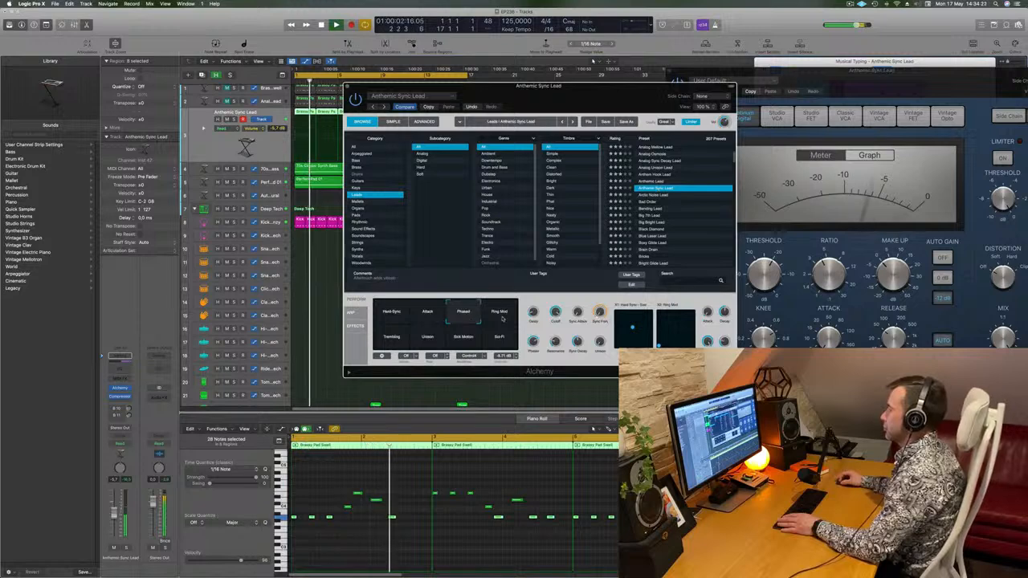
pyautogui.click(657, 209)
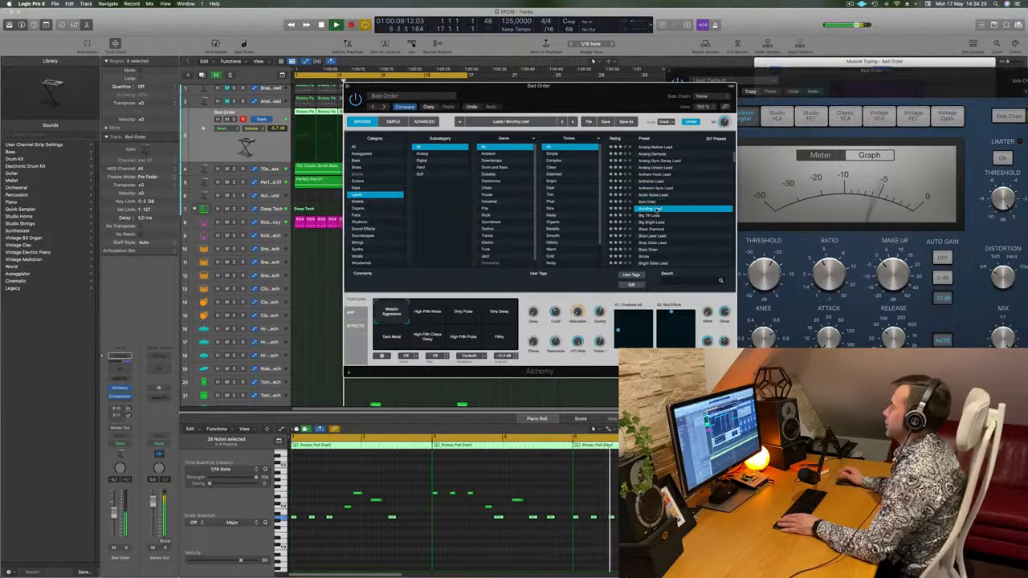
pyautogui.click(649, 215)
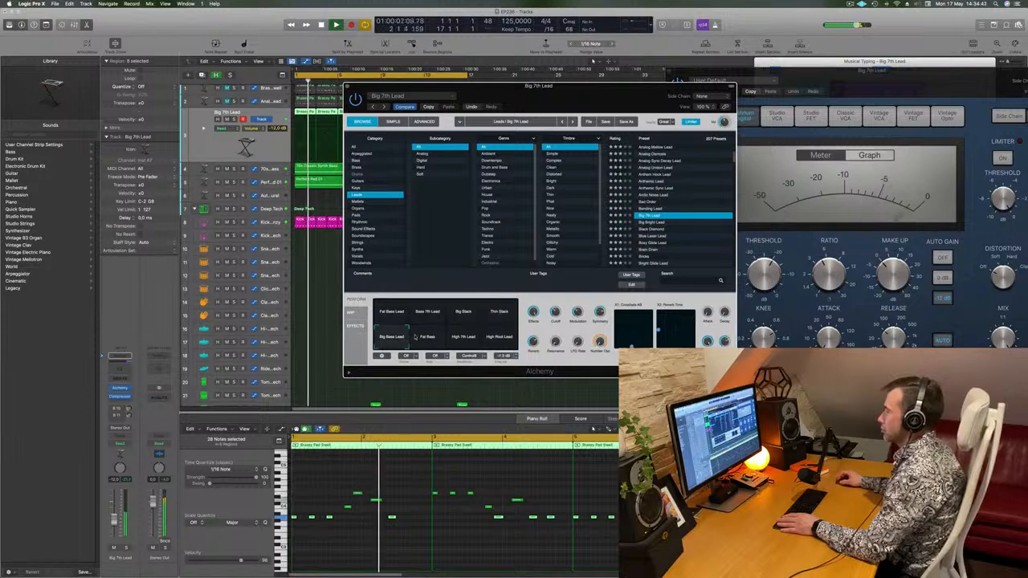
# Step: Audition the Big Bright Lead, Black Diamond, Brain Drain and Bright Glide Lead presets during playback
pyautogui.click(659, 222)
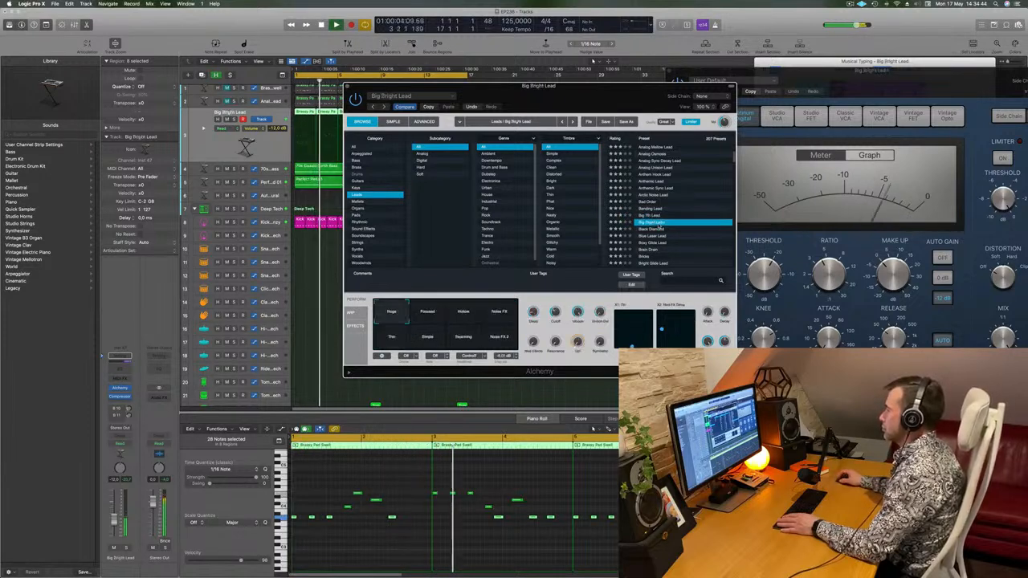
pyautogui.click(667, 230)
pyautogui.scroll(-2, 670, 233)
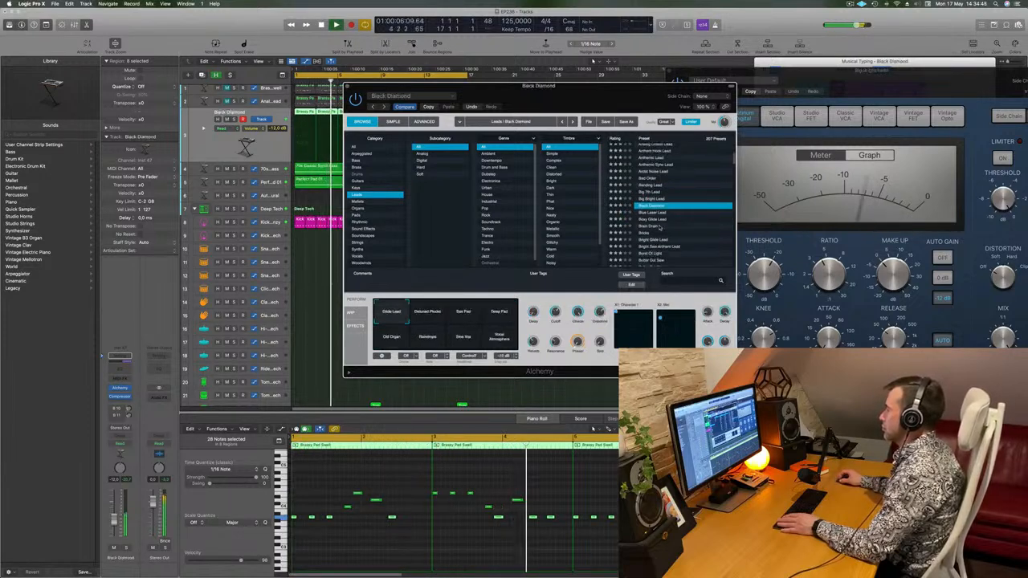
pyautogui.click(653, 227)
pyautogui.scroll(-2, 655, 225)
pyautogui.click(663, 218)
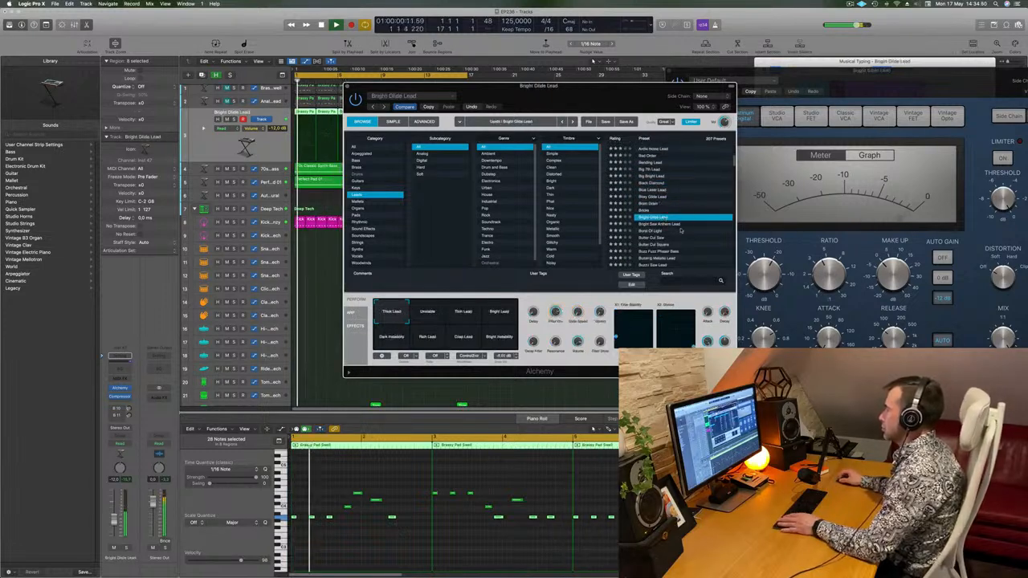
# Step: Try further lead presets, including Buzzy Saw Lead and Classic, and load Classic Super Saw
pyautogui.scroll(-2, 707, 201)
pyautogui.click(689, 205)
pyautogui.click(690, 212)
pyautogui.scroll(-1, 690, 213)
pyautogui.scroll(-2, 690, 213)
pyautogui.click(690, 212)
pyautogui.scroll(-2, 688, 210)
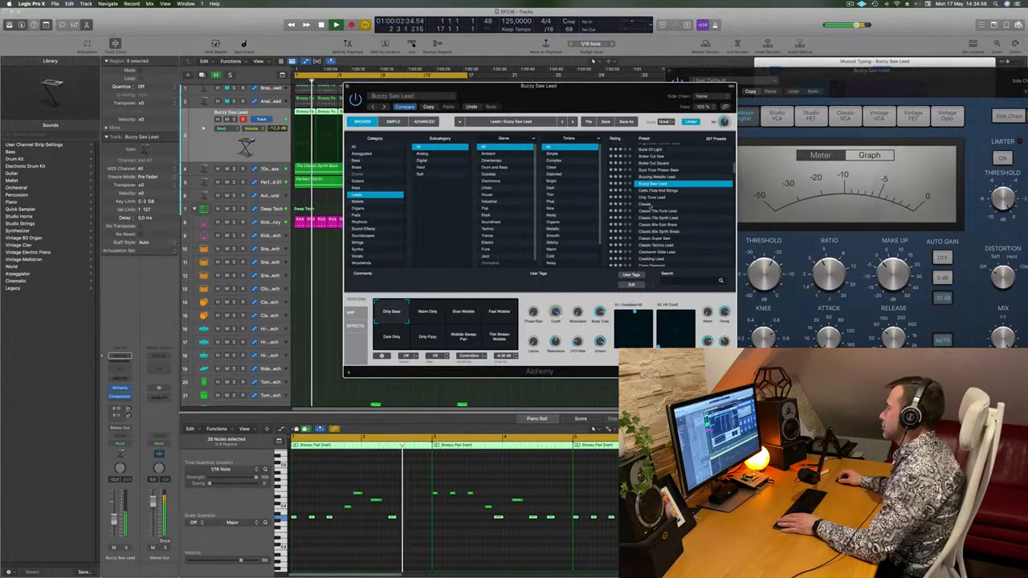
pyautogui.click(652, 205)
pyautogui.scroll(-3, 707, 213)
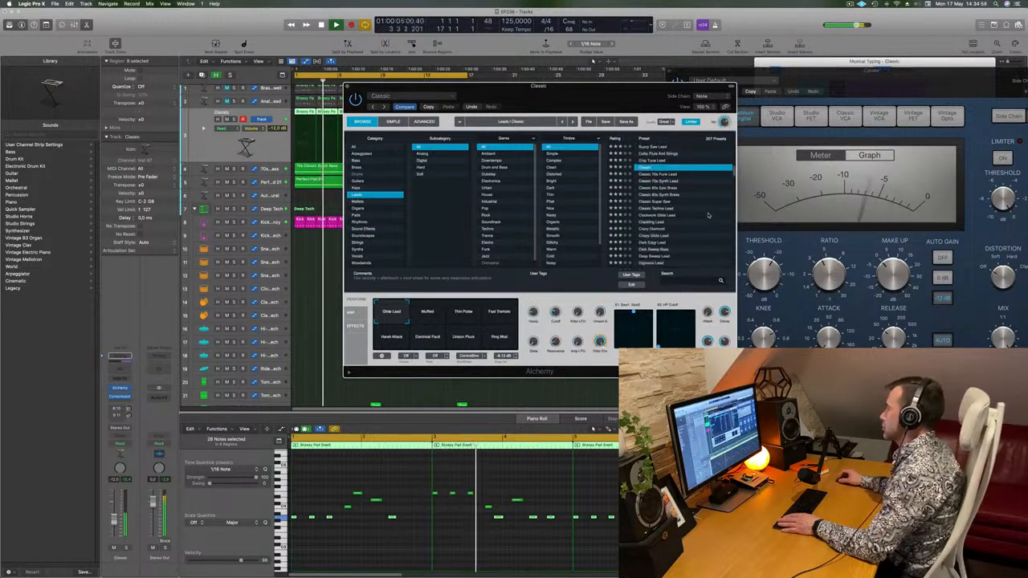
pyautogui.click(707, 202)
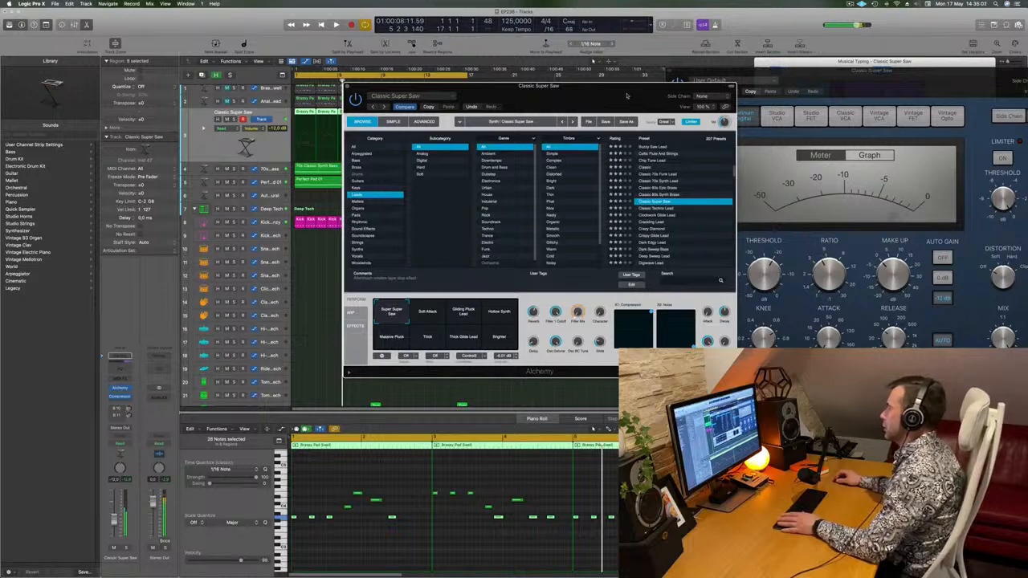
# Step: Lower the track's volume slightly, compare Classic Super Saw's other snapshots such as Soft Attack and Massive Pluck, and return to Super Super Saw
pyautogui.moveTo(621, 96); pyautogui.dragTo(641, 93)
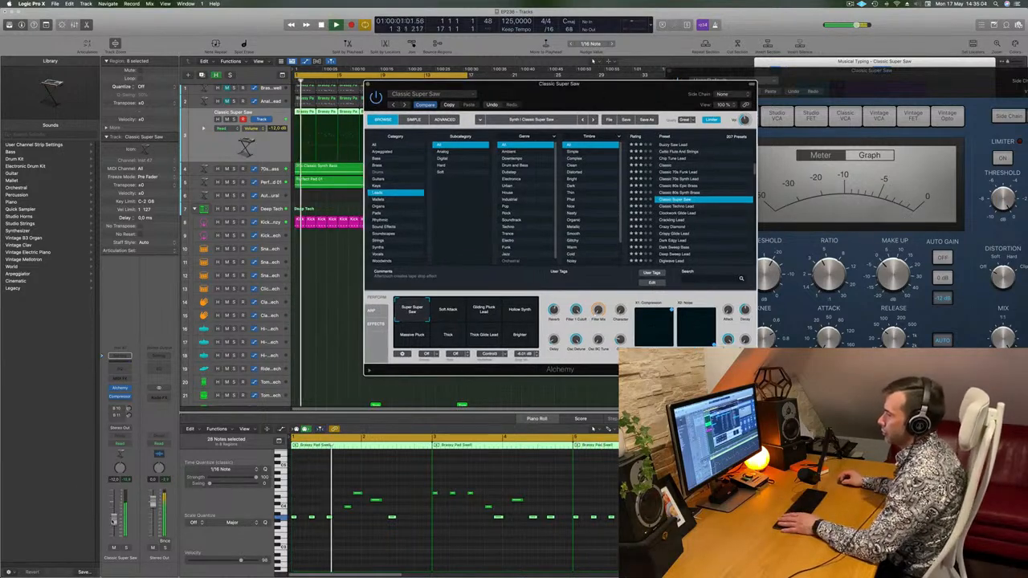
pyautogui.moveTo(114, 518); pyautogui.dragTo(114, 522)
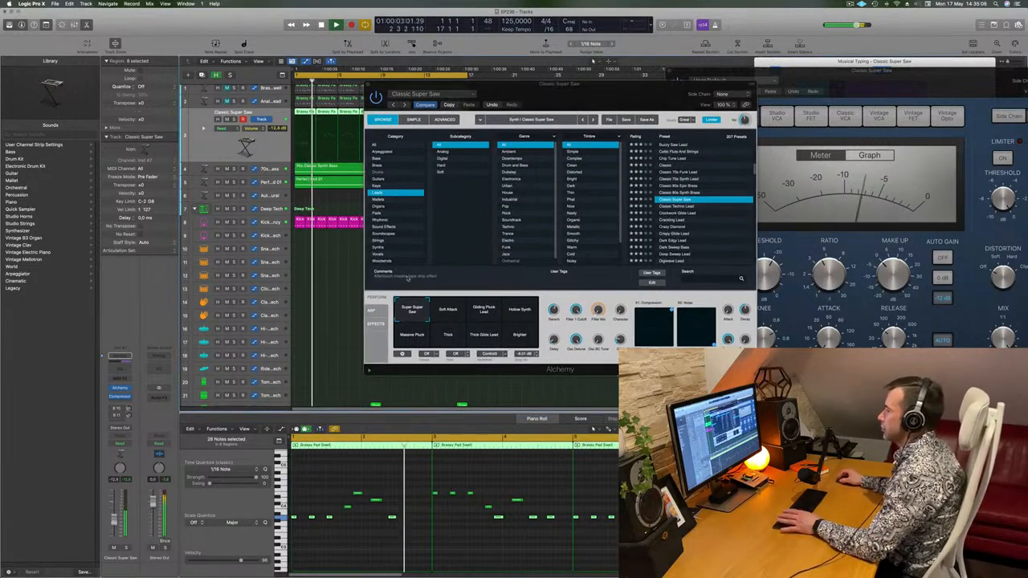
pyautogui.click(448, 311)
pyautogui.click(496, 312)
pyautogui.click(520, 310)
pyautogui.click(520, 334)
pyautogui.click(449, 334)
pyautogui.click(411, 335)
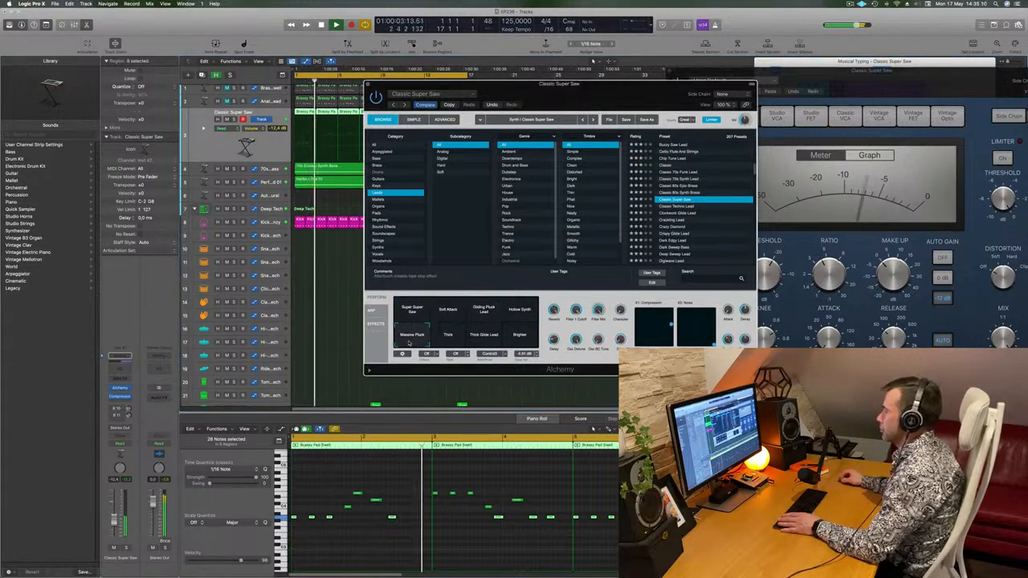
pyautogui.click(412, 311)
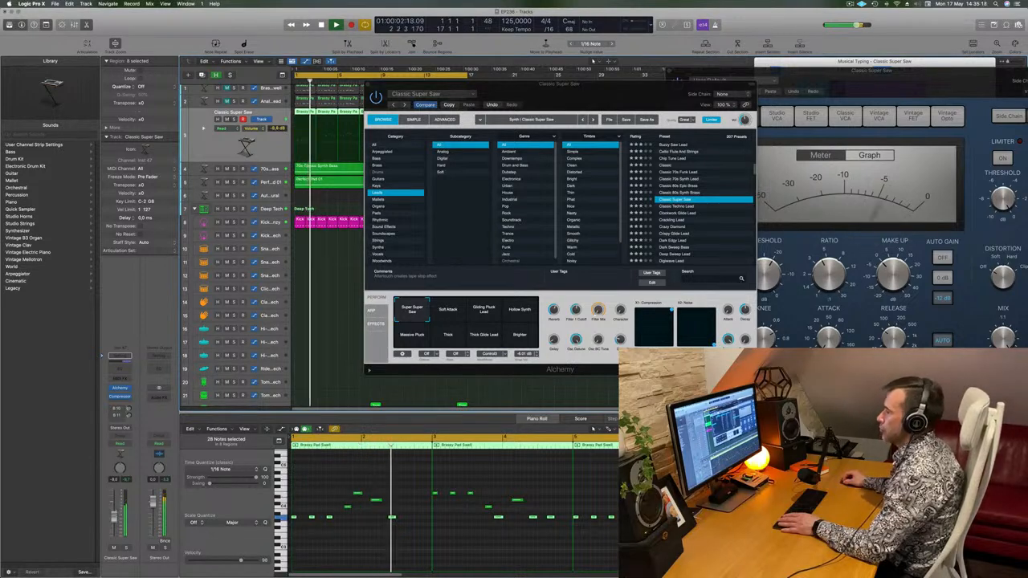
# Step: Close the Alchemy window and insert a Compressor on the reverb aux channel fed by Bus 10
pyautogui.click(367, 86)
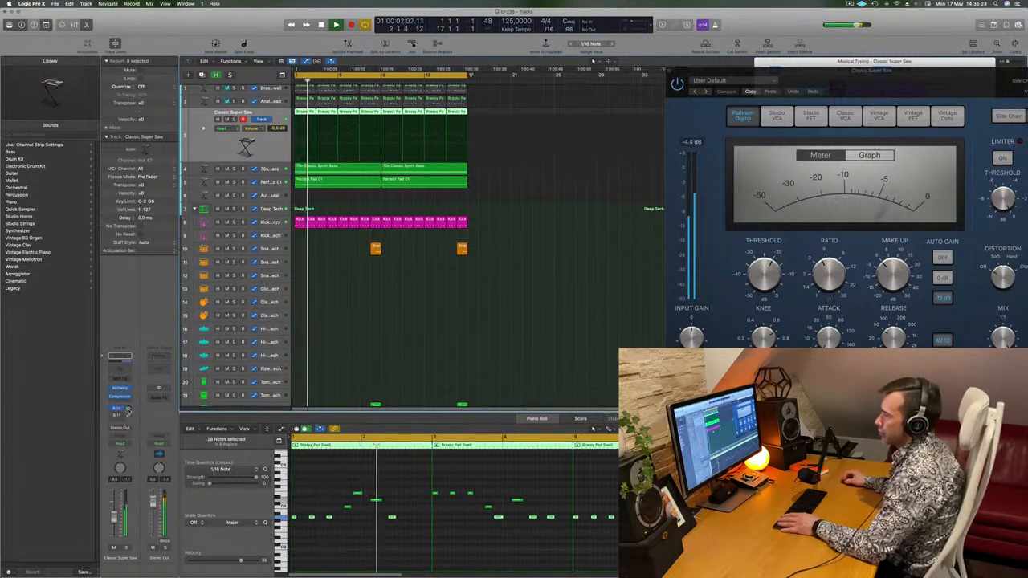
pyautogui.press('space')
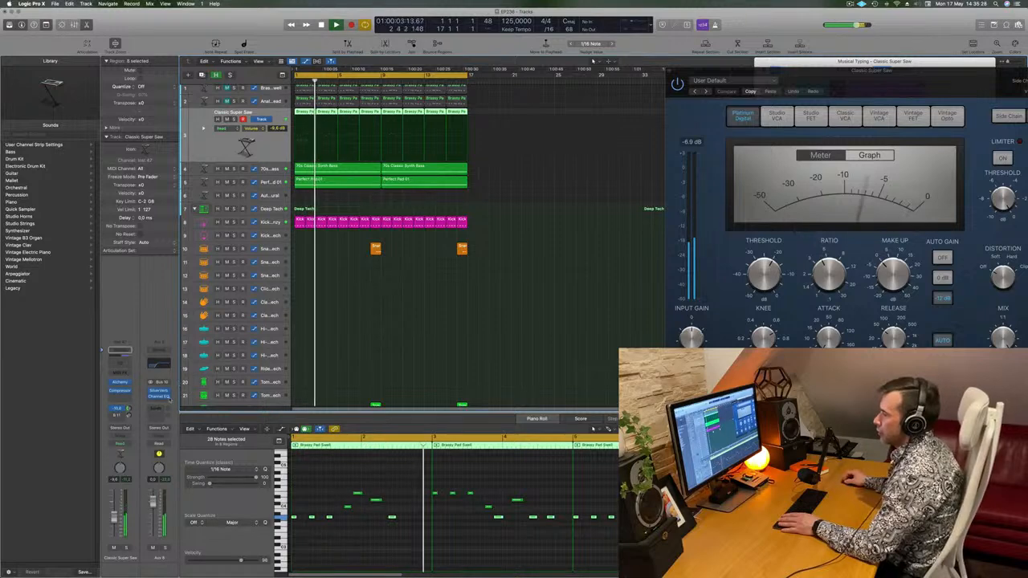
pyautogui.click(163, 403)
pyautogui.click(219, 417)
pyautogui.click(386, 105)
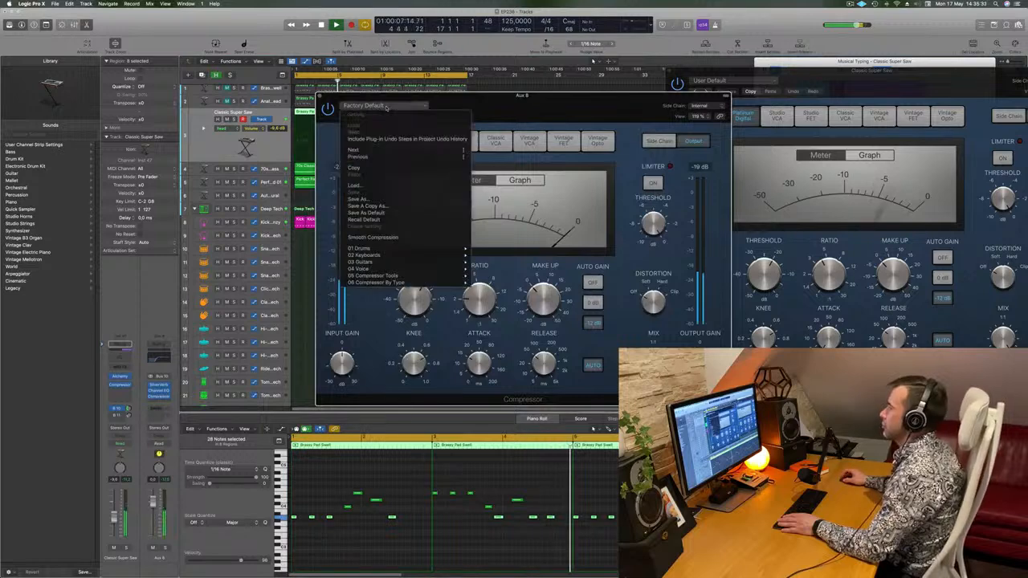
pyautogui.click(619, 99)
# Step: Set the aux Compressor's side chain to Kick 2 - Arcade Frenzy (Inst 3) and move its window aside
pyautogui.click(707, 106)
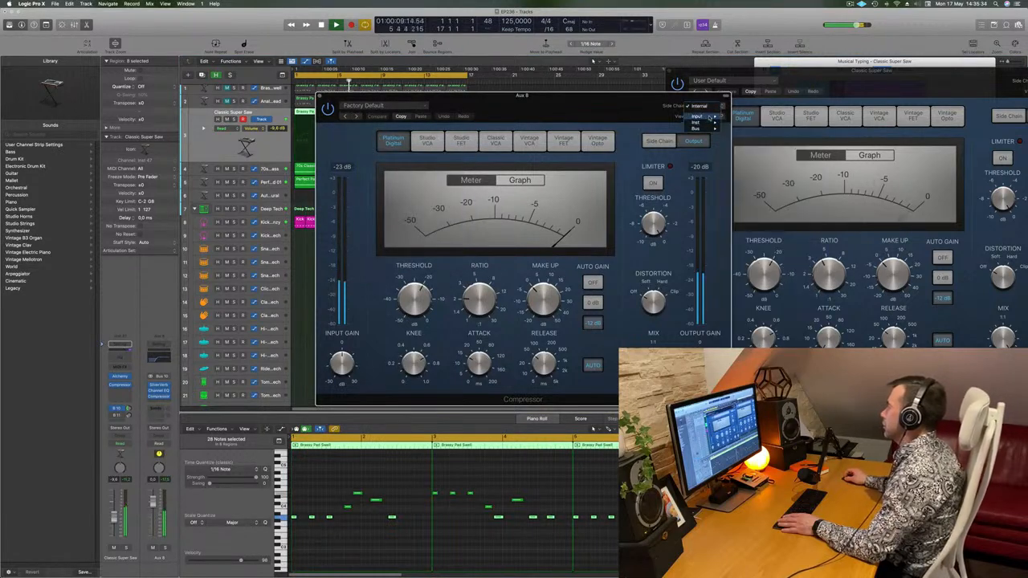
pyautogui.moveTo(708, 125)
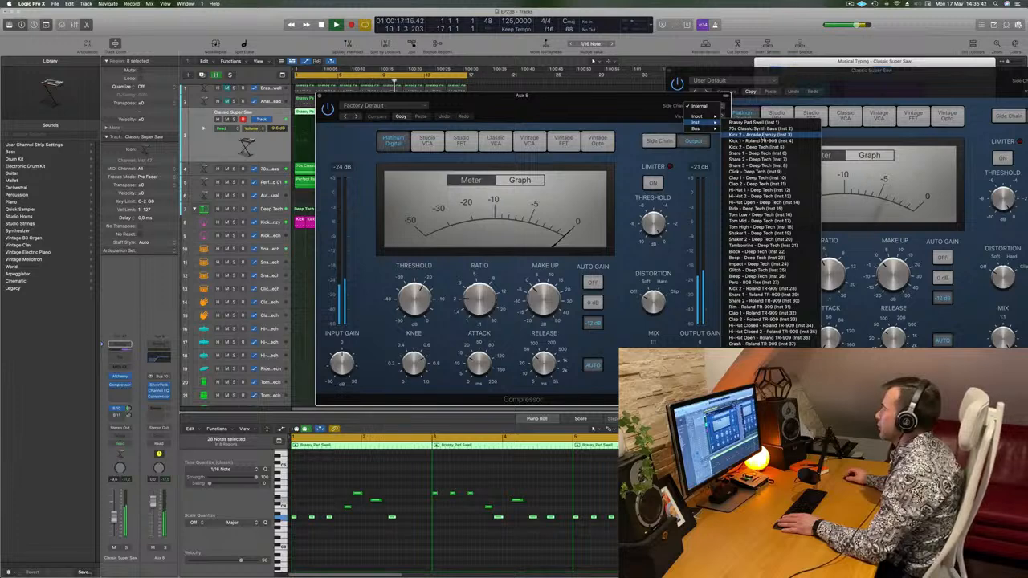
pyautogui.click(759, 135)
pyautogui.moveTo(572, 113); pyautogui.dragTo(620, 113)
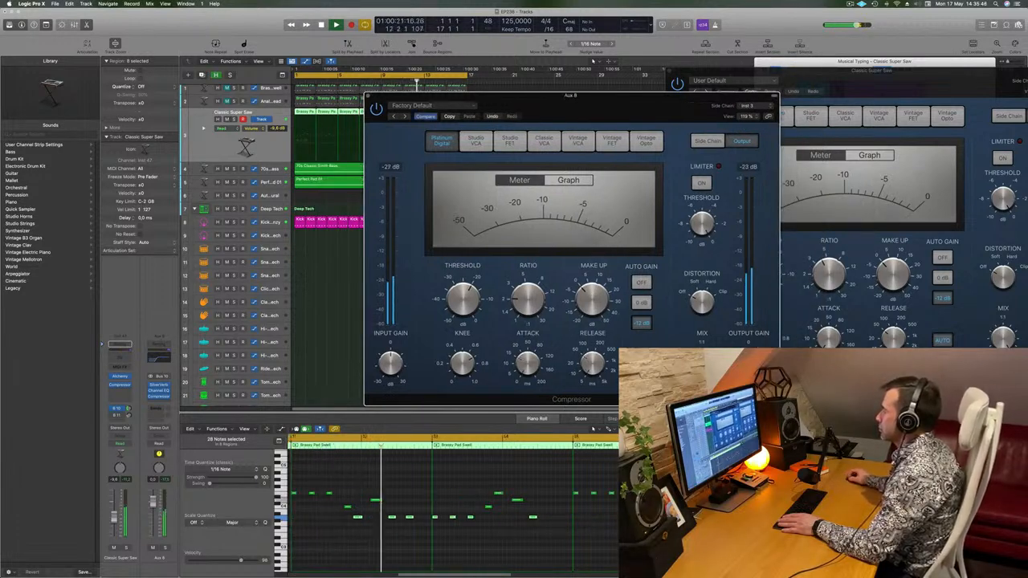
pyautogui.moveTo(570, 96); pyautogui.dragTo(589, 69)
# Step: Replay the loop from the start to judge the lead with its effect sends, and close the aux Compressor window
pyautogui.press('Return')
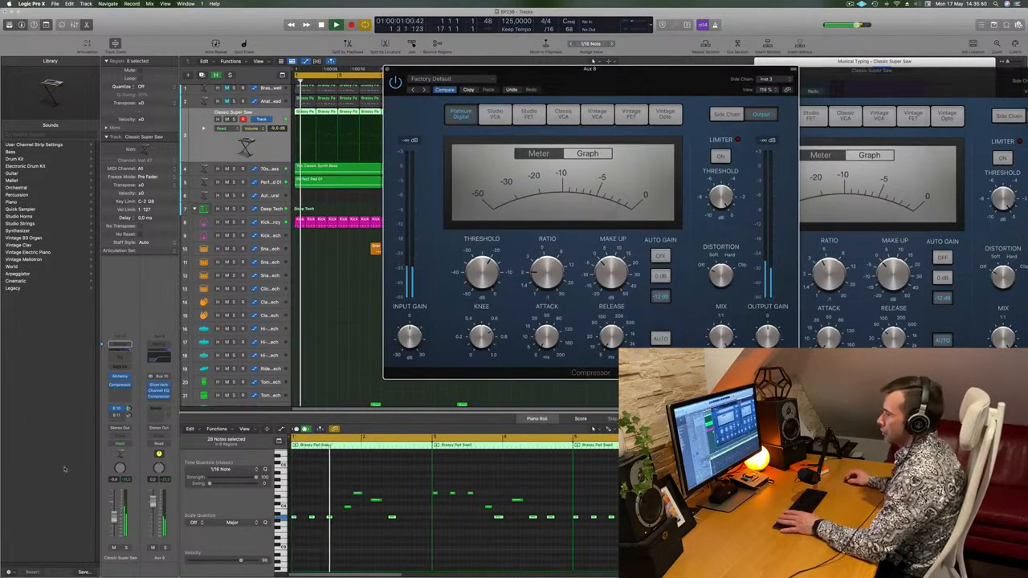
pyautogui.press('Return')
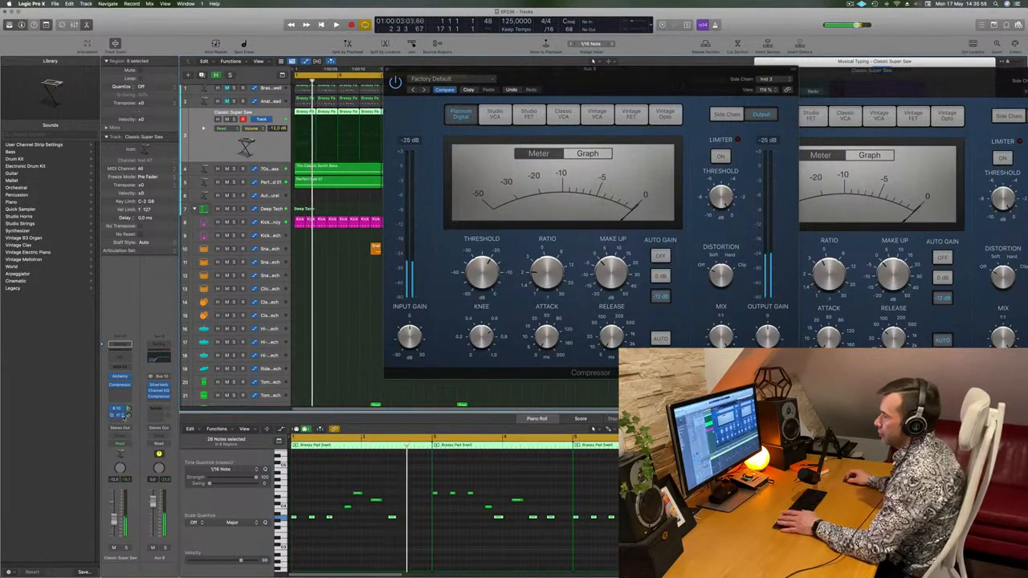
pyautogui.press('Return')
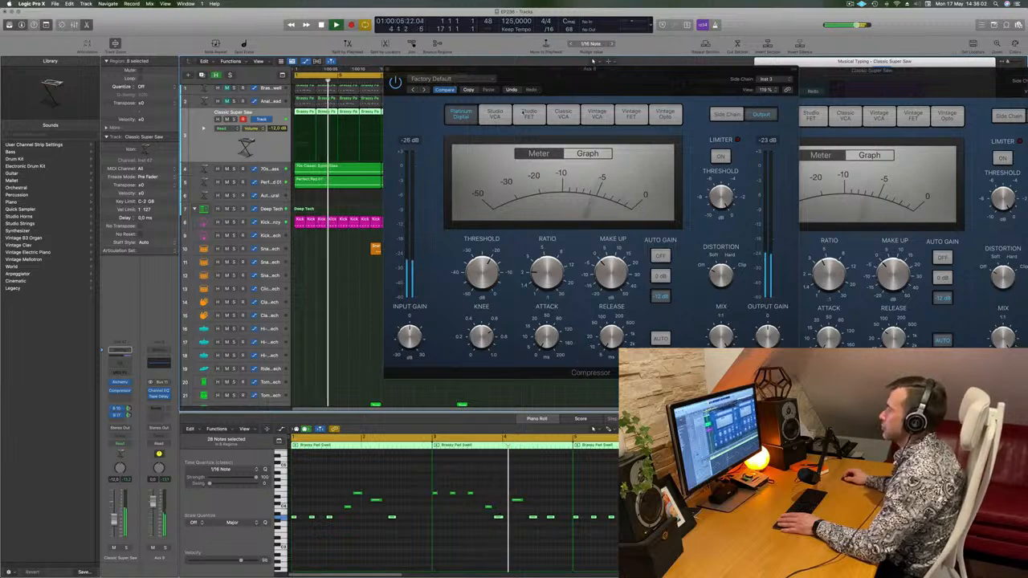
pyautogui.moveTo(547, 71); pyautogui.dragTo(501, 88)
pyautogui.click(342, 87)
pyautogui.press('Return')
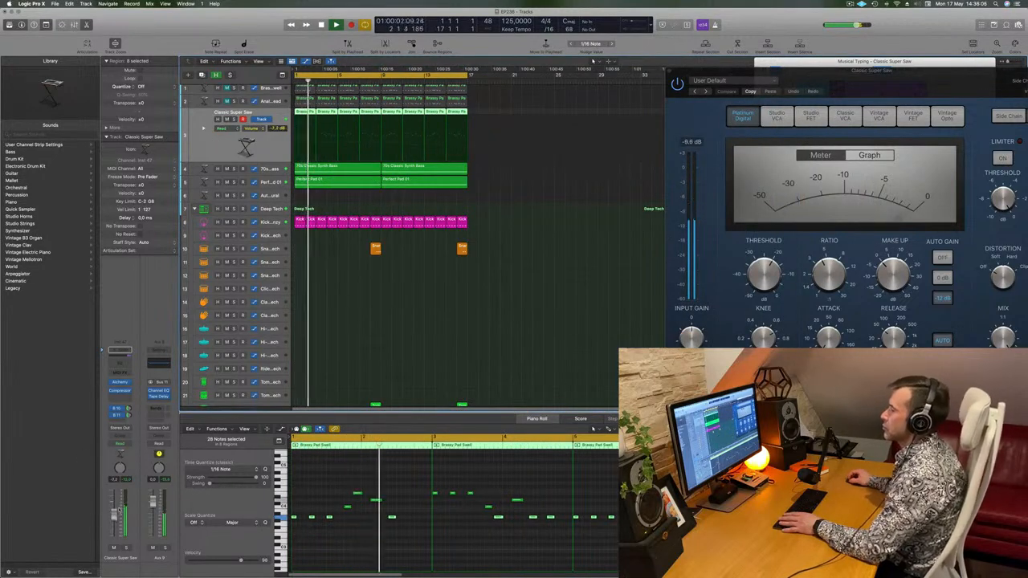
# Step: Stop playback, reselect the Classic Super Saw track and duplicate it as a new track with the same settings
pyautogui.click(534, 270)
pyautogui.press('space')
pyautogui.scroll(1, 537, 269)
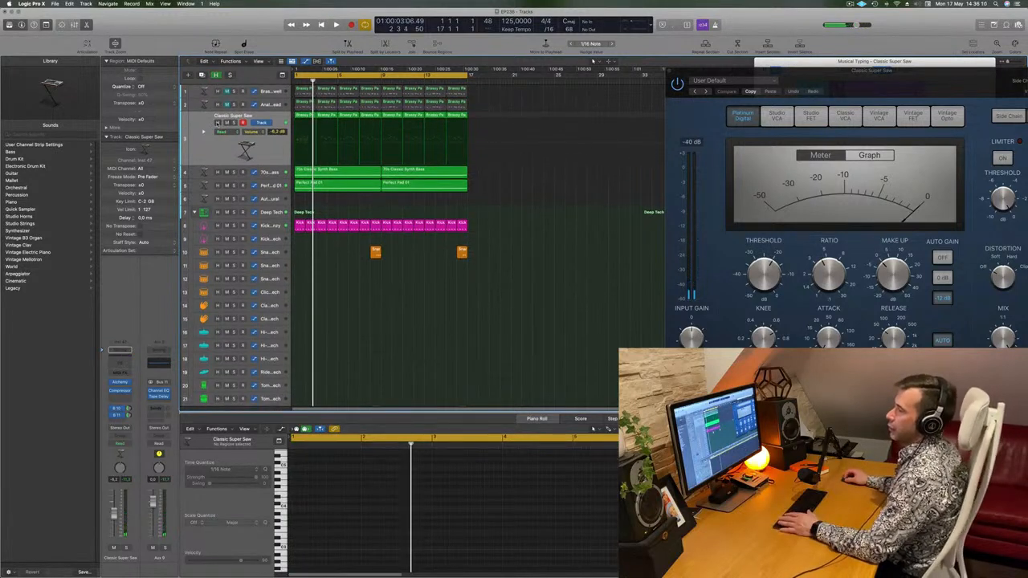
pyautogui.click(214, 143)
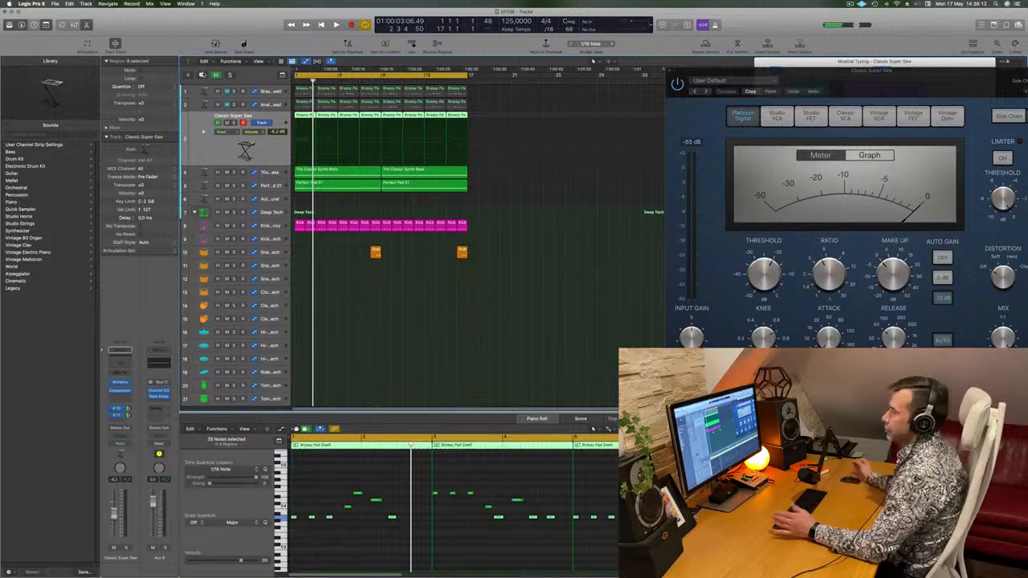
pyautogui.press('super+d')
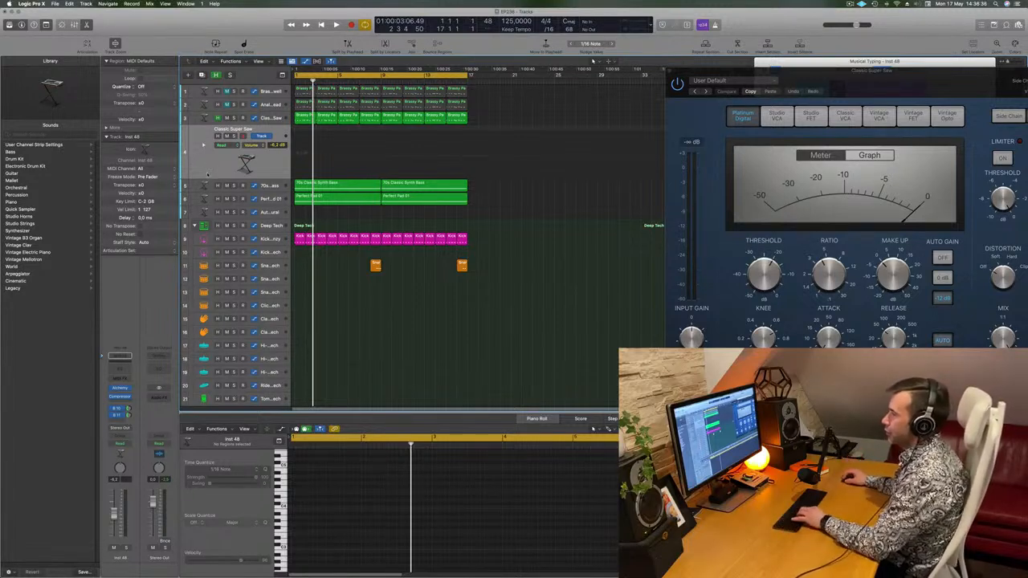
# Step: Show the Smart Controls, open the duplicate track's Alchemy, load the Faded Keys preset from the Keys category and move the window aside
pyautogui.press('b')
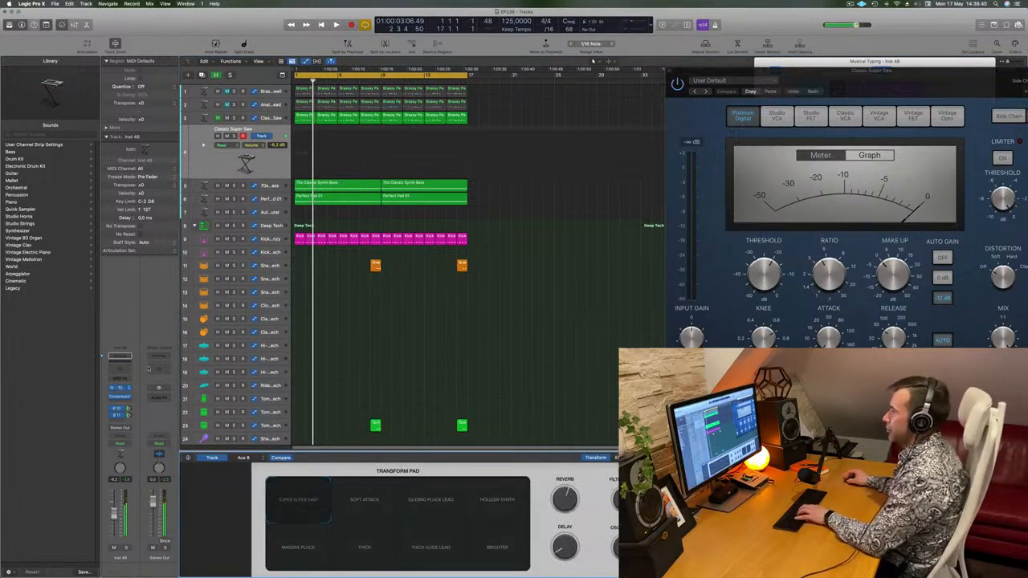
pyautogui.click(122, 388)
pyautogui.moveTo(514, 98); pyautogui.dragTo(522, 127)
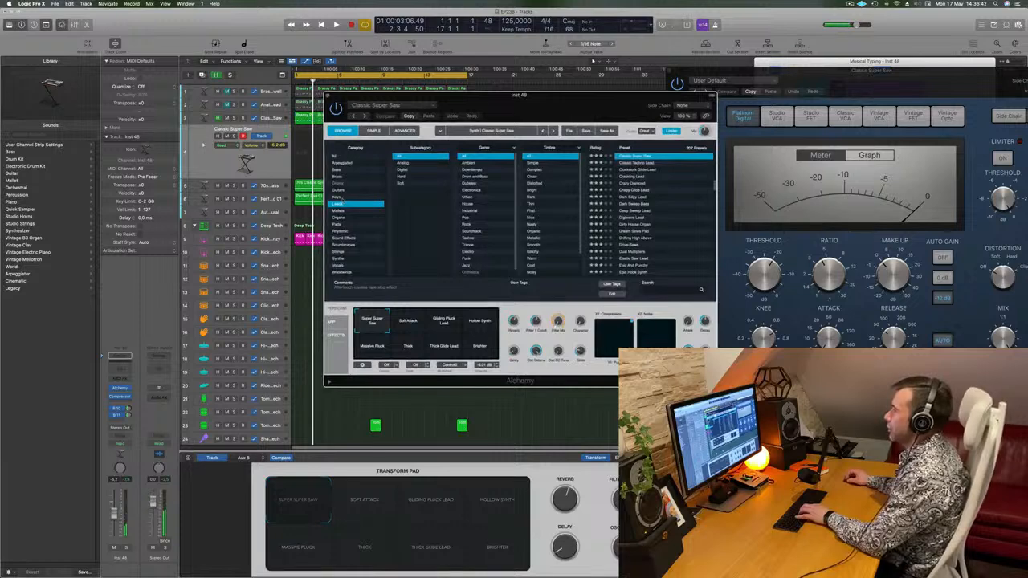
pyautogui.click(340, 197)
pyautogui.click(634, 191)
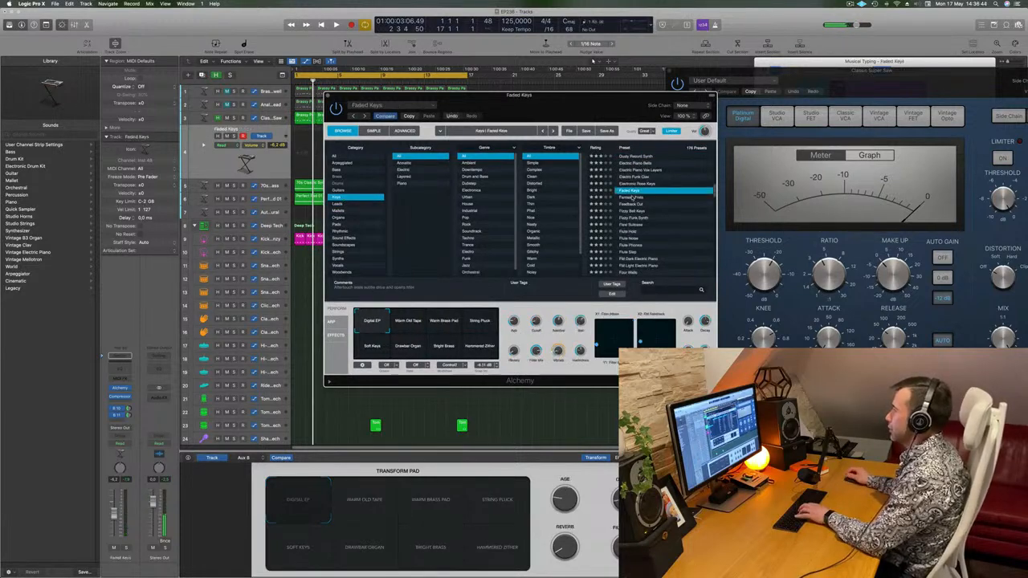
pyautogui.moveTo(561, 115); pyautogui.dragTo(660, 130)
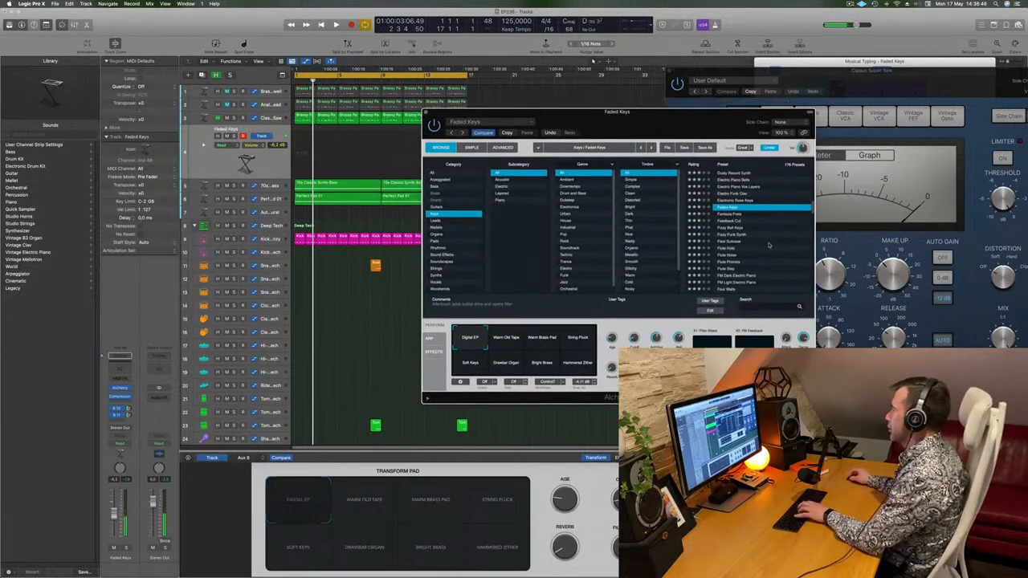
# Step: Try the Flute Hold preset, switch to Flute Noise, and uncover the Musical Typing keyboard
pyautogui.click(730, 250)
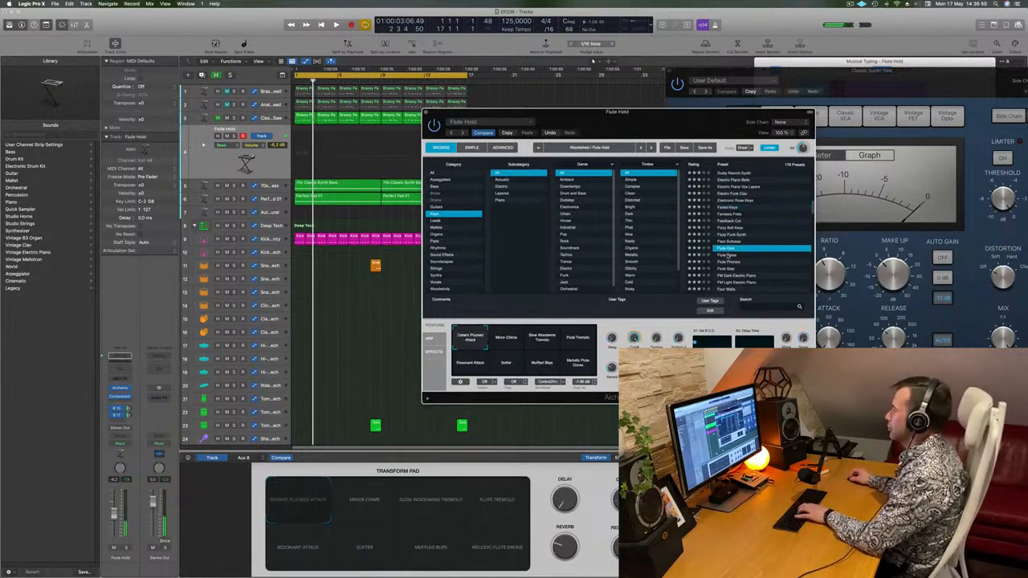
pyautogui.click(733, 255)
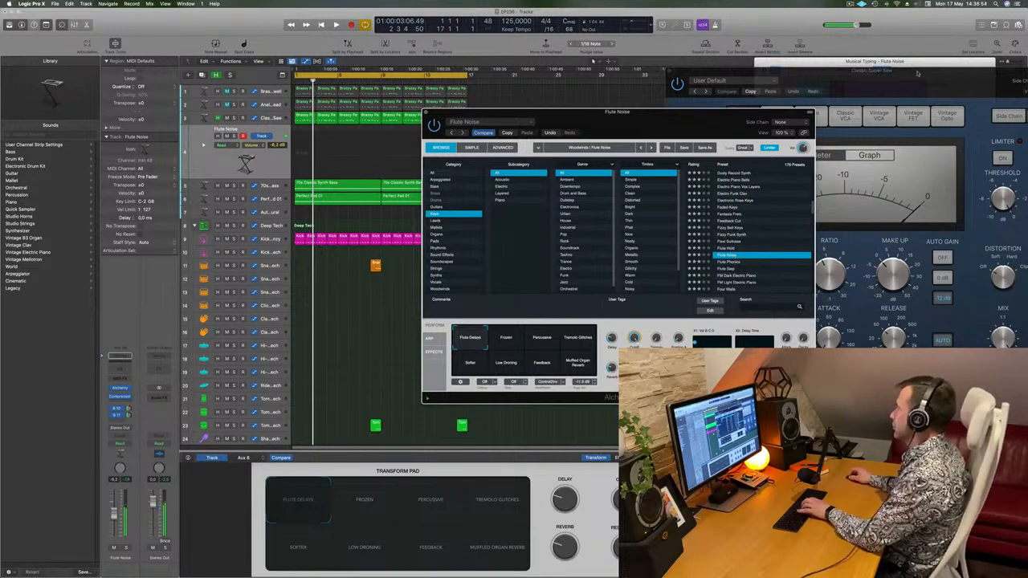
pyautogui.moveTo(912, 65); pyautogui.dragTo(932, 44)
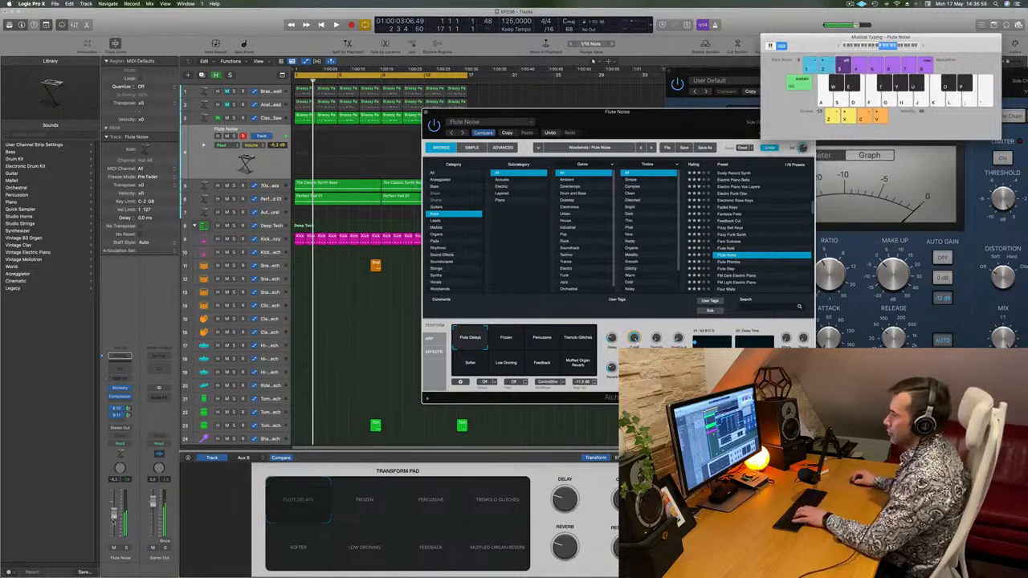
# Step: Play the loop, set the Flute Noise track's volume to -4.1 dB, and shift Musical Typing up an octave while trying notes
pyautogui.press('space')
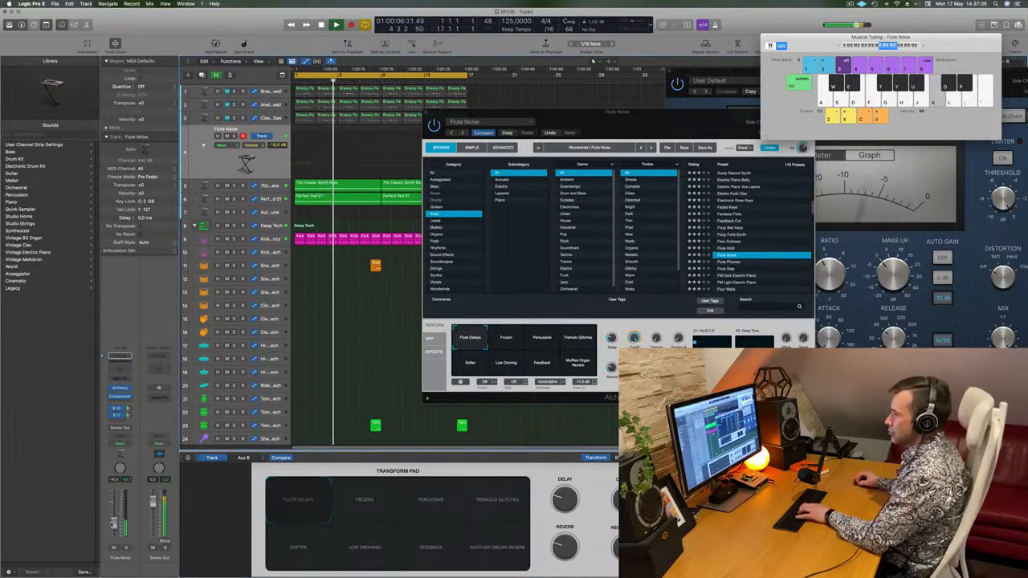
pyautogui.moveTo(114, 513); pyautogui.dragTo(114, 510)
pyautogui.press('l')
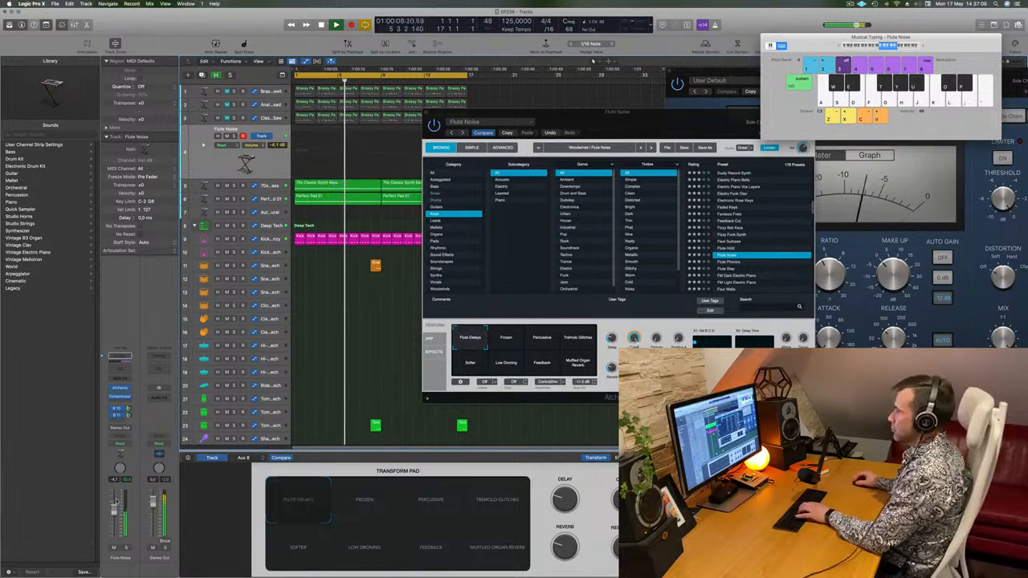
pyautogui.press('l')
pyautogui.press('j')
pyautogui.press('x')
pyautogui.press('j')
pyautogui.press('g')
pyautogui.moveTo(678, 129); pyautogui.dragTo(608, 108)
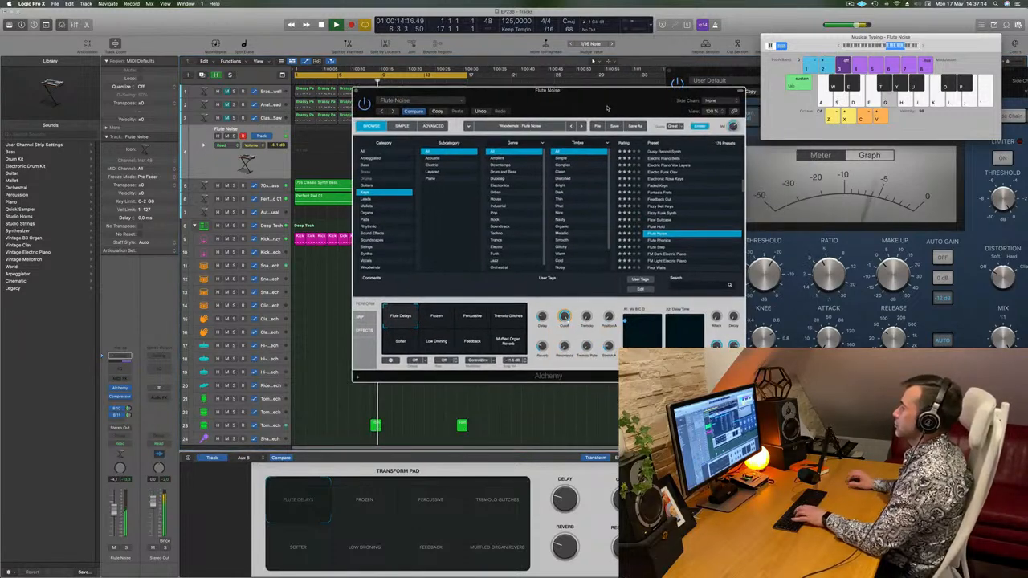
# Step: Improvise melody notes with Flute Noise over the running loop to judge how the sound fits
pyautogui.press(';')
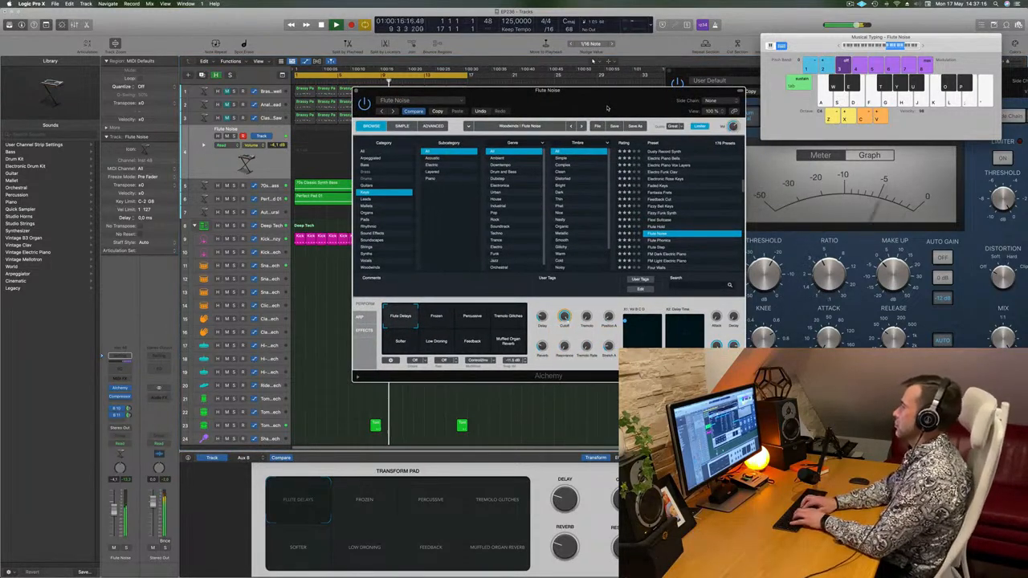
pyautogui.press('k')
pyautogui.press('g')
pyautogui.press('s')
pyautogui.press('a')
pyautogui.press('s')
pyautogui.press('a')
pyautogui.press('a')
pyautogui.press('k')
pyautogui.press('j')
pyautogui.press('f')
pyautogui.press('f')
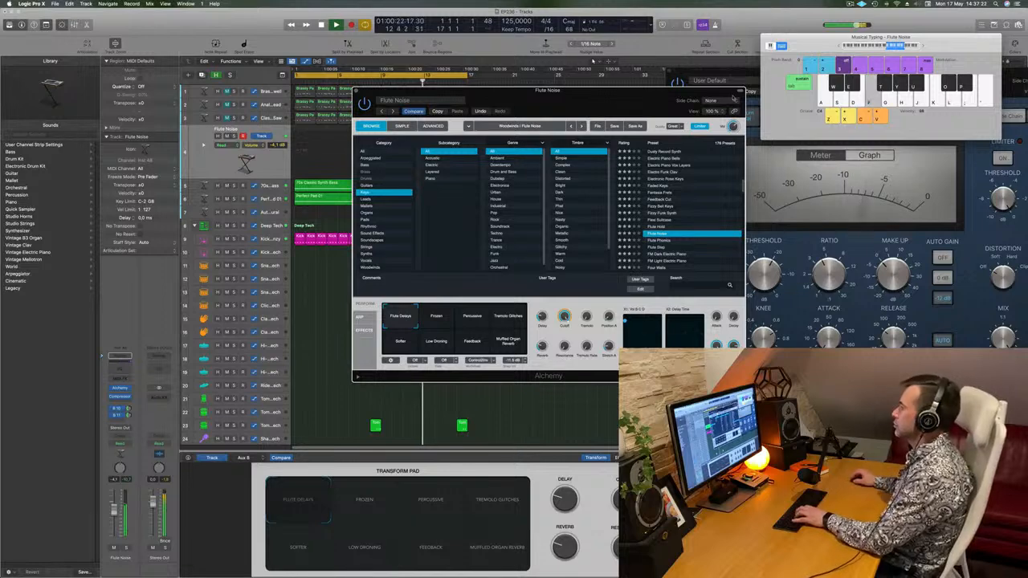
# Step: Audition the Flute Phonics and Flute Step presets, and load FM Dark Electric Piano in Alchemy
pyautogui.scroll(-1, 686, 230)
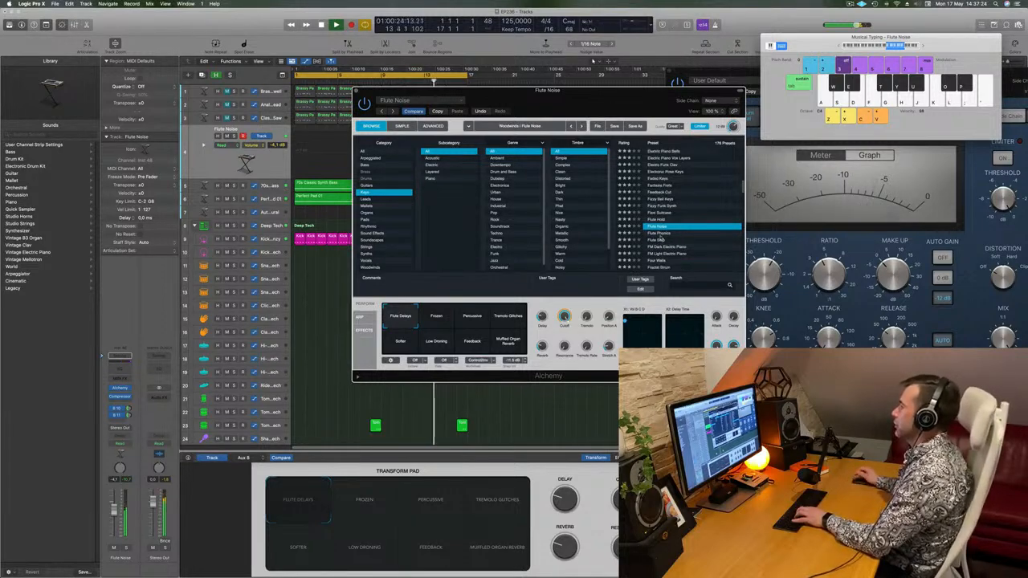
pyautogui.click(659, 235)
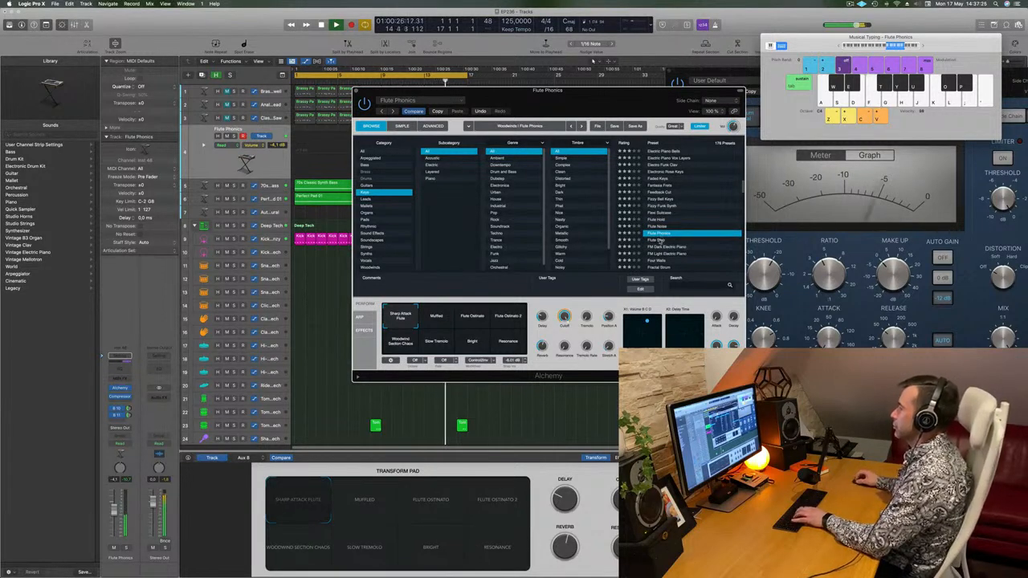
pyautogui.click(659, 240)
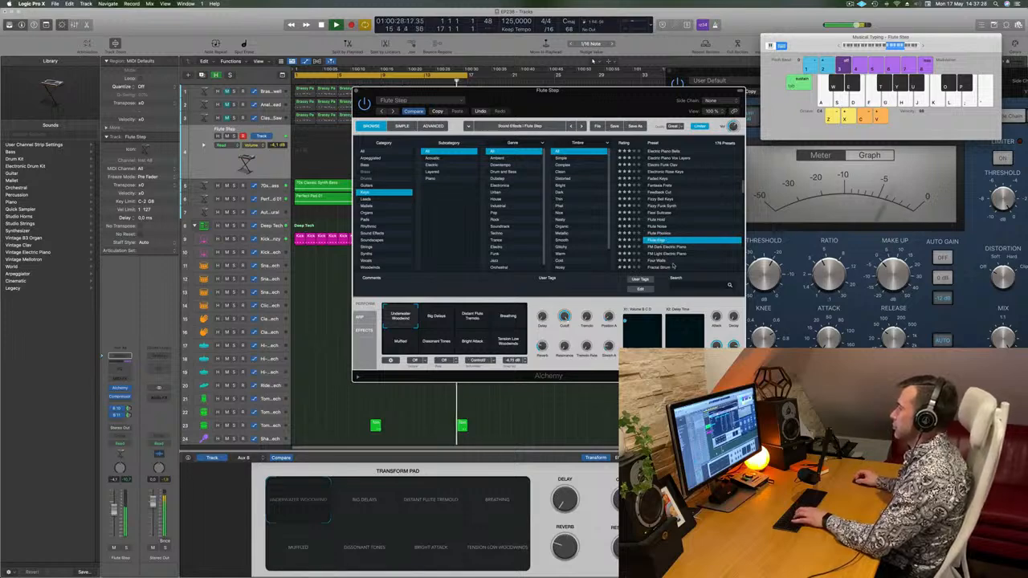
pyautogui.click(680, 247)
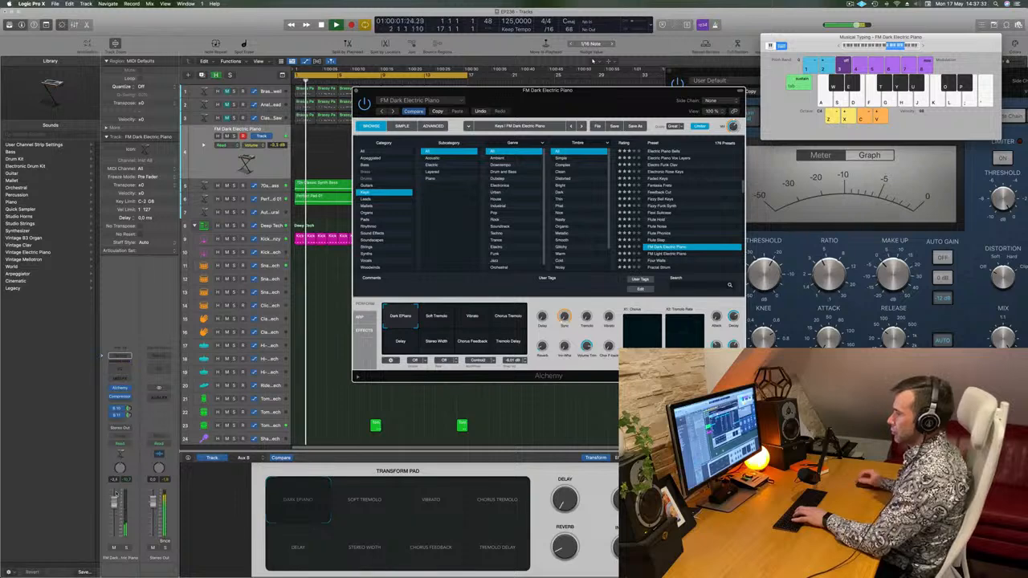
# Step: Set the FM Dark Electric Piano track's volume to -0.4 dB and rehearse a melody over the loop with Musical Typing
pyautogui.moveTo(114, 505); pyautogui.dragTo(116, 493)
pyautogui.press('s')
pyautogui.press('d')
pyautogui.press('f')
pyautogui.press('k')
pyautogui.press('l')
pyautogui.press('j')
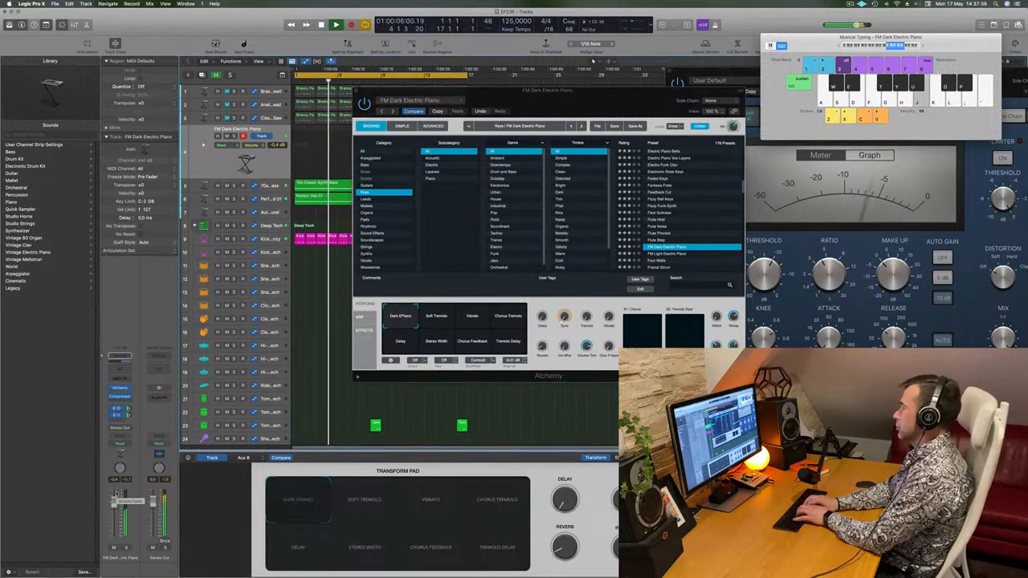
pyautogui.press("'")
pyautogui.press(';')
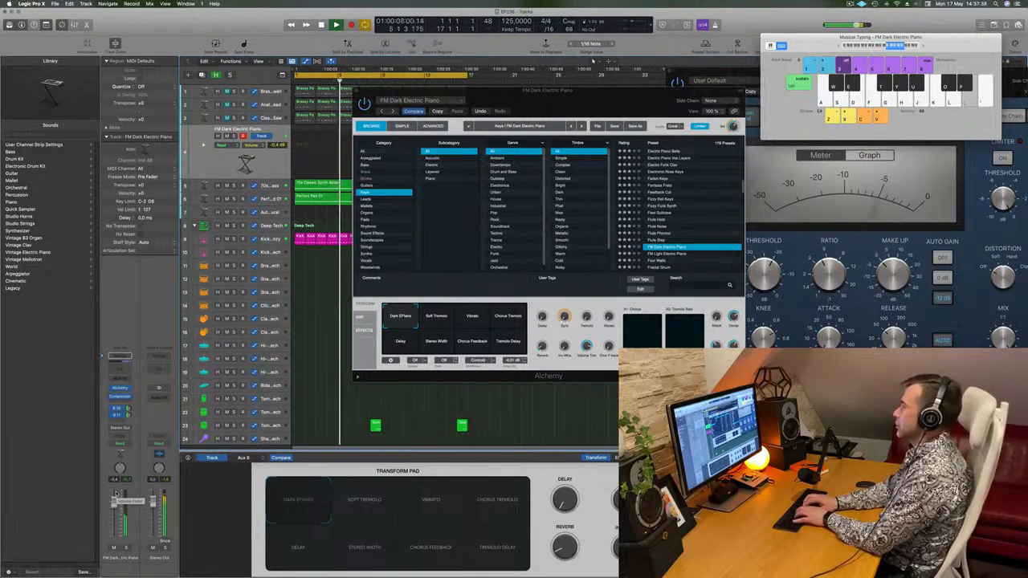
pyautogui.press("'")
pyautogui.press('j')
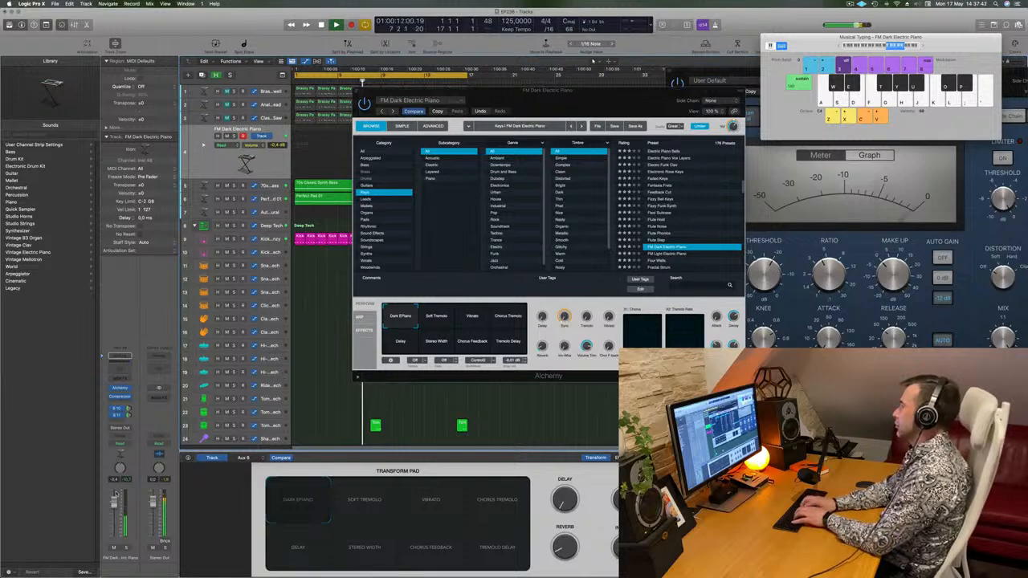
pyautogui.press('d')
pyautogui.press('f')
pyautogui.press('g')
pyautogui.press('k')
pyautogui.press('j')
pyautogui.press('g')
pyautogui.press('k')
pyautogui.press('g')
pyautogui.press('j')
pyautogui.press('g')
pyautogui.press('k')
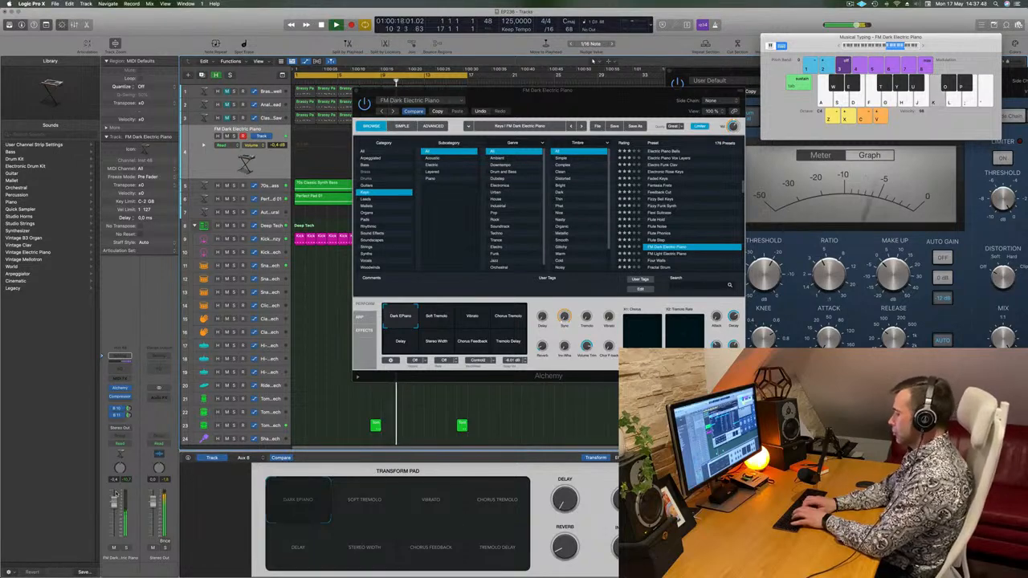
# Step: Start recording on the FM Dark Electric Piano track and keep playing the melody until the loop restarts
pyautogui.press('j')
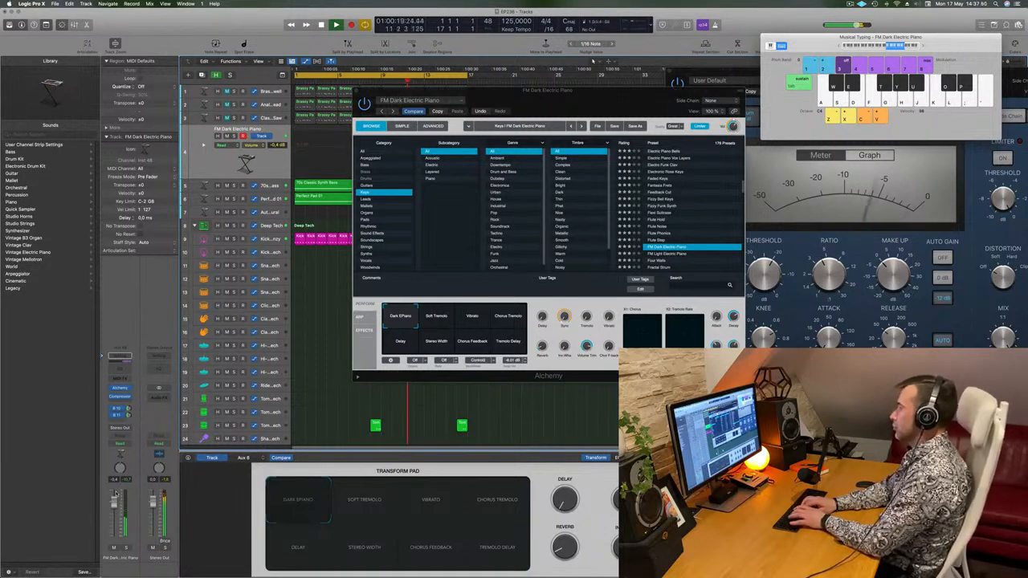
pyautogui.press('k')
pyautogui.press('h')
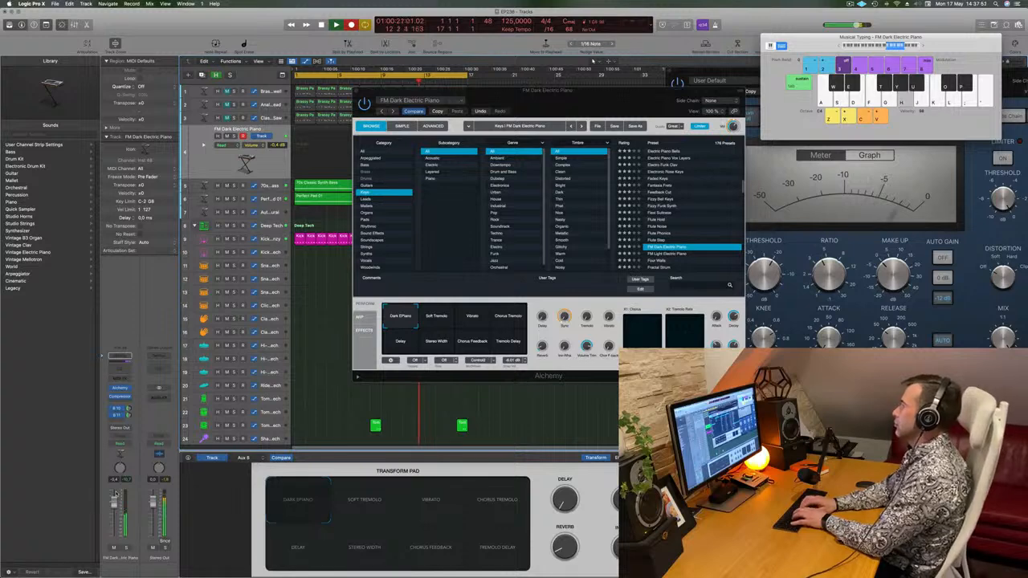
pyautogui.press('k')
pyautogui.press('h')
pyautogui.press('j')
pyautogui.press('f')
pyautogui.press('k')
pyautogui.press('g')
pyautogui.press('j')
pyautogui.press('k')
pyautogui.press('k')
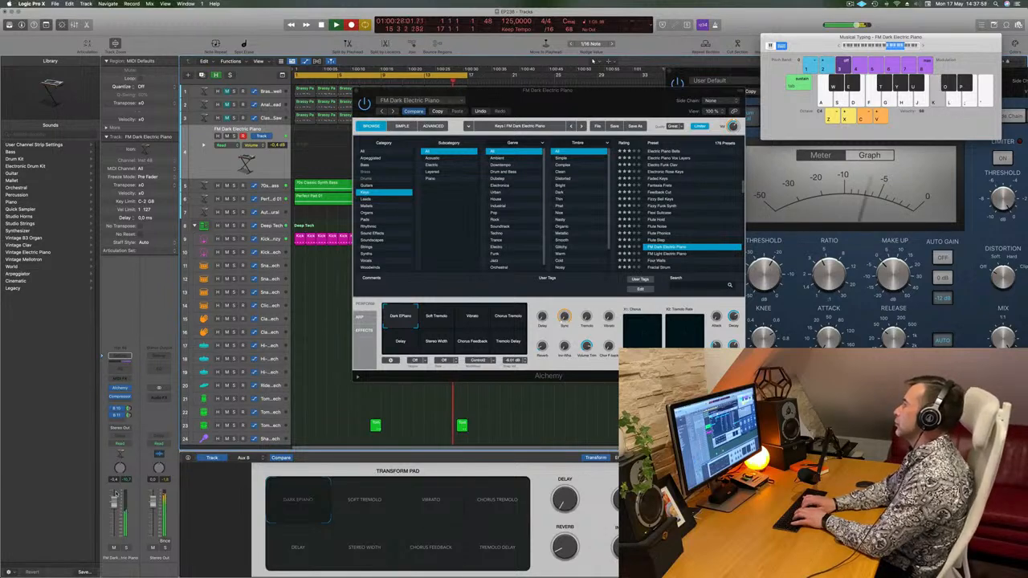
pyautogui.press('h')
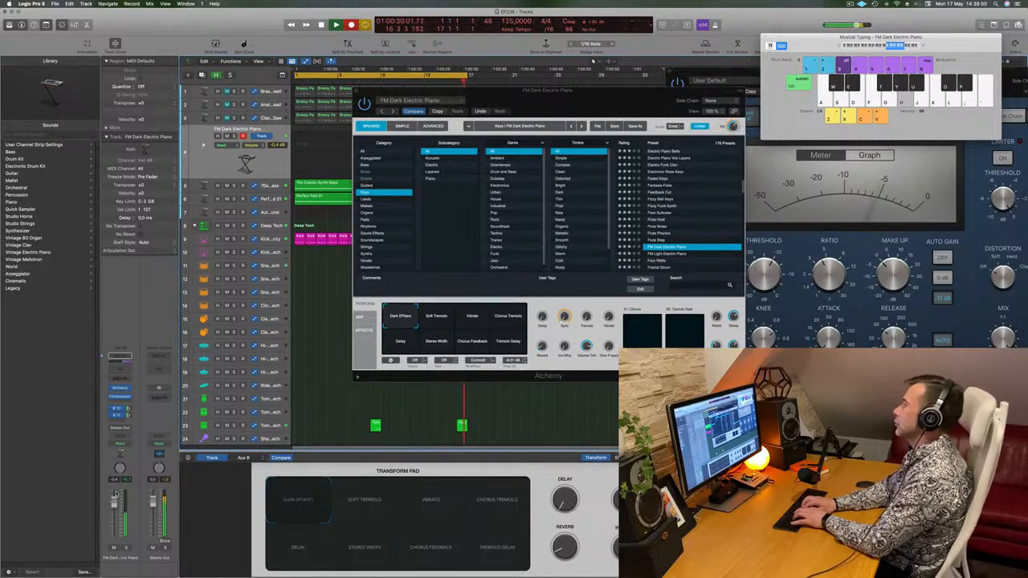
# Step: Record a second pass of the FM Dark Electric Piano melody with Musical Typing over the loop, then stop the recording
pyautogui.press('l')
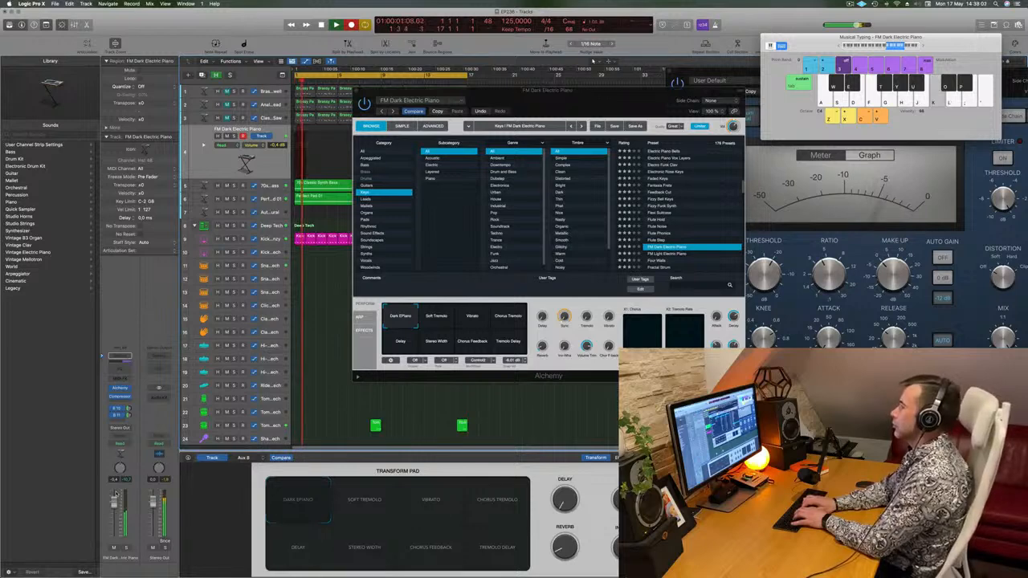
pyautogui.press('j')
pyautogui.press('f')
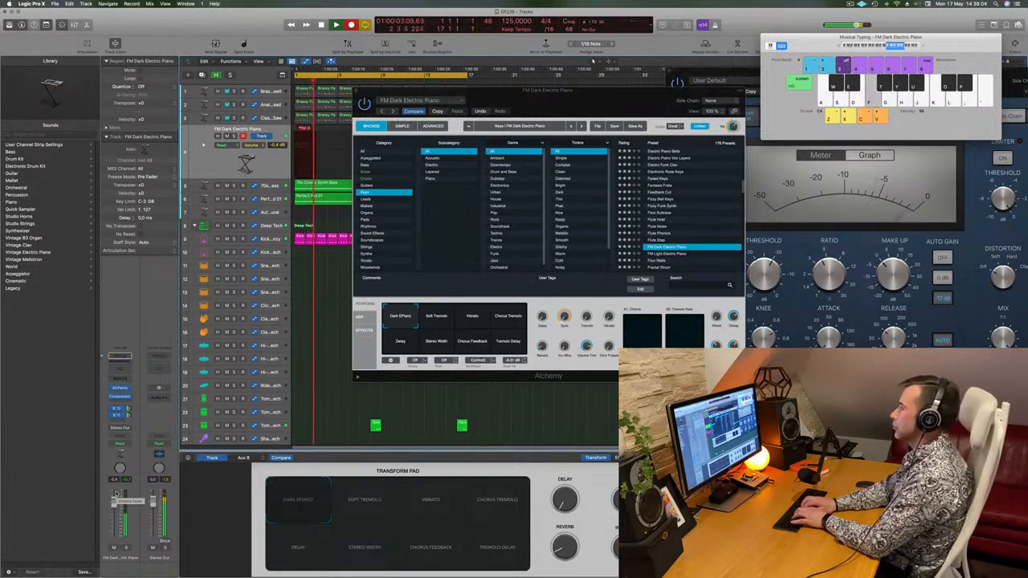
pyautogui.press('j')
pyautogui.press('g')
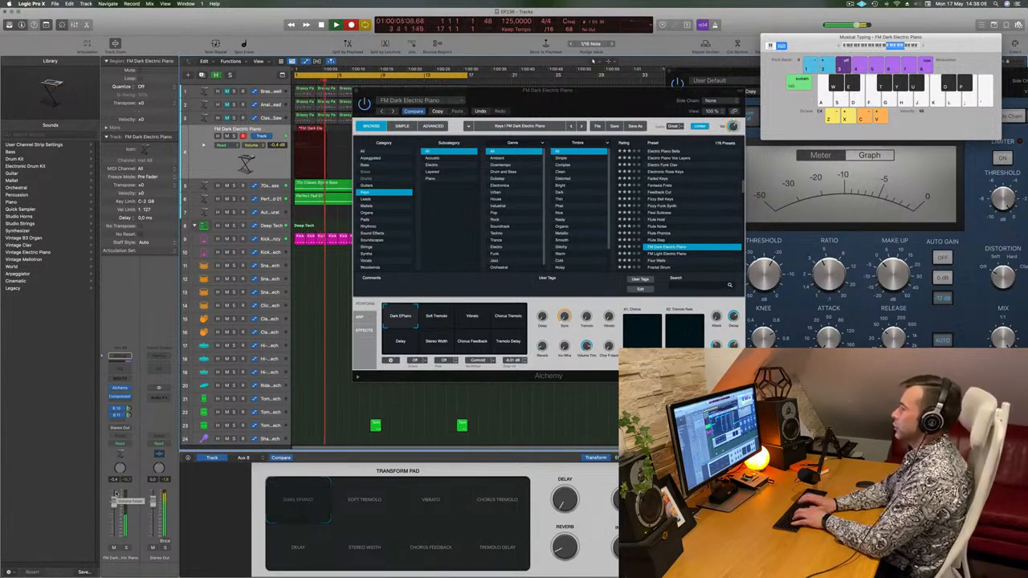
pyautogui.press('l')
pyautogui.press('k')
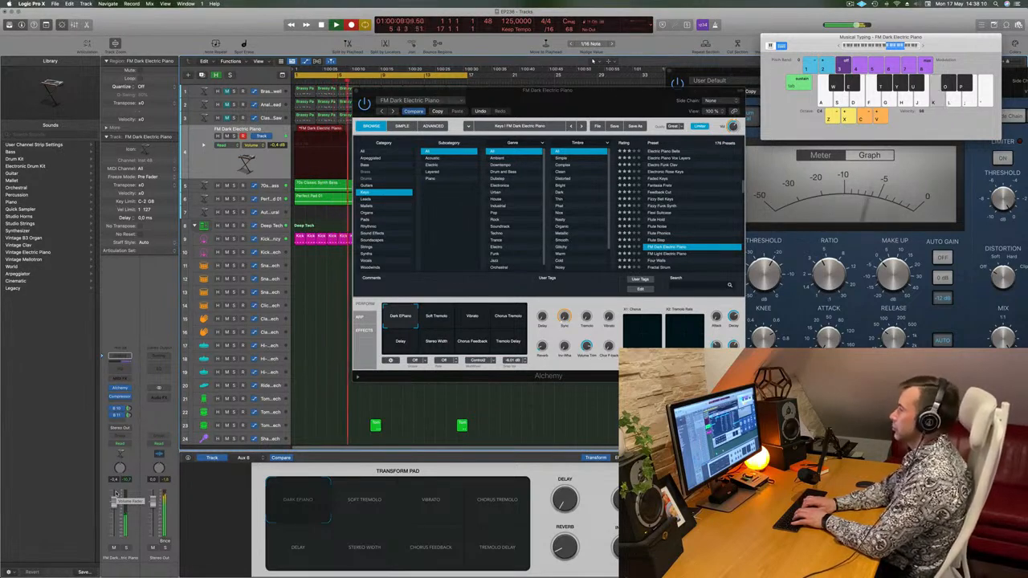
pyautogui.press('j')
pyautogui.press('h')
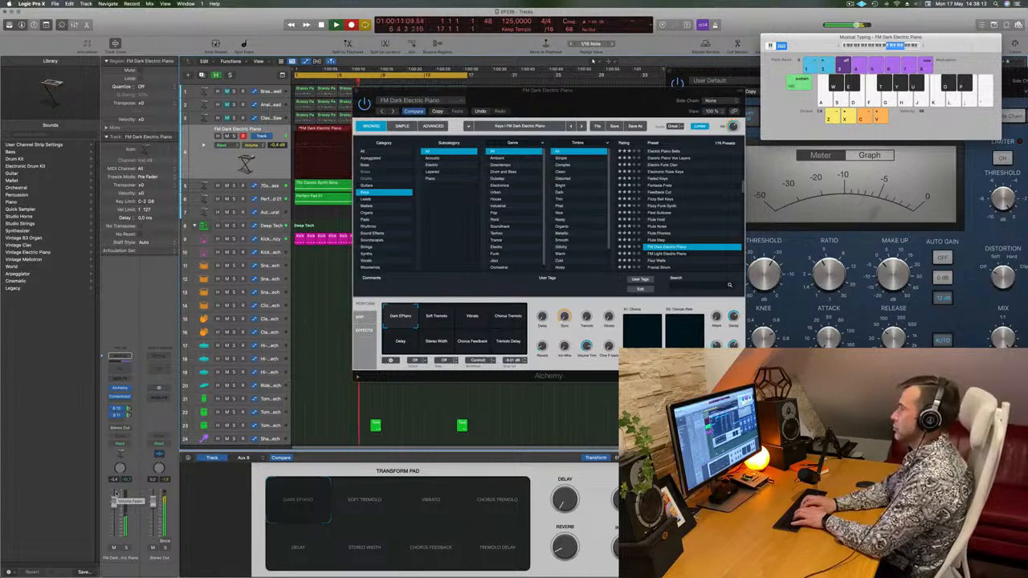
pyautogui.press('k')
pyautogui.press('g')
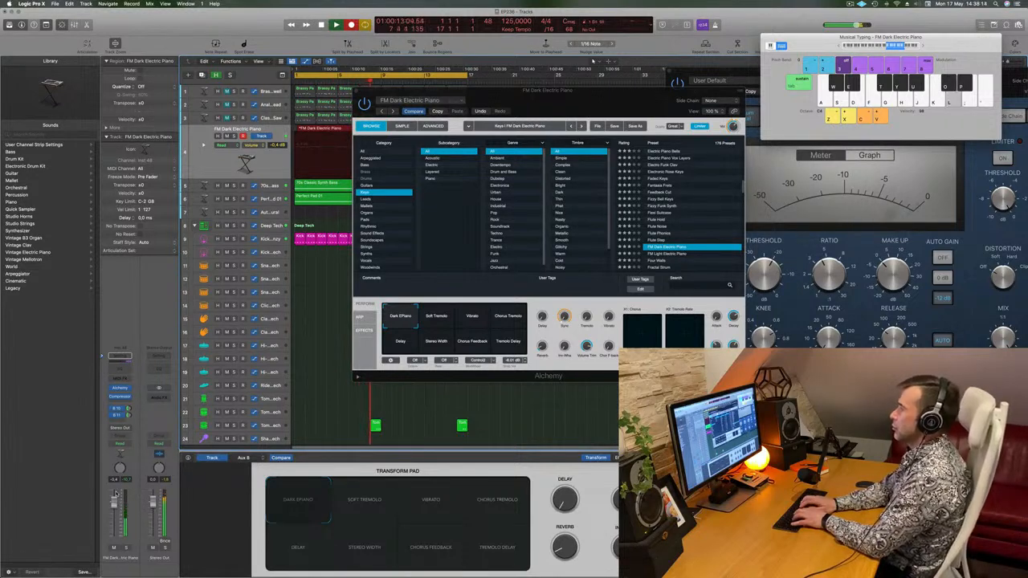
pyautogui.press('j')
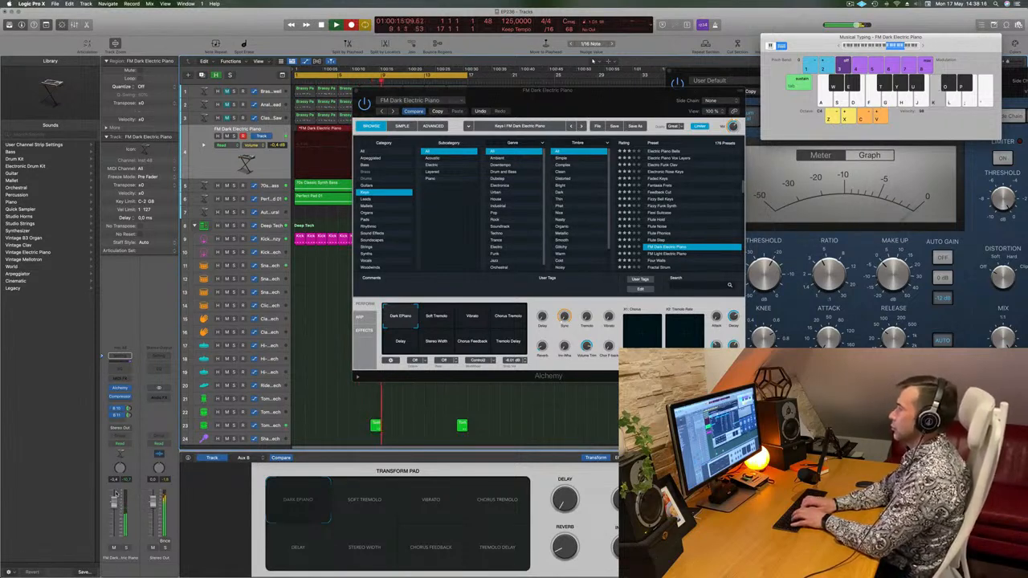
pyautogui.press('k')
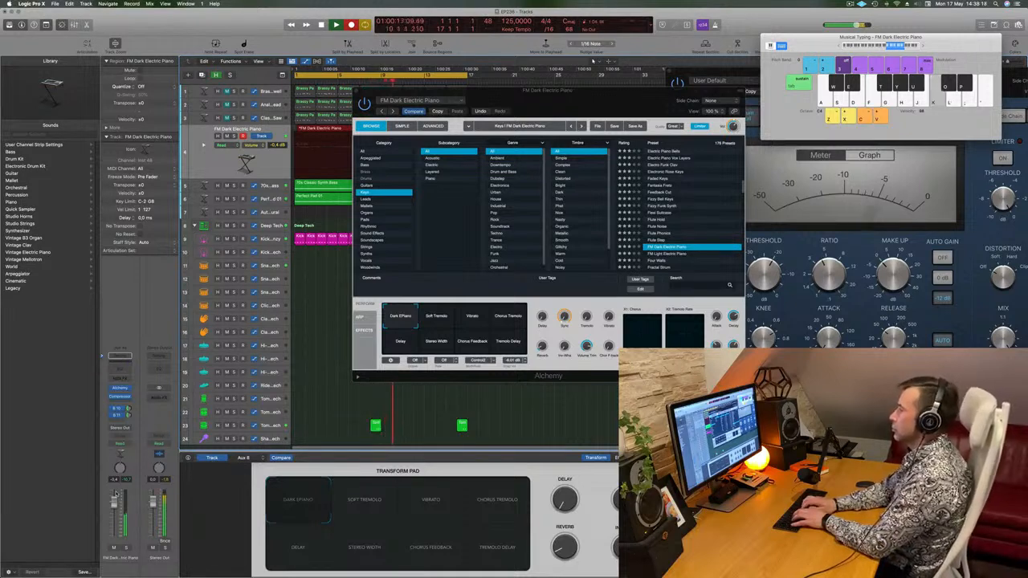
pyautogui.press('g')
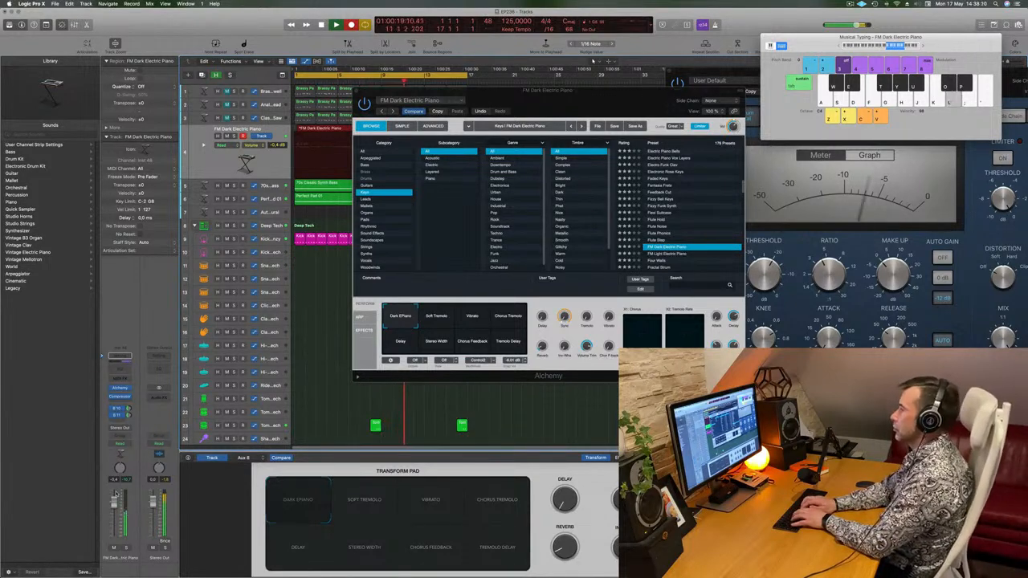
pyautogui.press('space')
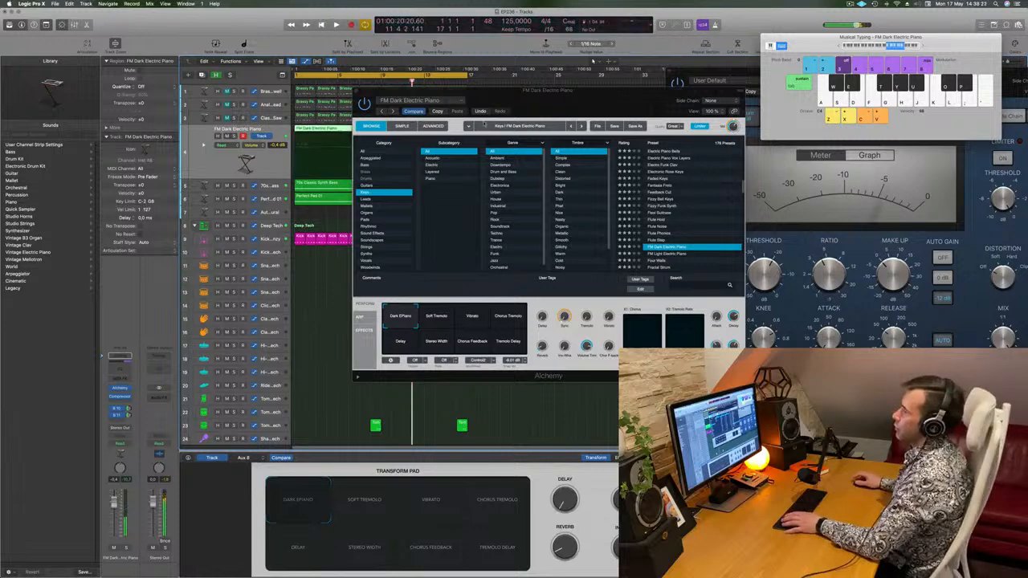
# Step: Move the Alchemy window clear of the arrangement and open the recorded FM Dark Electric Piano region in the Piano Roll
pyautogui.moveTo(474, 90); pyautogui.dragTo(778, 78)
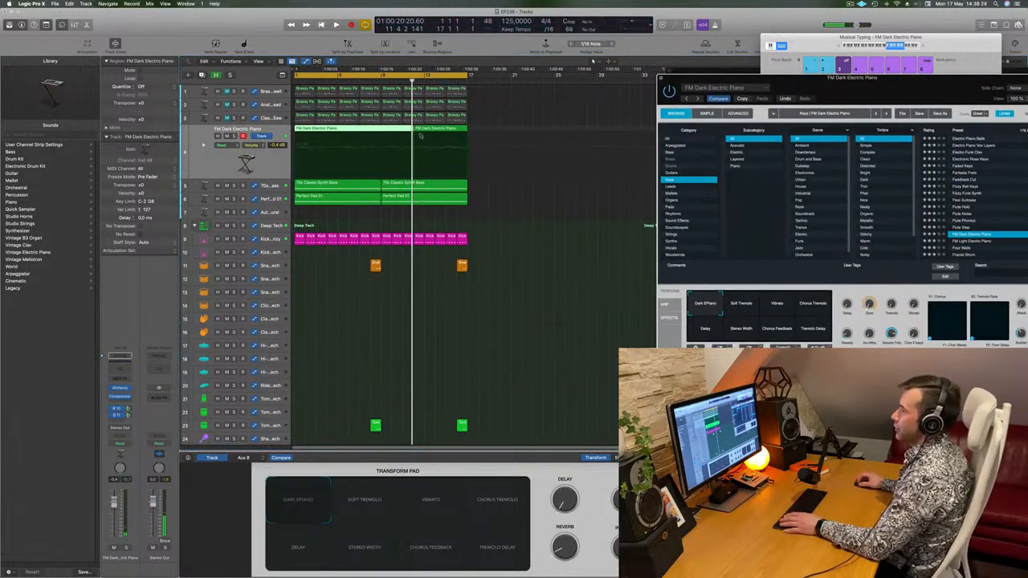
pyautogui.click(460, 391)
pyautogui.press('space')
pyautogui.doubleClick(364, 129)
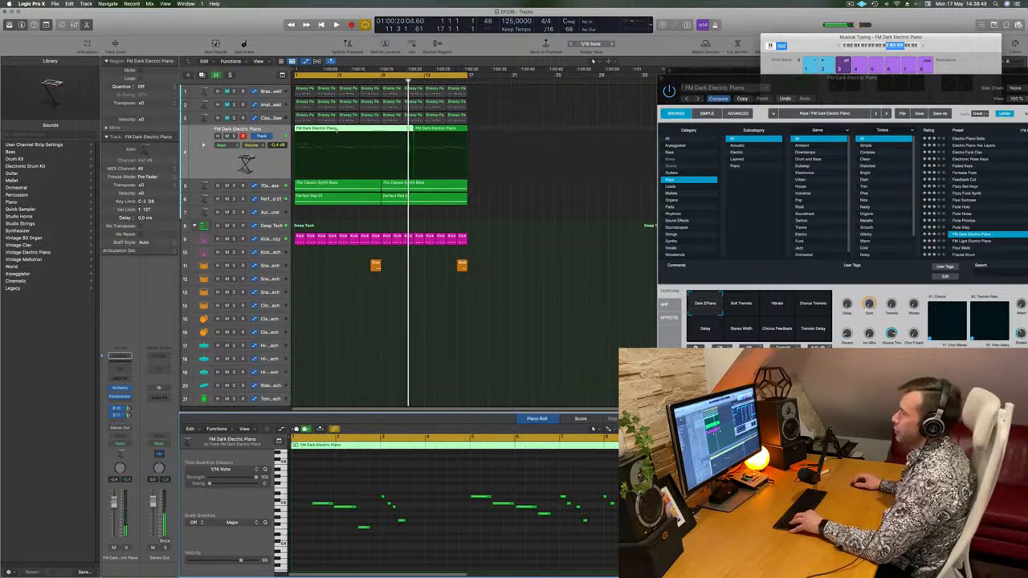
# Step: Delete the first four bars of the FM Dark Electric Piano recording and move the following part to bar 1
pyautogui.keyDown('super'); pyautogui.doubleClick(337, 130); pyautogui.keyUp('super')
pyautogui.click(324, 134)
pyautogui.press('Delete')
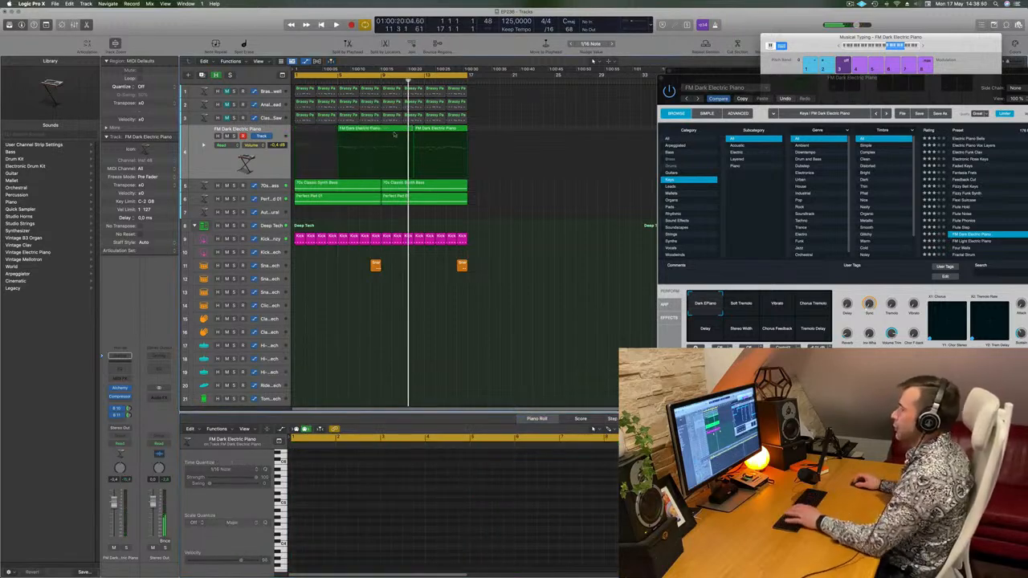
pyautogui.moveTo(384, 135); pyautogui.dragTo(334, 135)
# Step: Split the moved region at bar 3, delete all FM Dark Electric Piano material after it, and play back the remaining two-bar phrase
pyautogui.doubleClick(316, 131)
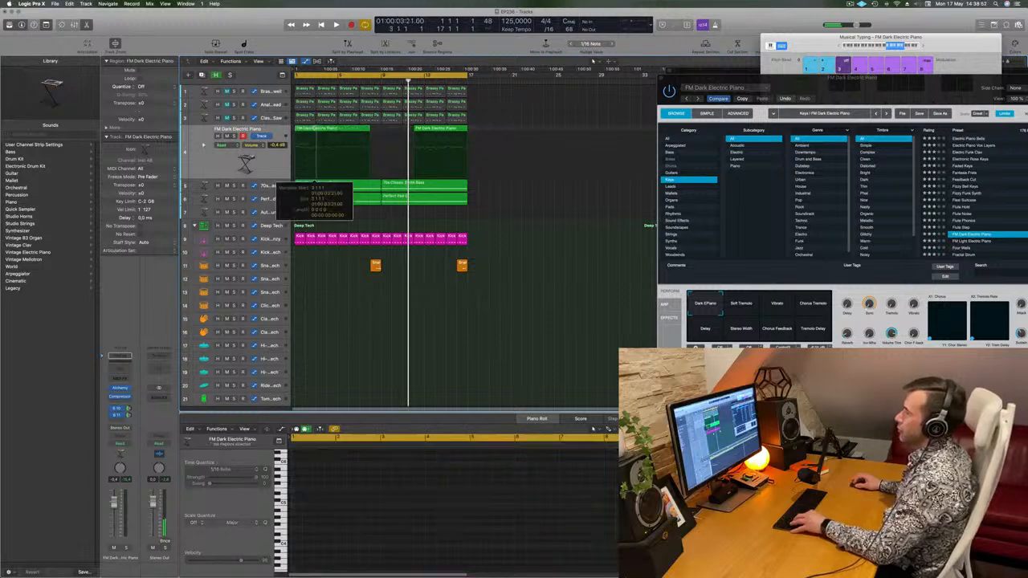
pyautogui.moveTo(486, 128); pyautogui.dragTo(325, 141)
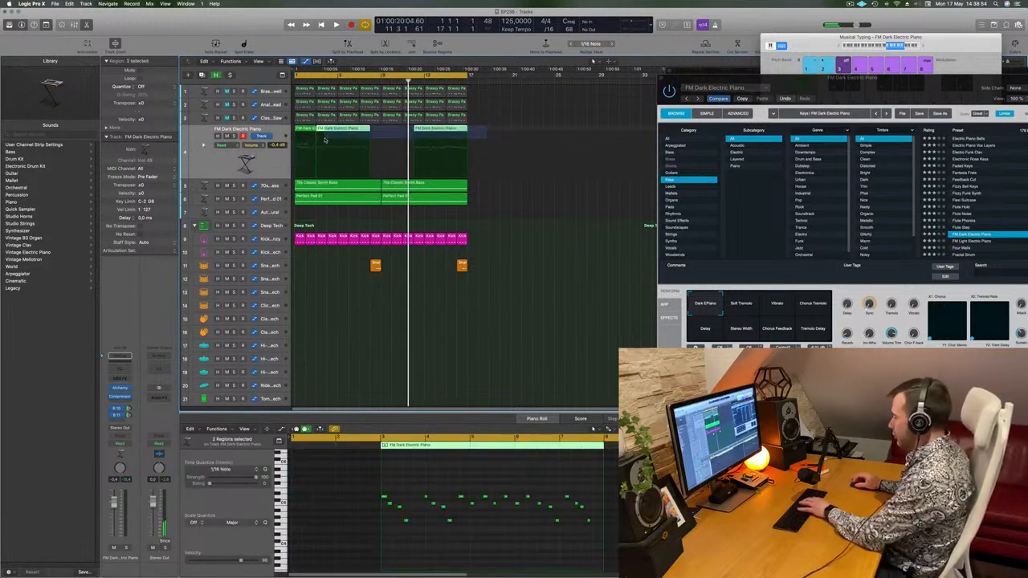
pyautogui.press('Delete')
pyautogui.click(301, 129)
pyautogui.press('space')
pyautogui.press('space')
pyautogui.click(328, 544)
pyautogui.press('space')
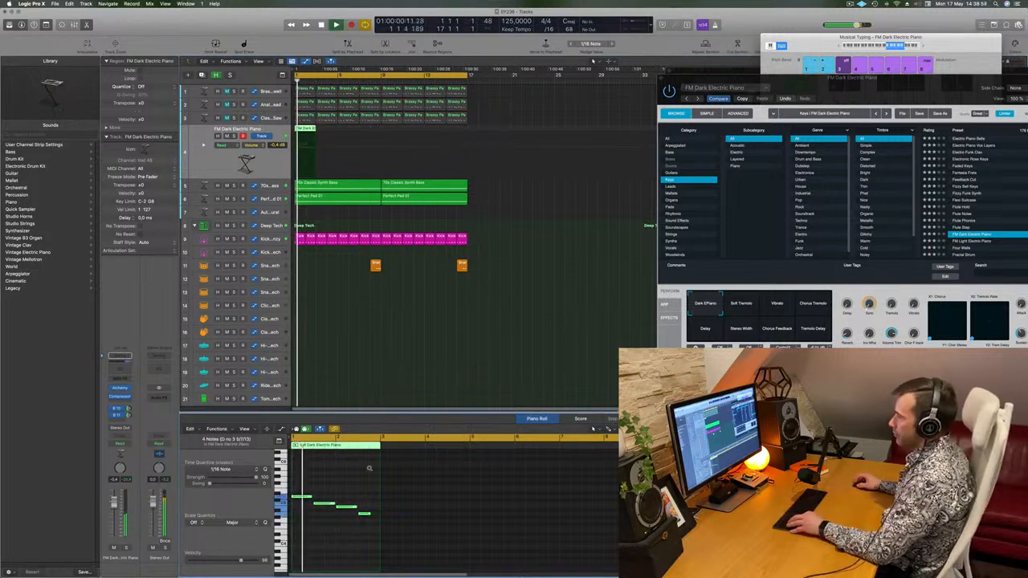
pyautogui.scroll(5, 401, 503)
pyautogui.scroll(-3, 405, 501)
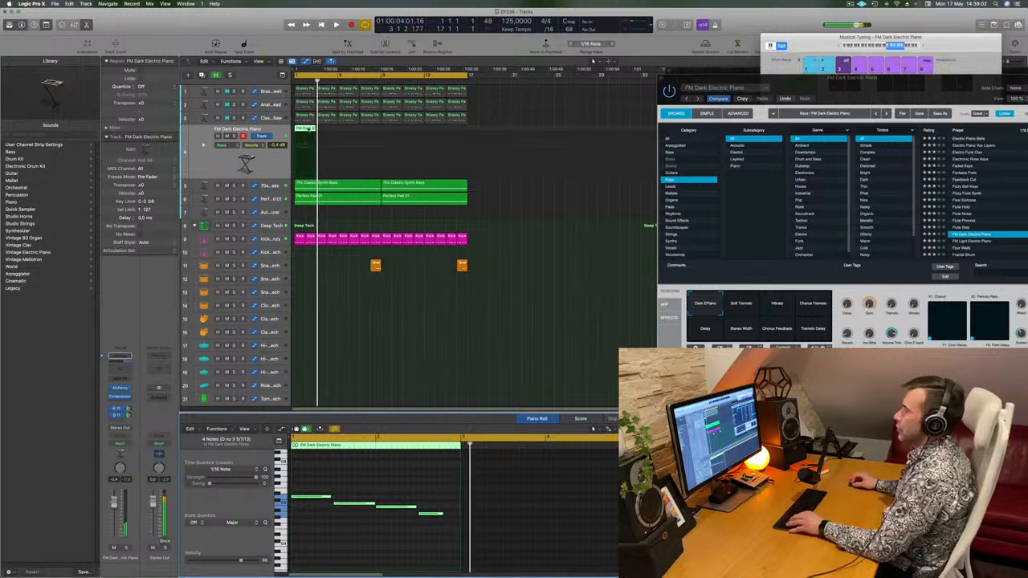
# Step: Repeat the two-bar FM Dark Electric Piano region to fill the 16-bar loop, then select all the track's regions and play them
pyautogui.press('super+r')
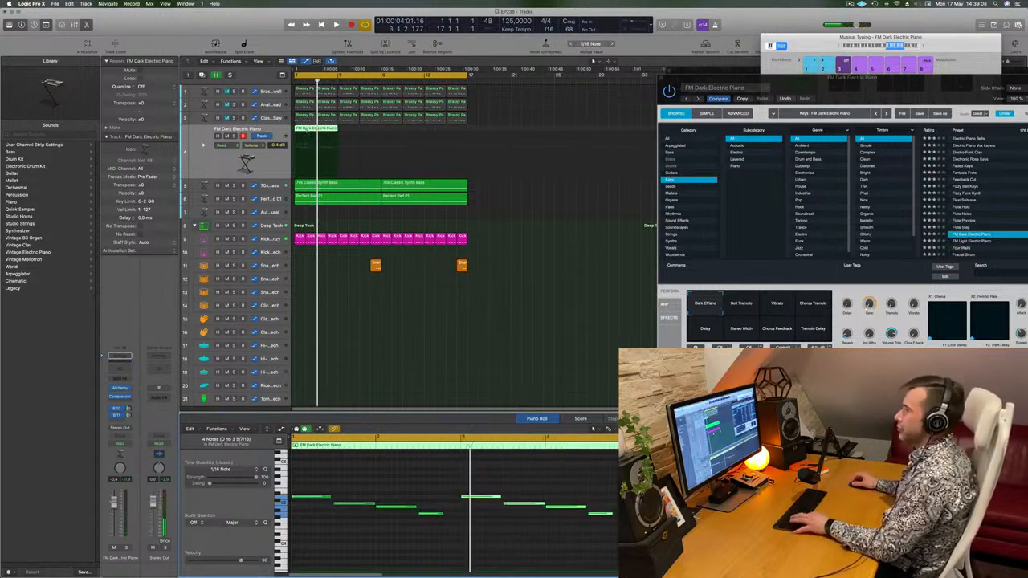
pyautogui.press('super+z')
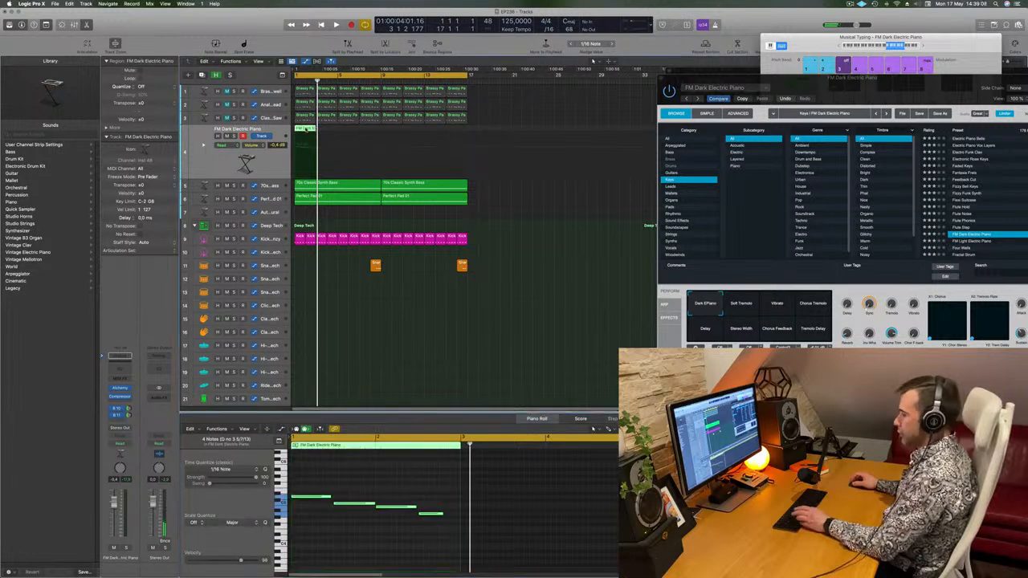
pyautogui.press('super+r')
pyautogui.press('super+r')
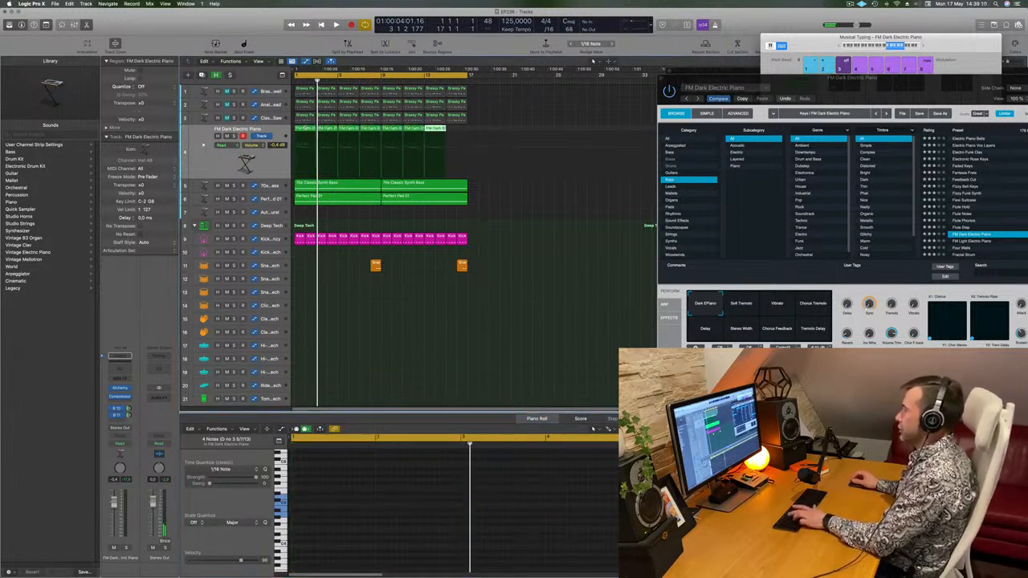
pyautogui.press('space')
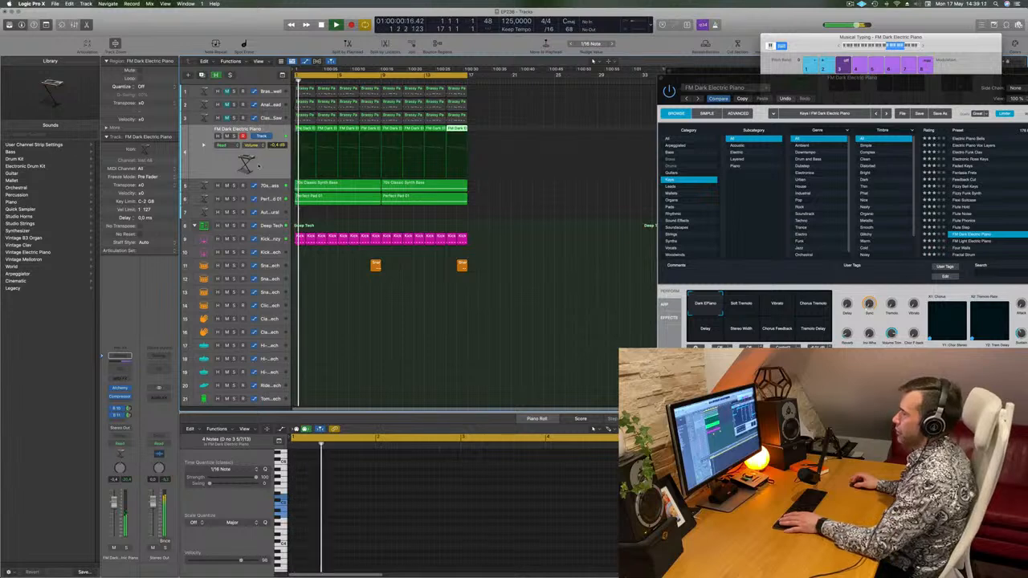
pyautogui.click(258, 169)
pyautogui.press('space')
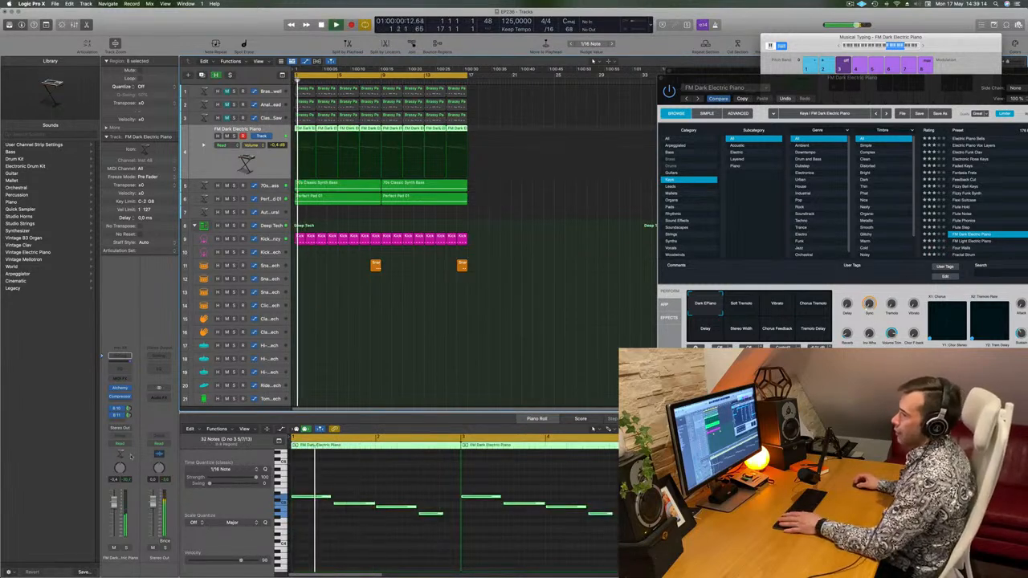
# Step: Insert a stereo Step FX after the Compressor on the FM Dark Electric Piano track and place its window beside the arrangement
pyautogui.click(127, 399)
pyautogui.moveTo(166, 534)
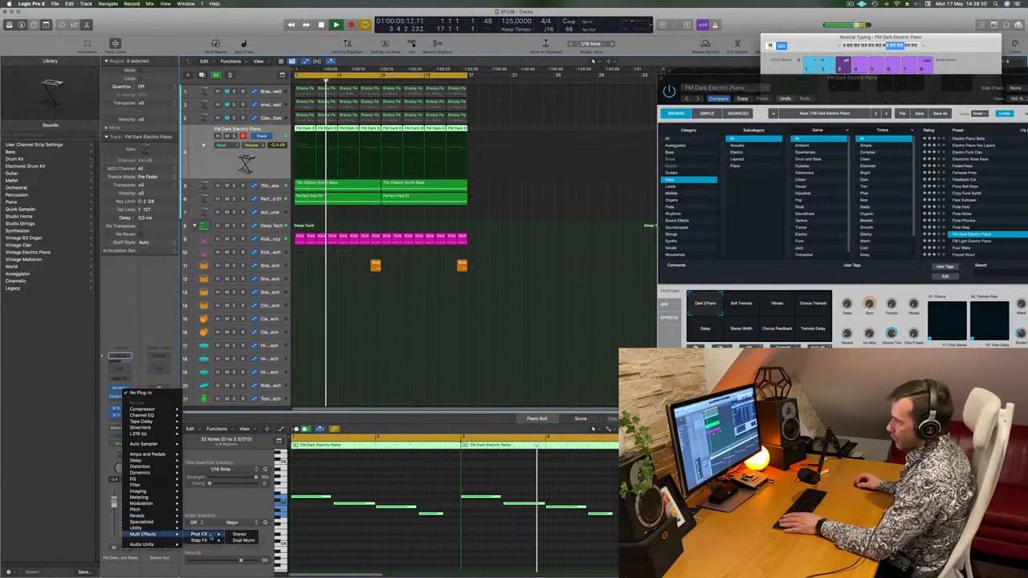
pyautogui.moveTo(207, 542)
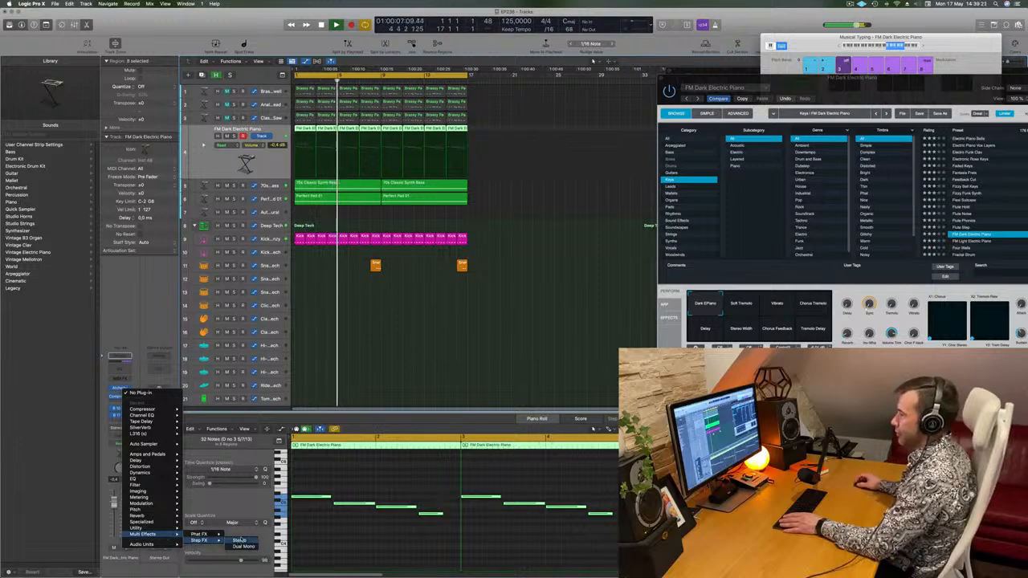
pyautogui.click(240, 541)
pyautogui.moveTo(511, 98); pyautogui.dragTo(684, 119)
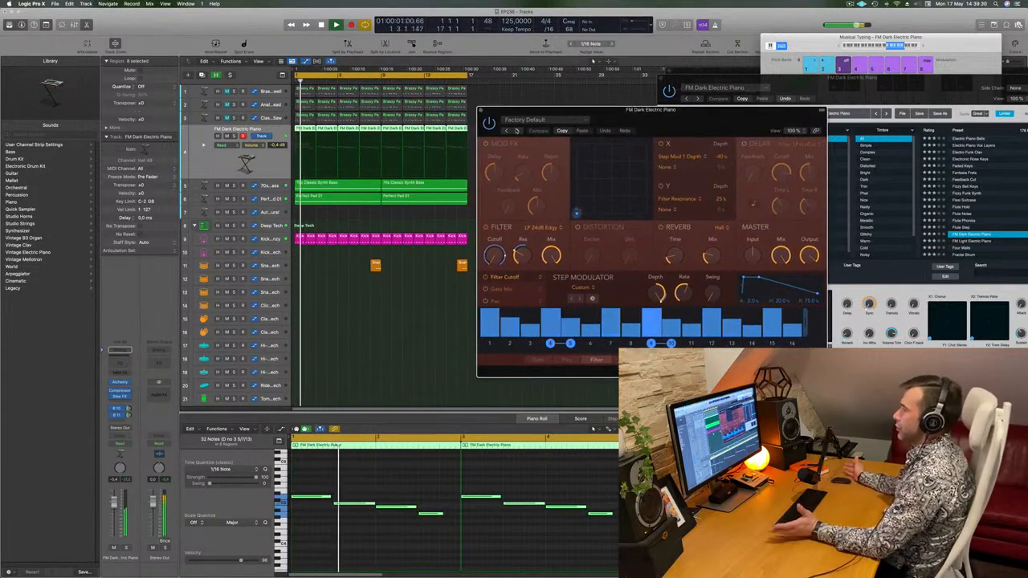
pyautogui.moveTo(660, 119); pyautogui.dragTo(643, 116)
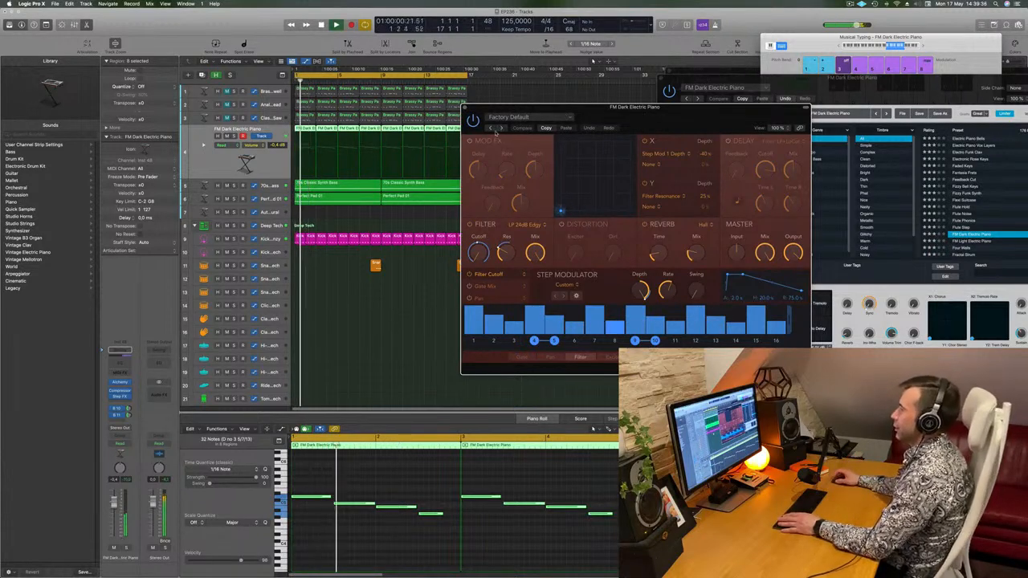
# Step: Audition the Brittle Spike preset in Step FX and load Broken Echoes
pyautogui.click(528, 129)
pyautogui.moveTo(645, 110); pyautogui.dragTo(690, 105)
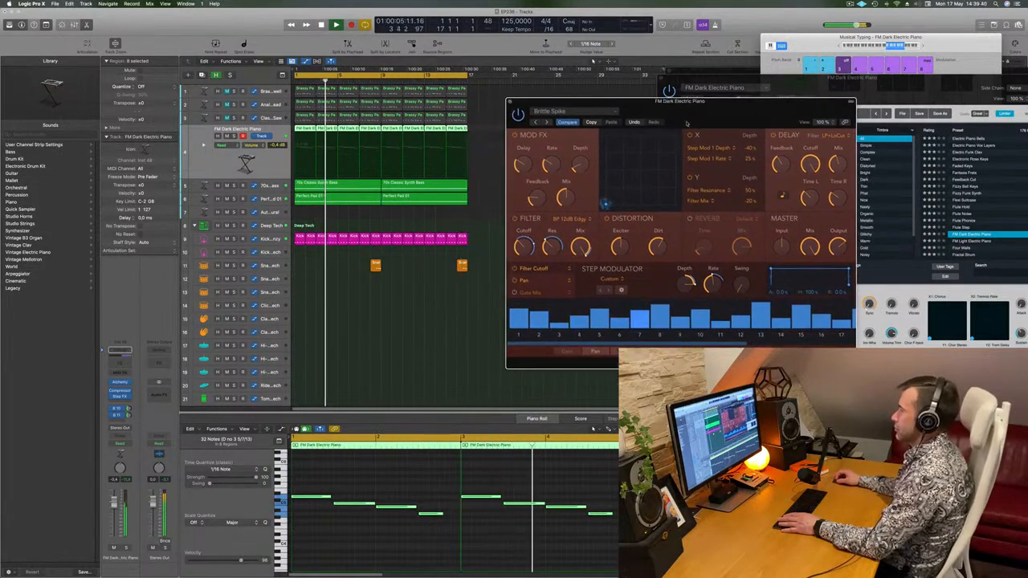
pyautogui.click(547, 122)
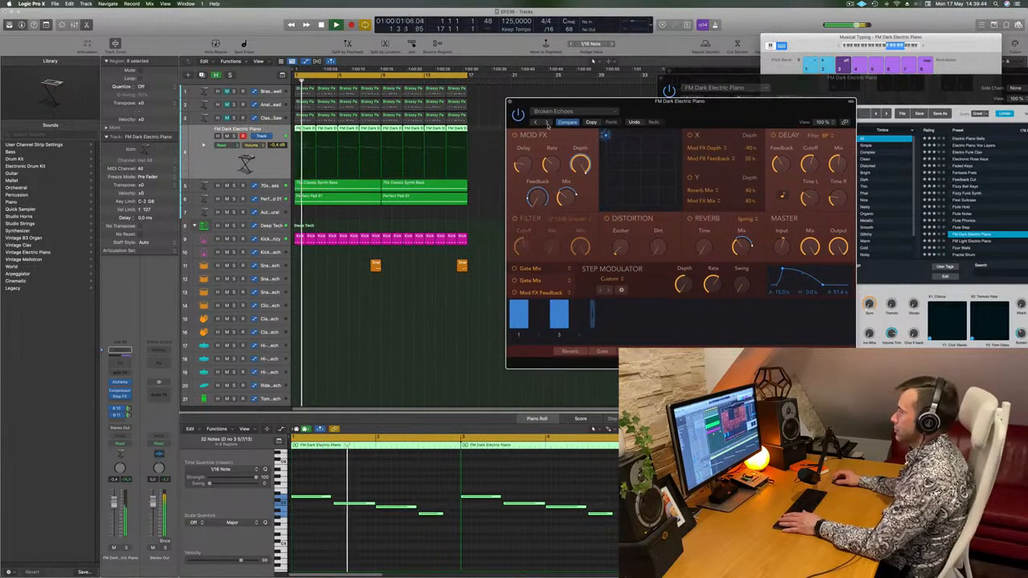
pyautogui.moveTo(705, 112); pyautogui.dragTo(668, 123)
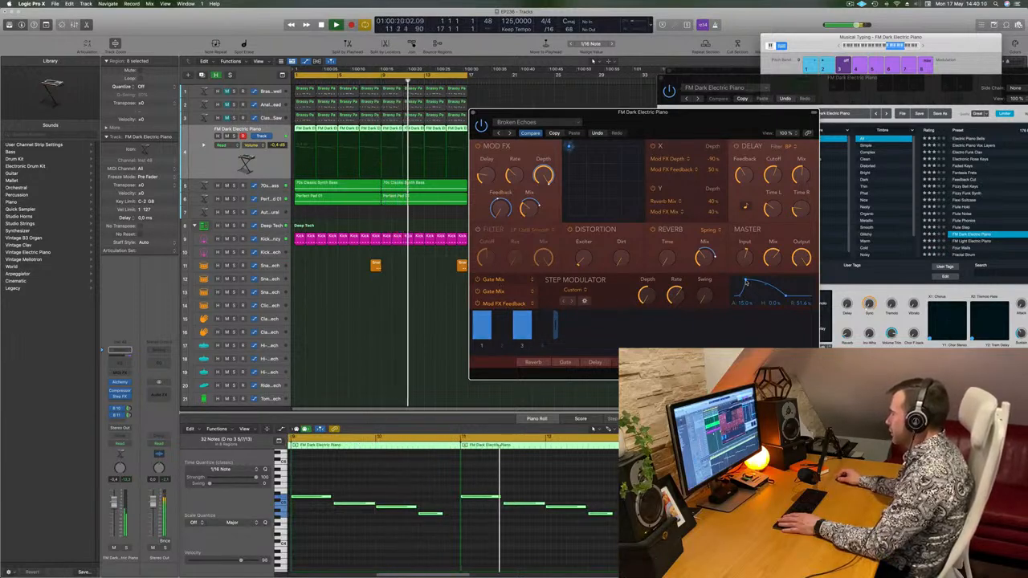
# Step: Shorten the attack of the Step Modulator's envelope and set its rate to 1/16, restarting playback to hear it
pyautogui.moveTo(746, 280)
pyautogui.mouseDown()
pyautogui.moveTo(761, 281)
pyautogui.moveTo(734, 283)
pyautogui.mouseUp()
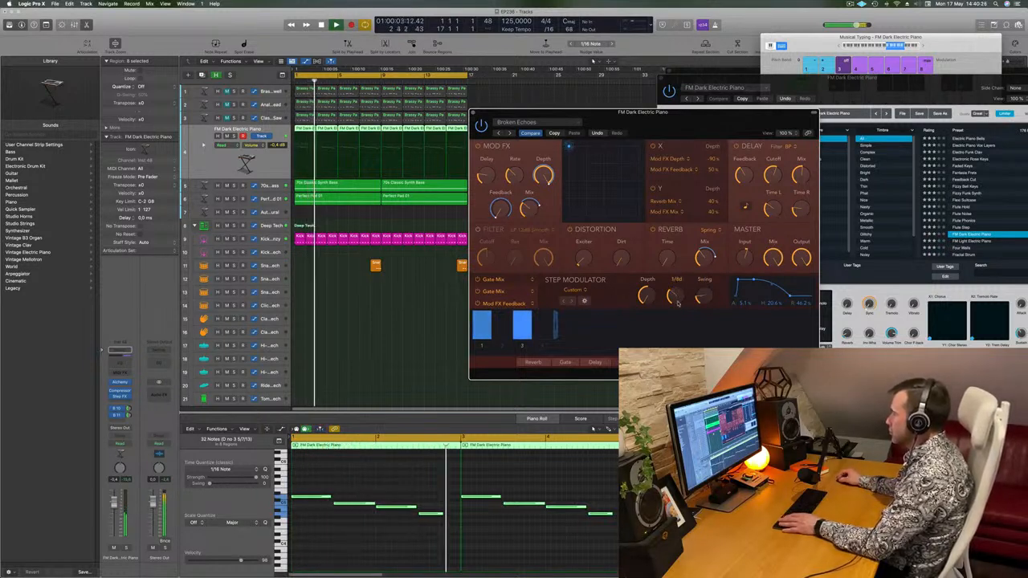
pyautogui.moveTo(679, 305); pyautogui.dragTo(679, 294)
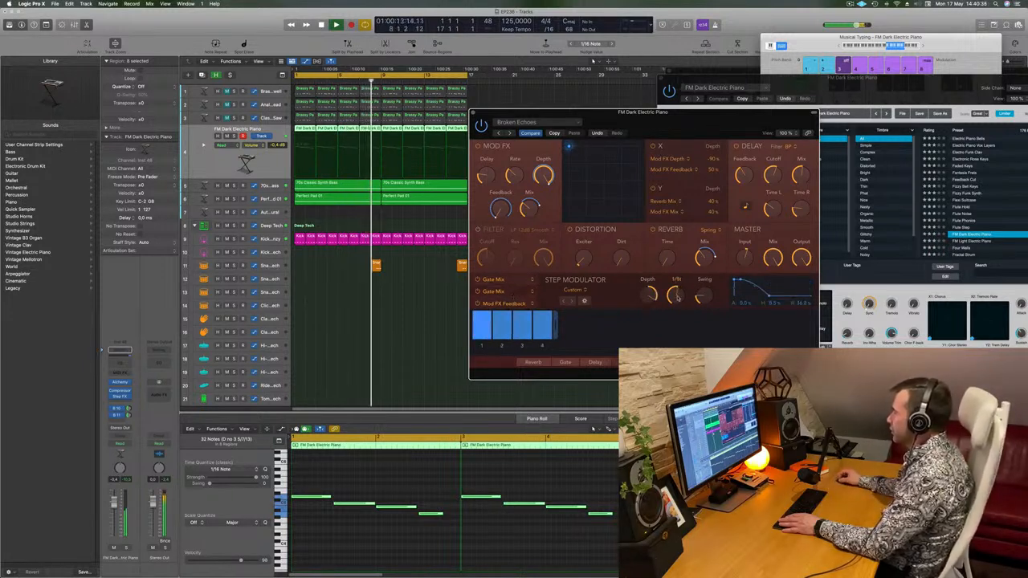
pyautogui.moveTo(677, 305); pyautogui.dragTo(682, 284)
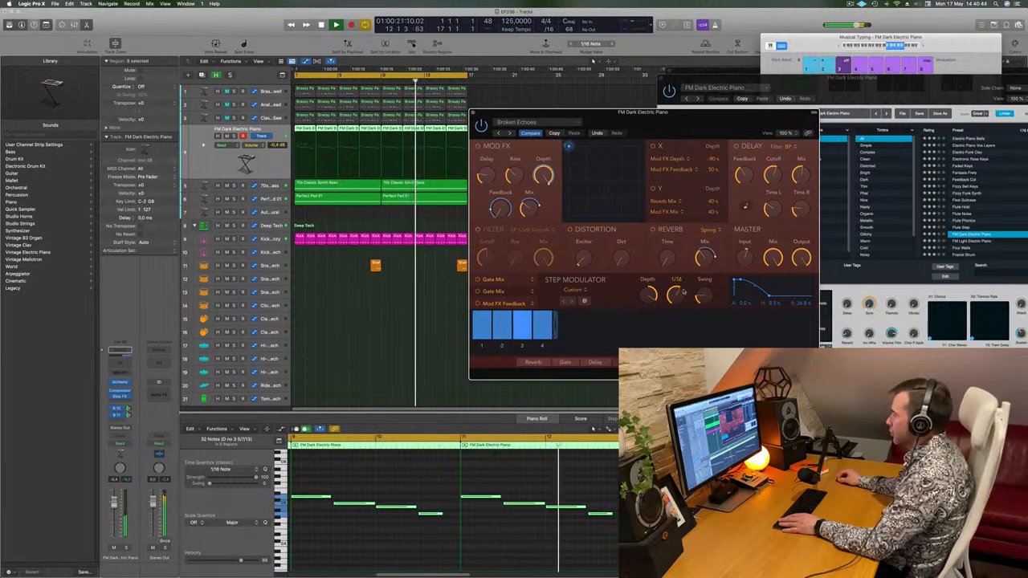
pyautogui.press('space')
pyautogui.press('space')
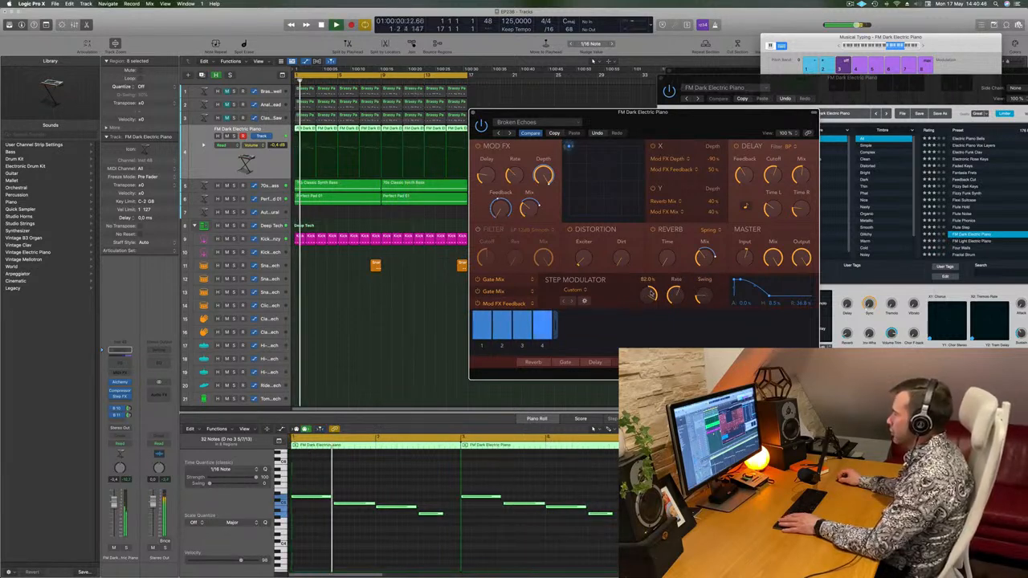
# Step: Check the Step Modulator's two Gate Mix targets and set the modulator's depth to -100%
pyautogui.moveTo(655, 393); pyautogui.dragTo(651, 300)
pyautogui.click(506, 281)
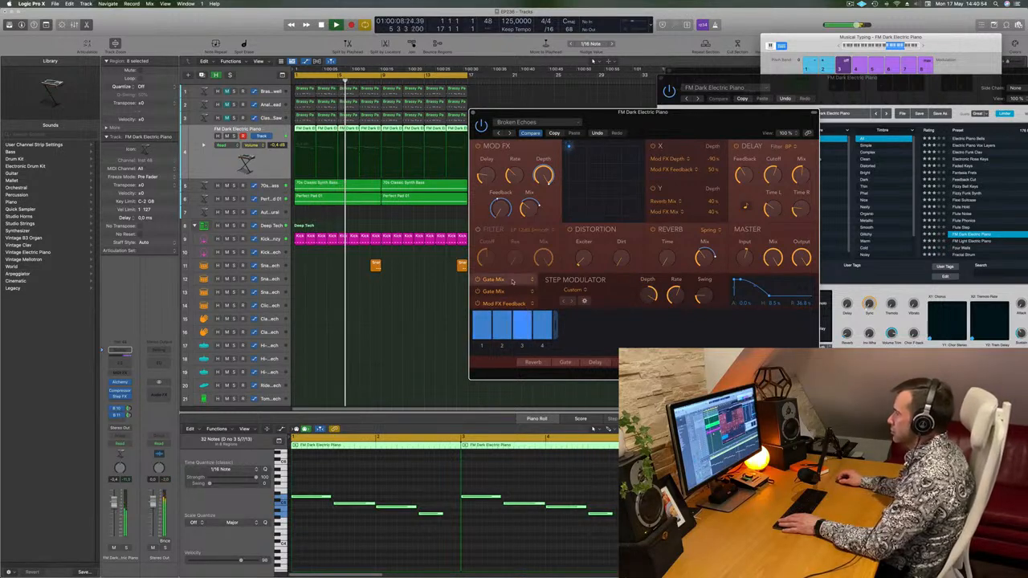
pyautogui.click(507, 292)
pyautogui.moveTo(647, 294); pyautogui.dragTo(652, 236)
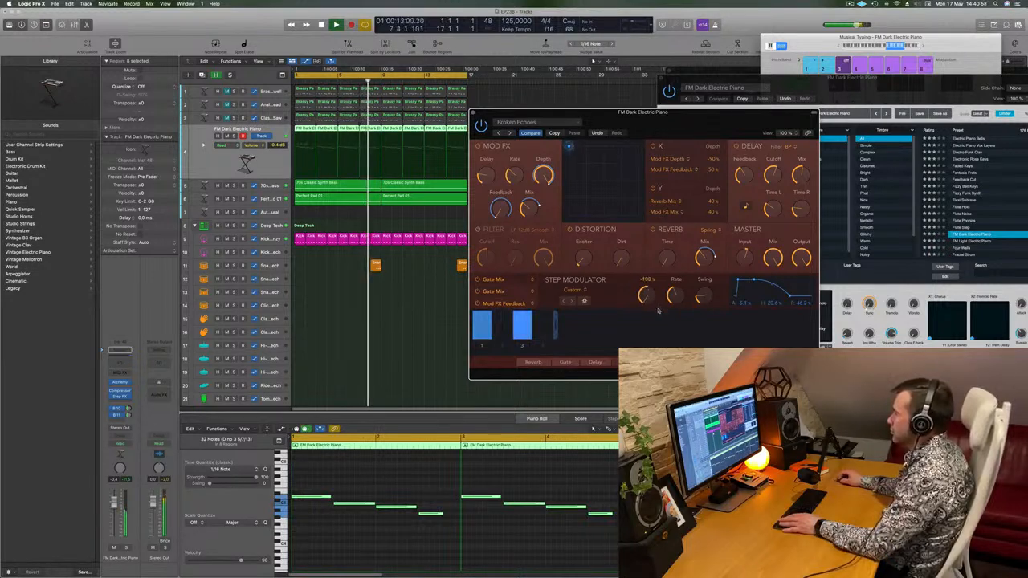
# Step: Restart playback, fine-tune the Step Modulator's rate and set the Step FX master mix to 66.7%
pyautogui.press('Return')
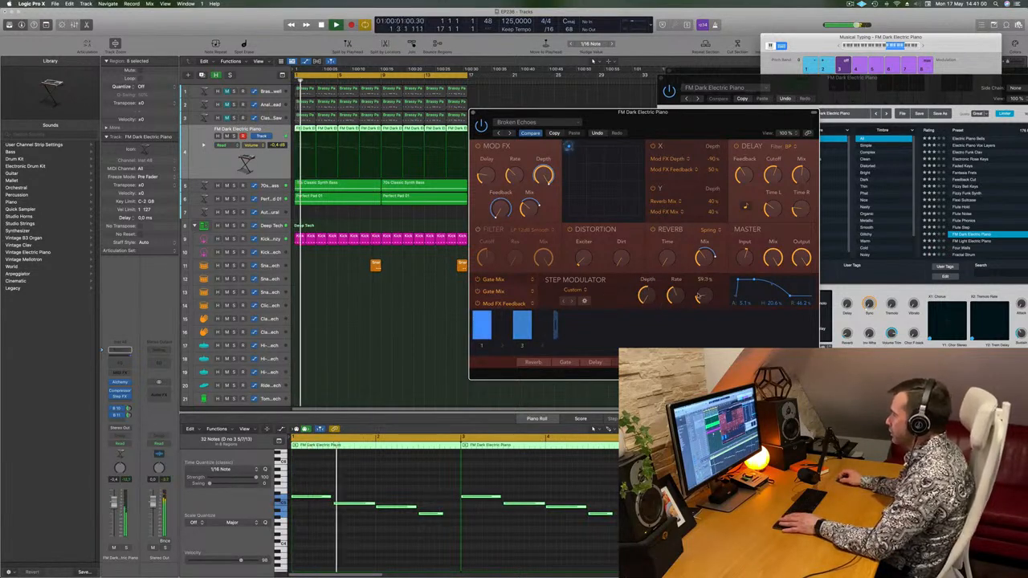
pyautogui.moveTo(673, 297); pyautogui.dragTo(676, 291)
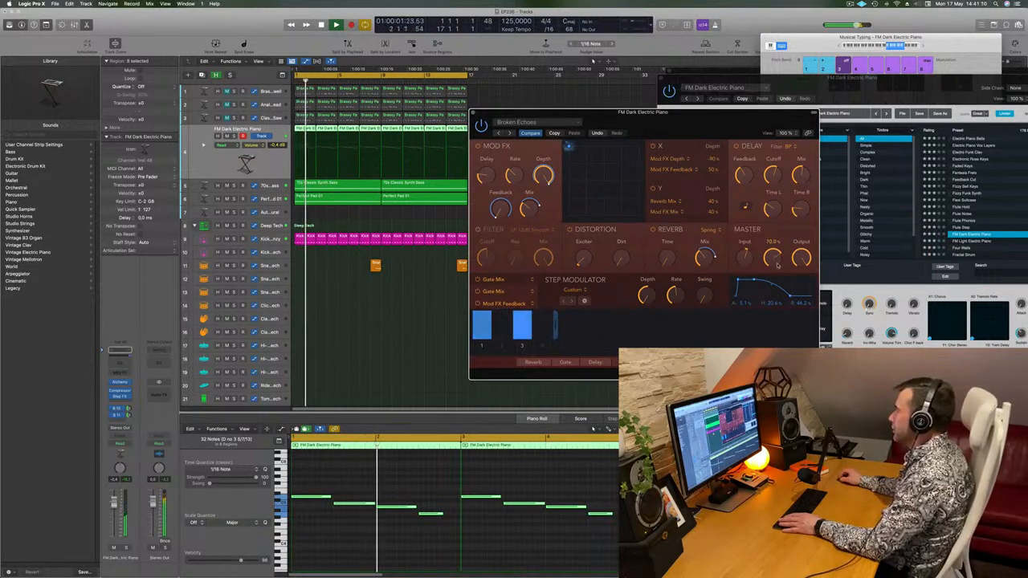
pyautogui.moveTo(776, 270); pyautogui.dragTo(778, 269)
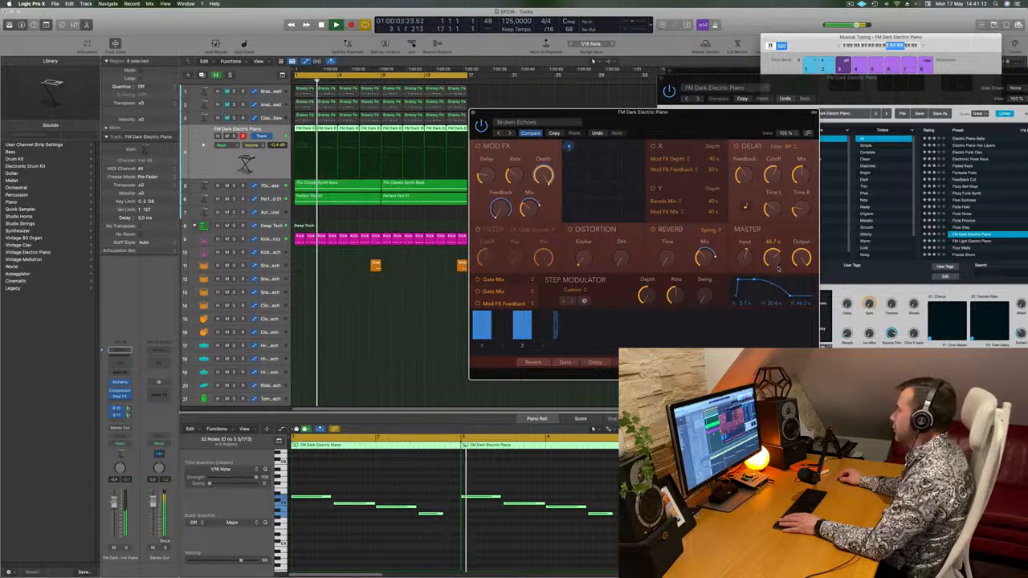
pyautogui.moveTo(685, 128); pyautogui.dragTo(689, 128)
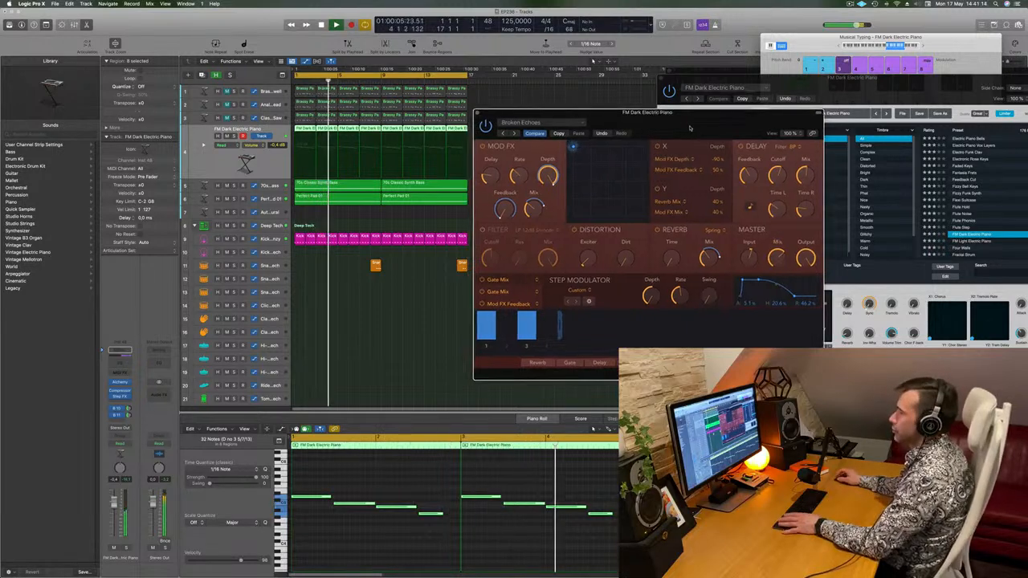
# Step: Lower the FM Dark Electric Piano track's volume to -4.1 dB, close the Step FX window and stop playback
pyautogui.moveTo(113, 503); pyautogui.dragTo(113, 511)
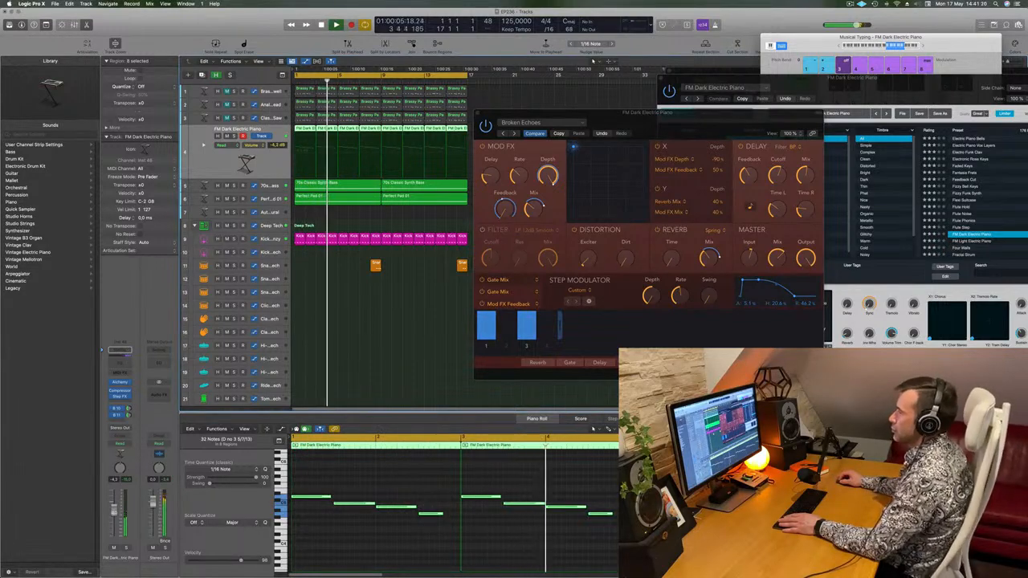
pyautogui.moveTo(716, 113); pyautogui.dragTo(624, 123)
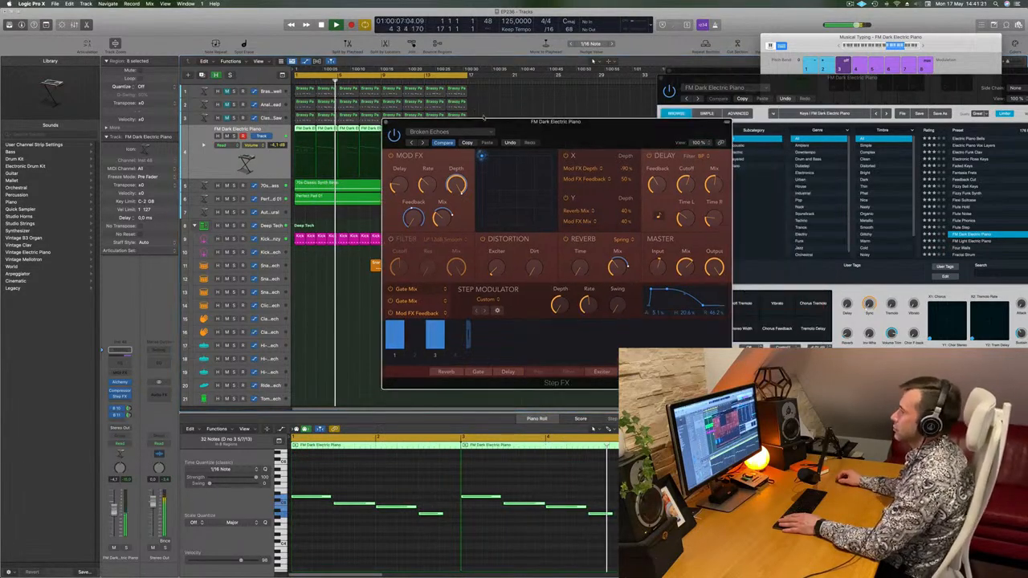
pyautogui.click(385, 123)
pyautogui.press('space')
pyautogui.press('space')
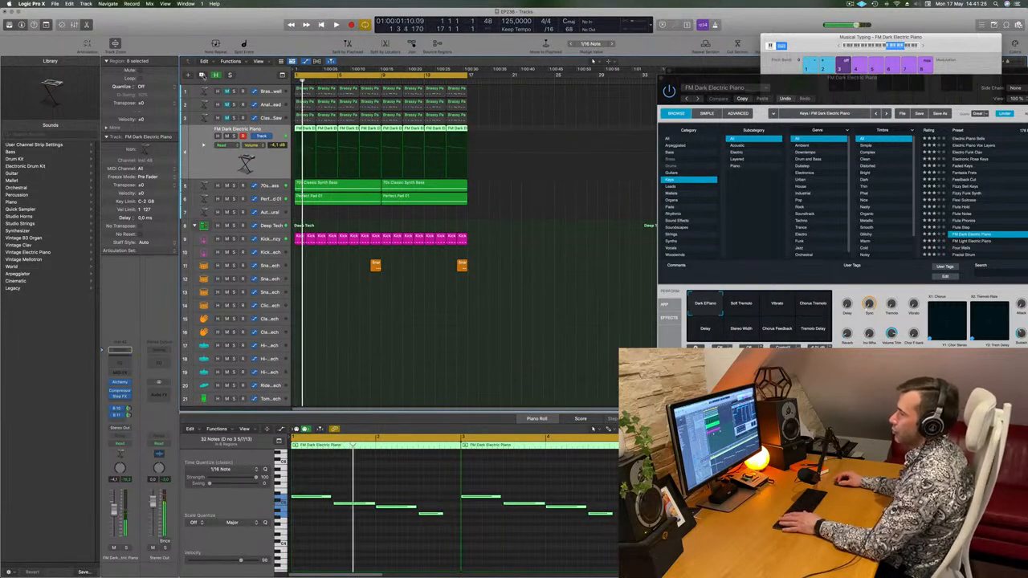
# Step: Duplicate the FM Dark Electric Piano track with its settings, mute the original and copy its first region onto the duplicate
pyautogui.press('super+d')
pyautogui.click(227, 131)
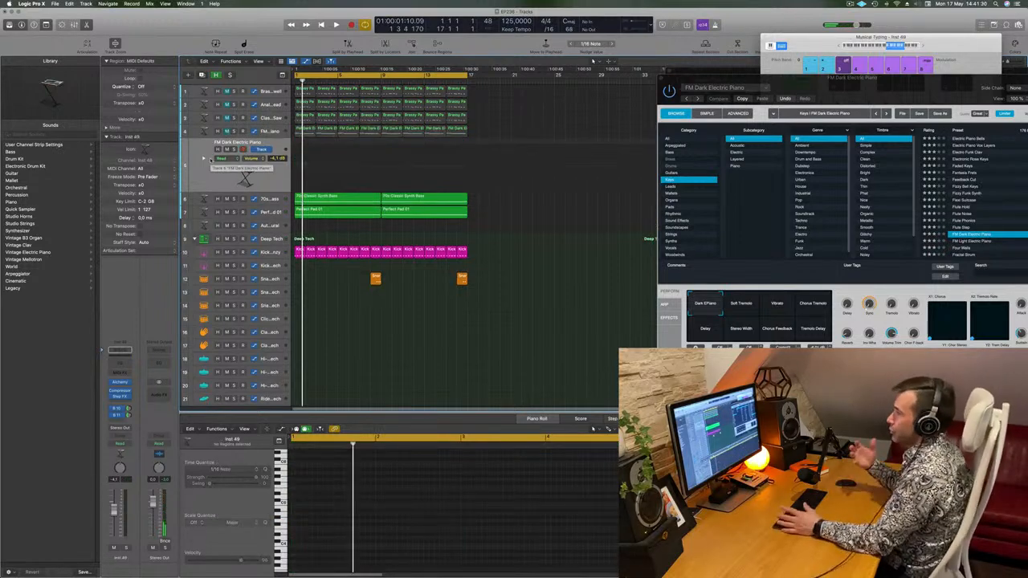
pyautogui.press('space')
pyautogui.moveTo(305, 129); pyautogui.dragTo(305, 150)
pyautogui.press('space')
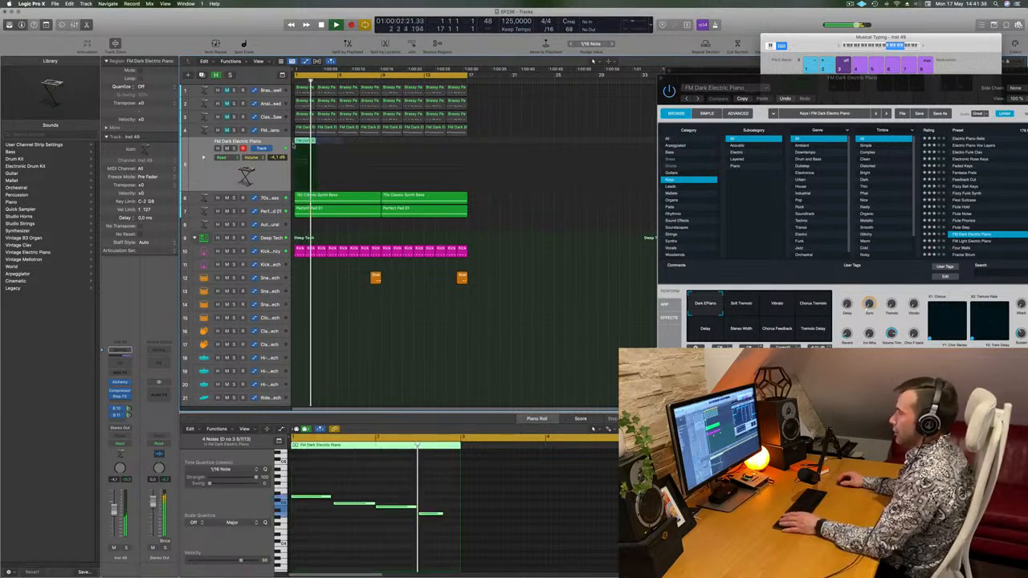
# Step: Shorten the copied region's four notes to brief stabs and duplicate them three sixteenths later, playing the result
pyautogui.moveTo(314, 480)
pyautogui.mouseDown()
pyautogui.moveTo(421, 523)
pyautogui.moveTo(405, 503)
pyautogui.moveTo(310, 489)
pyautogui.mouseUp()
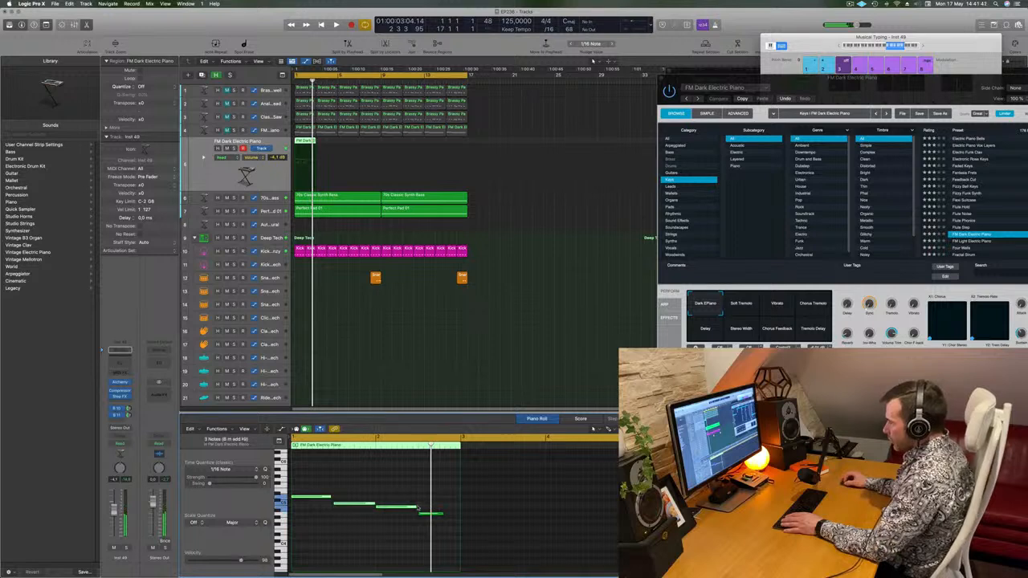
pyautogui.moveTo(416, 505); pyautogui.dragTo(392, 509)
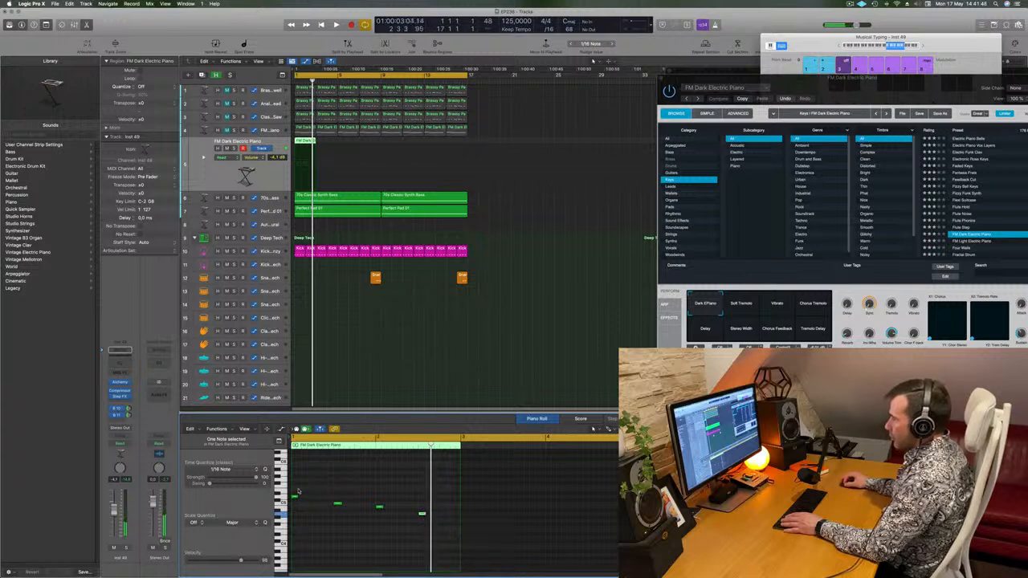
pyautogui.moveTo(296, 489); pyautogui.dragTo(447, 540)
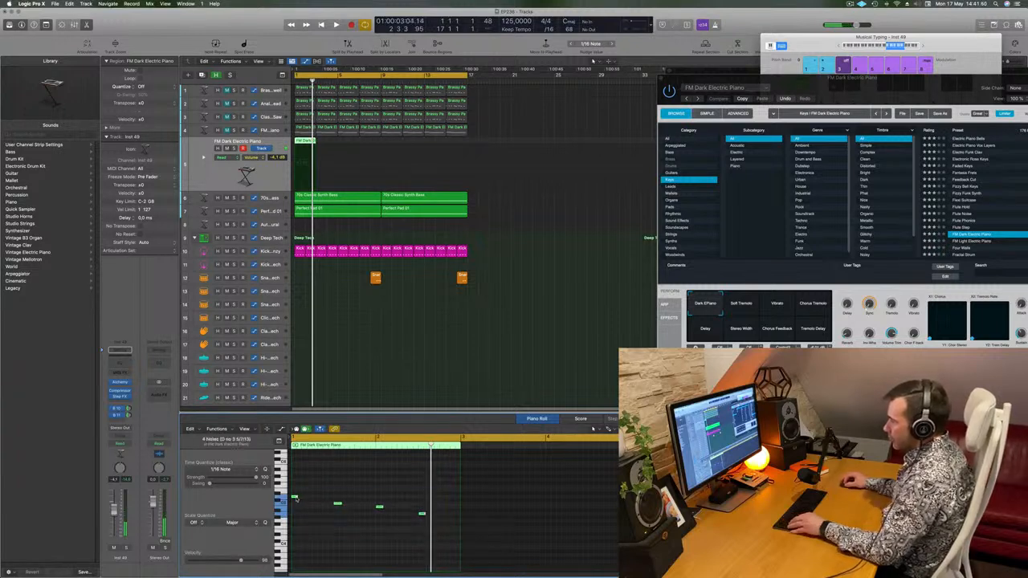
pyautogui.moveTo(302, 499); pyautogui.dragTo(317, 504)
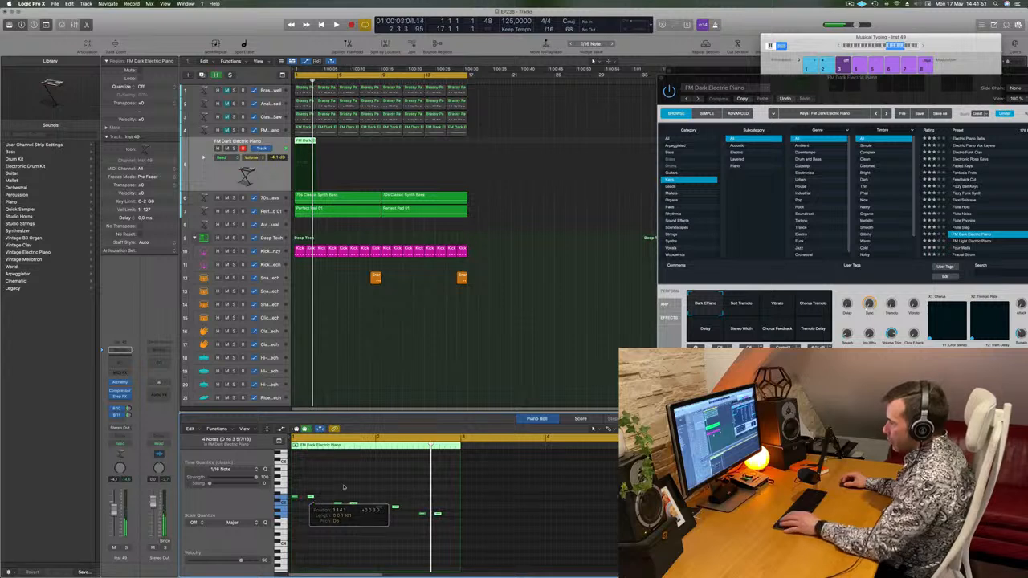
pyautogui.press('space')
pyautogui.hscroll(-2, 346, 487)
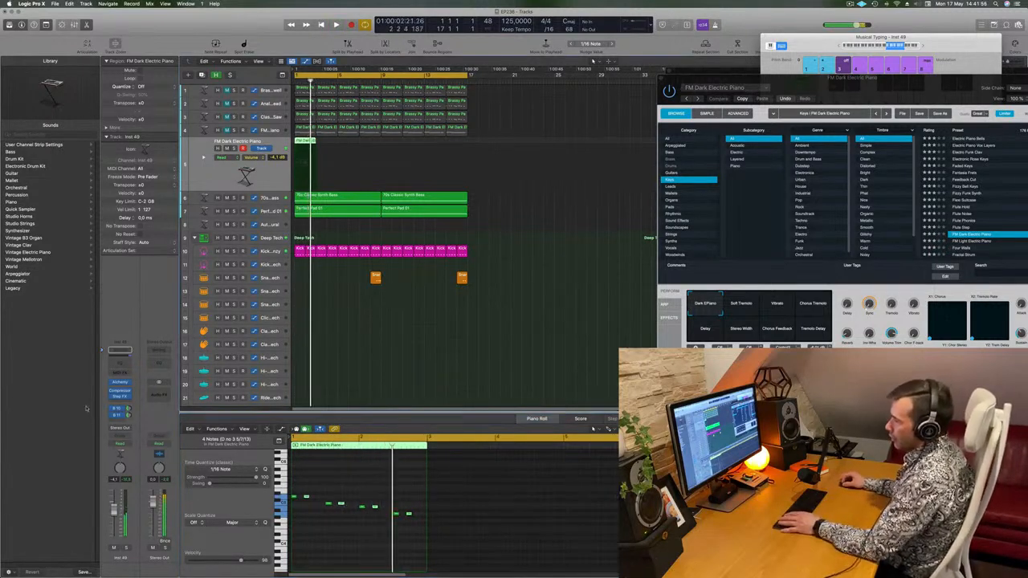
# Step: Open Alchemy on the duplicate track, place its window beside the regions and load the Hammered Mallets preset
pyautogui.click(118, 388)
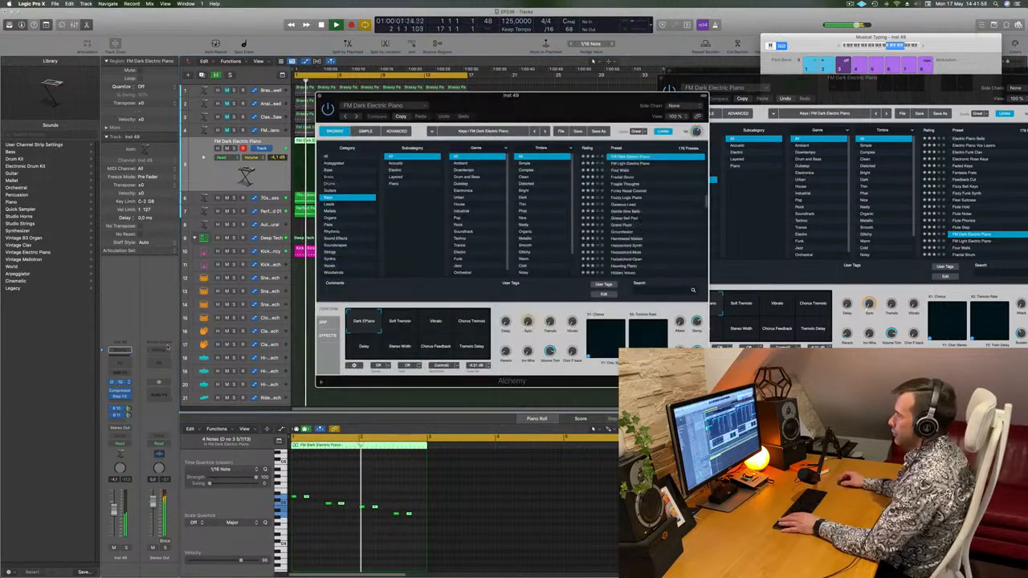
pyautogui.moveTo(515, 103); pyautogui.dragTo(499, 115)
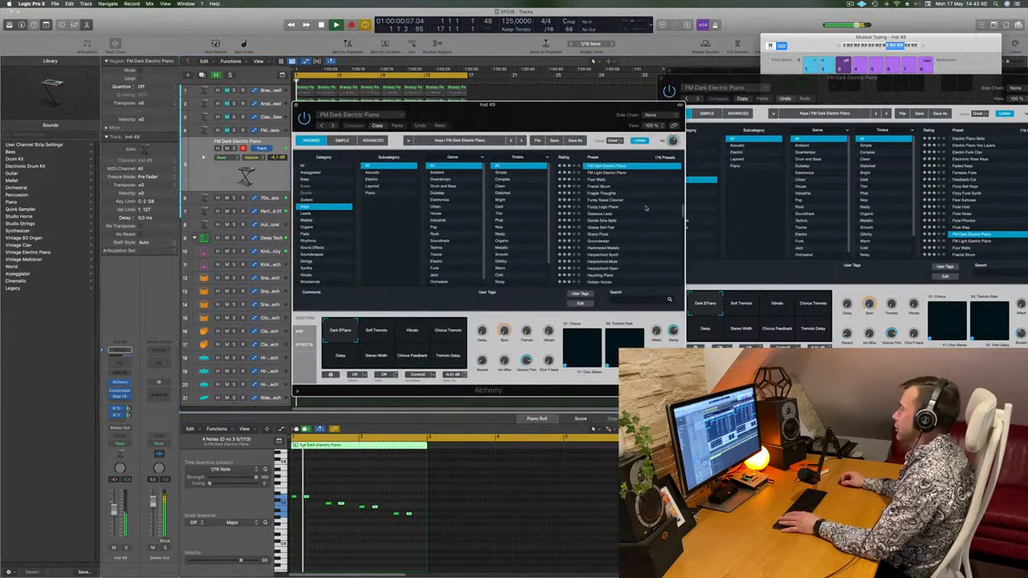
pyautogui.scroll(-1, 645, 208)
pyautogui.moveTo(589, 111); pyautogui.dragTo(685, 93)
pyautogui.press('space')
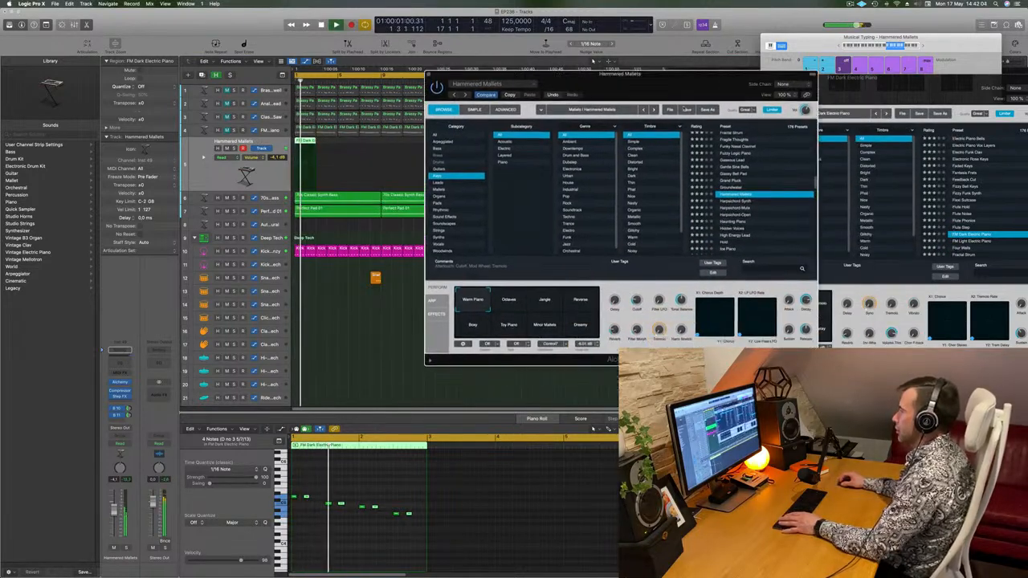
# Step: Audition the Haunting Piano, High Energy Lead and Ice Piano presets, lowering the track's volume to -14.4 dB
pyautogui.click(734, 223)
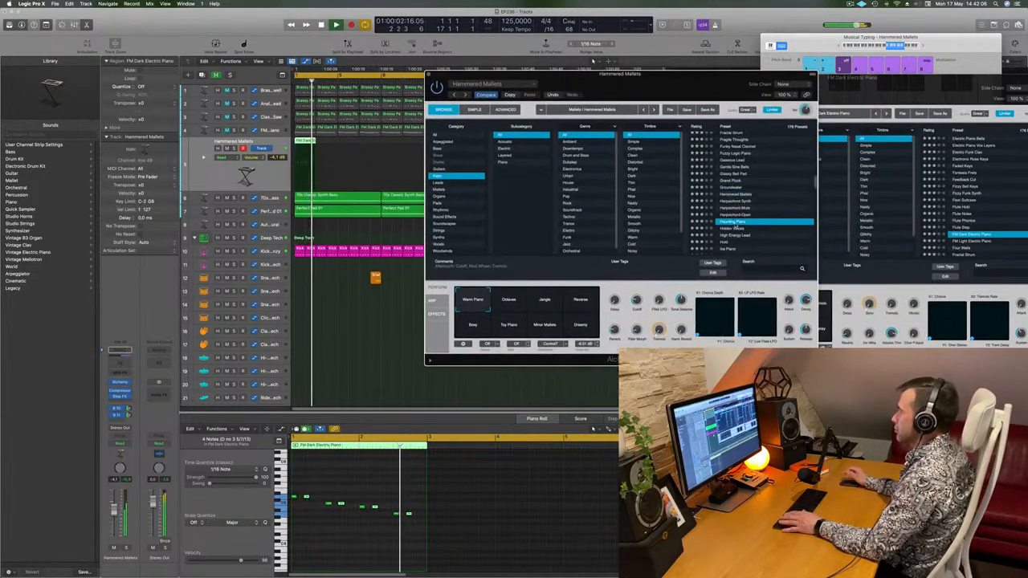
pyautogui.scroll(-2, 765, 211)
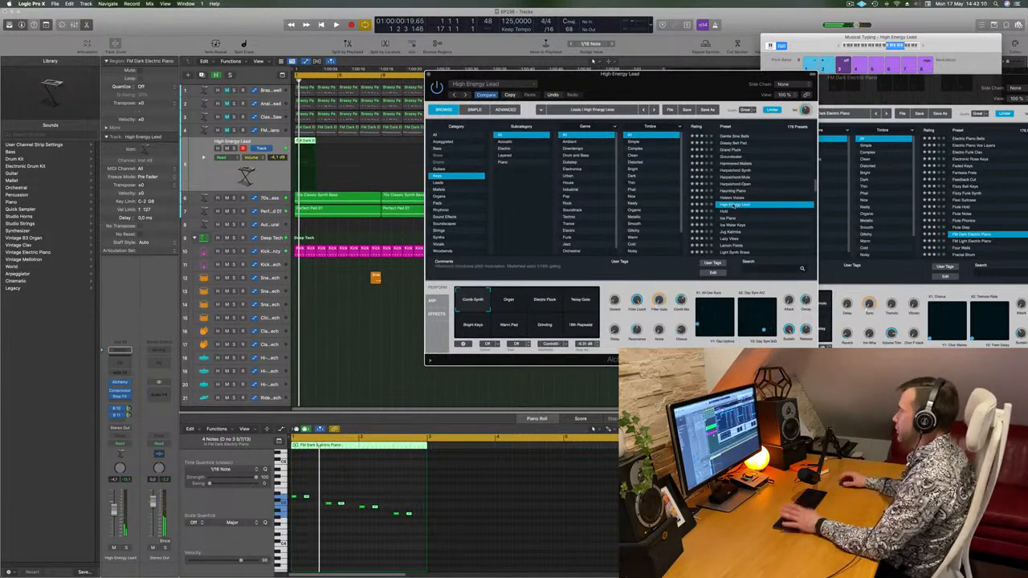
pyautogui.press('space')
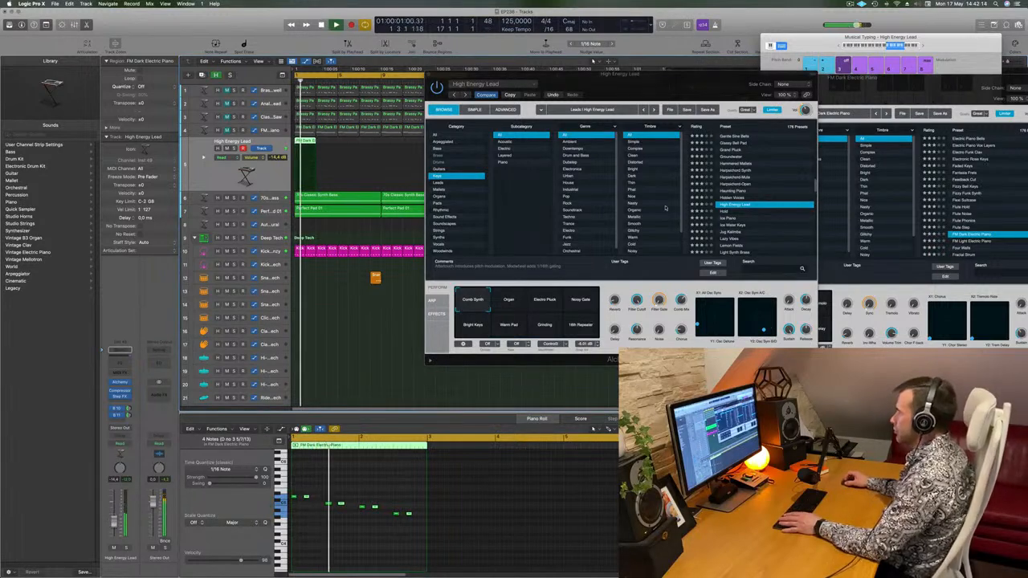
pyautogui.click(721, 218)
pyautogui.scroll(-1, 765, 204)
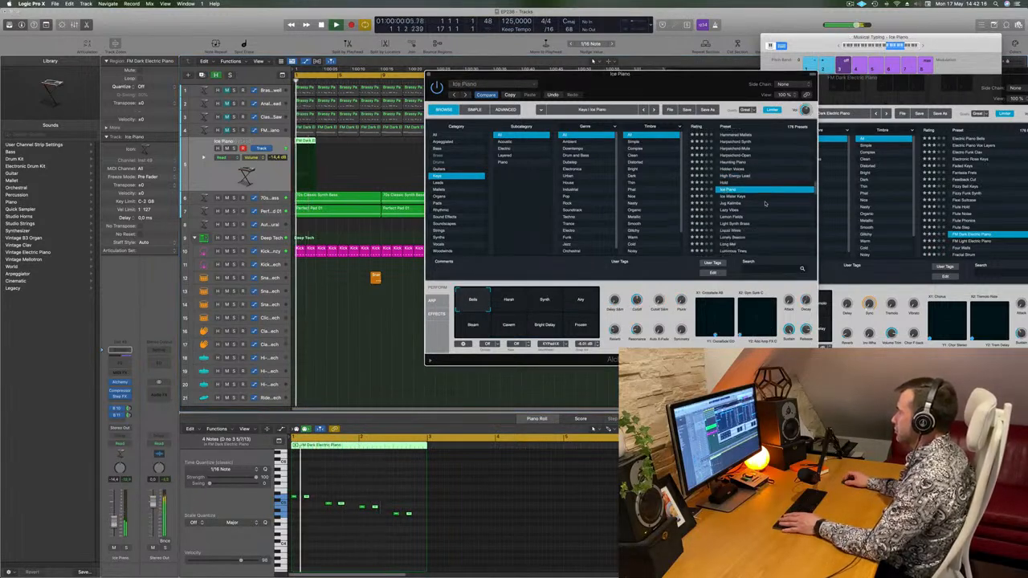
# Step: Audition the Jug Kalimba, Lemon Fields and Lonely Beacon presets, raising the track's volume to -7.8 dB
pyautogui.click(738, 204)
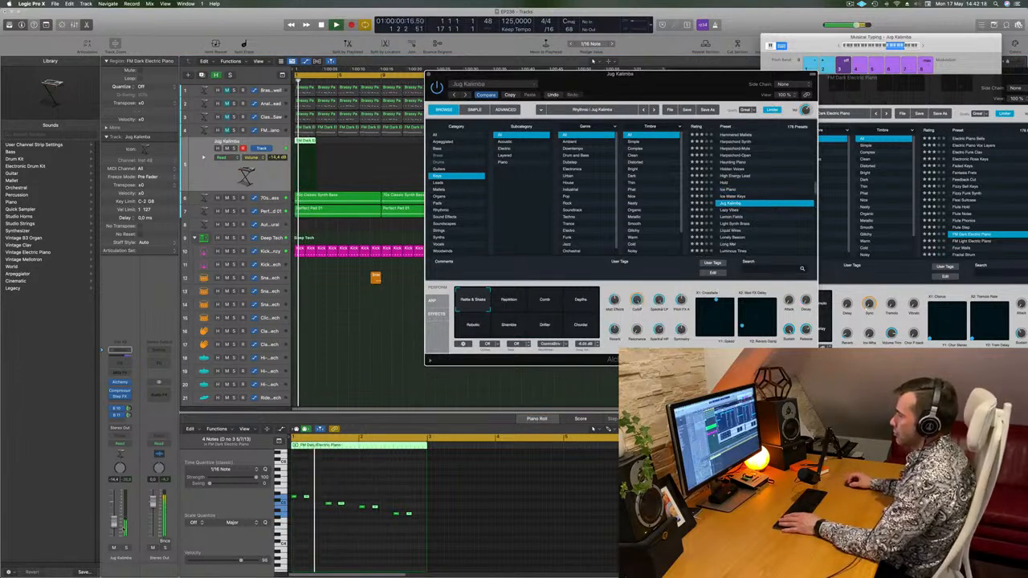
pyautogui.scroll(-1, 764, 230)
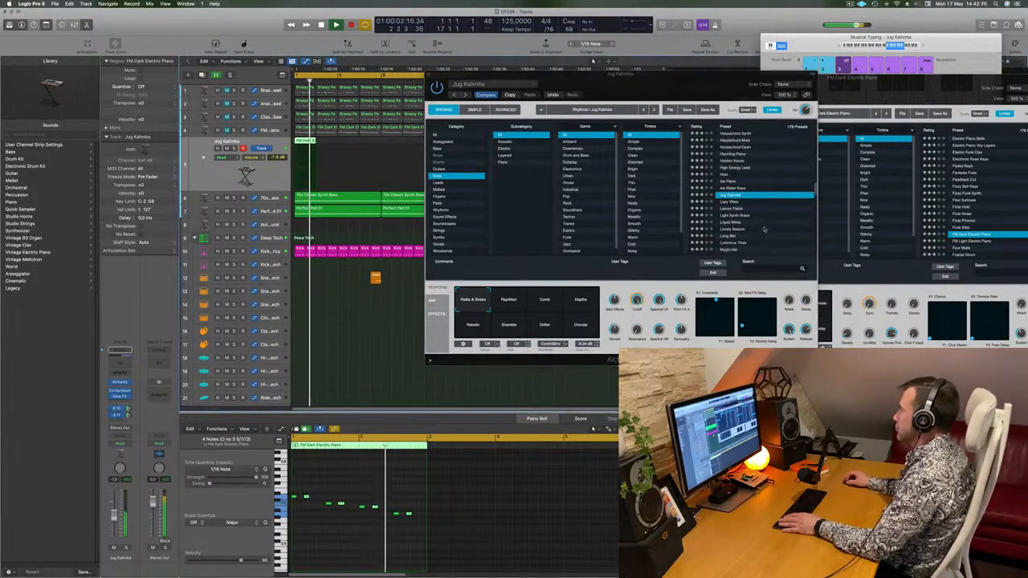
pyautogui.click(736, 209)
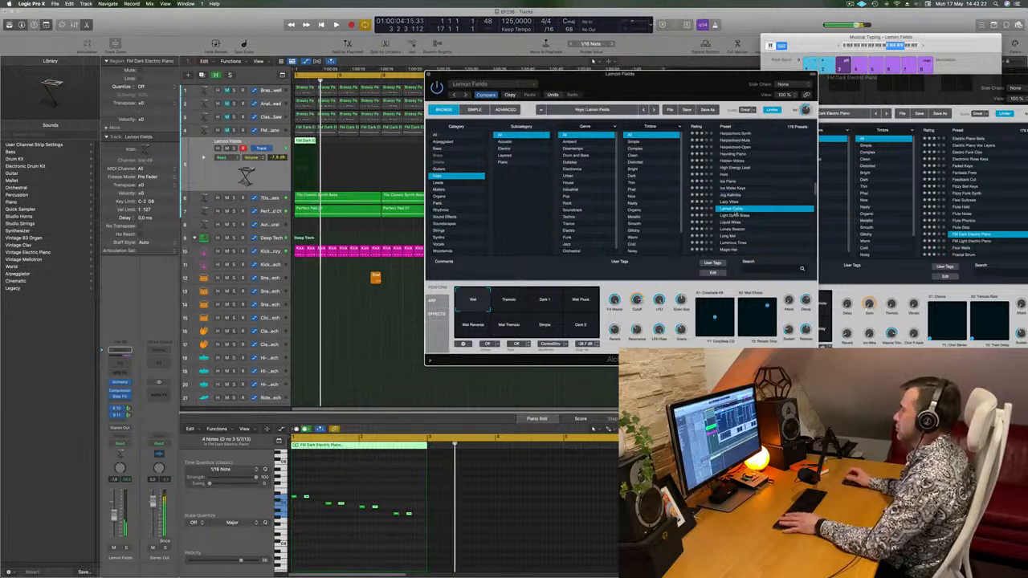
pyautogui.scroll(-2, 741, 214)
pyautogui.click(744, 213)
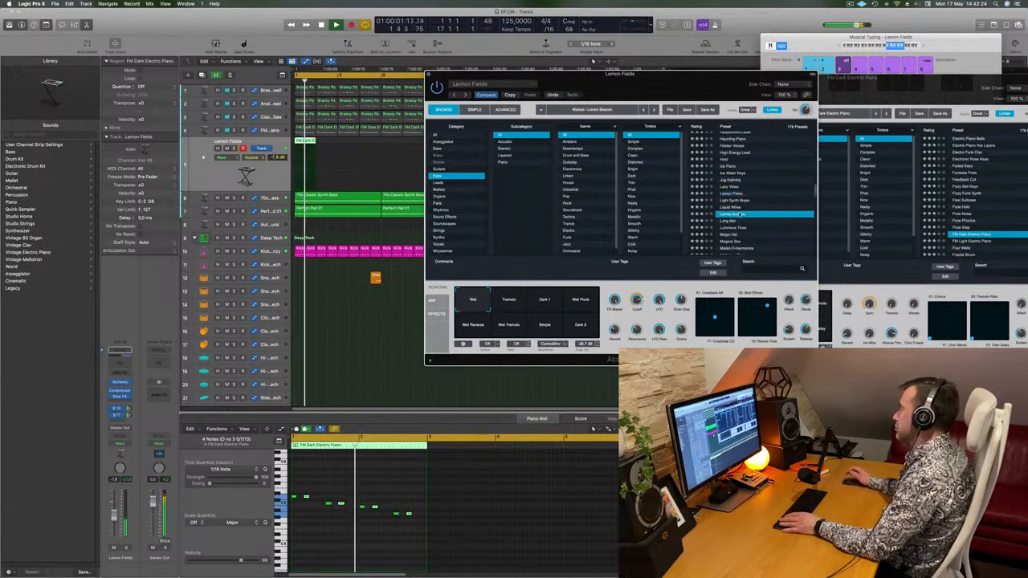
pyautogui.scroll(-2, 753, 212)
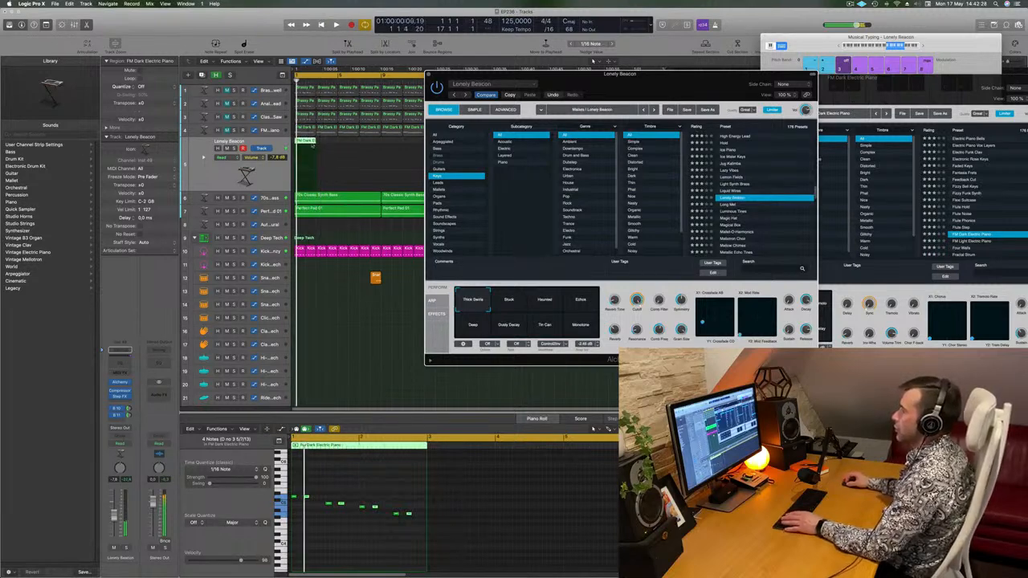
# Step: Repeat the edited stab region across the whole loop and audition the Magic Hat preset in Alchemy
pyautogui.moveTo(572, 83); pyautogui.dragTo(552, 117)
pyautogui.scroll(-2, 751, 258)
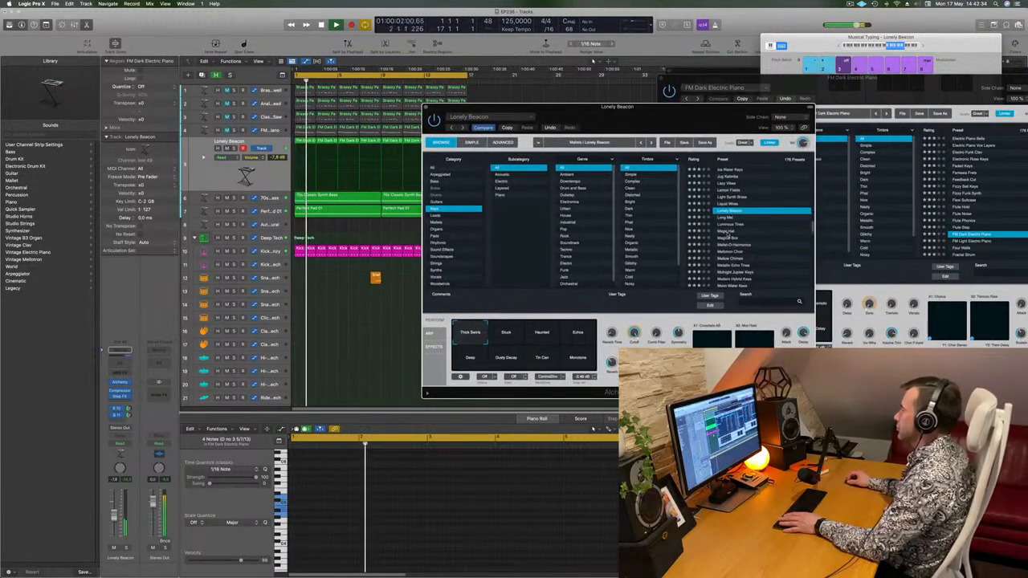
pyautogui.click(726, 231)
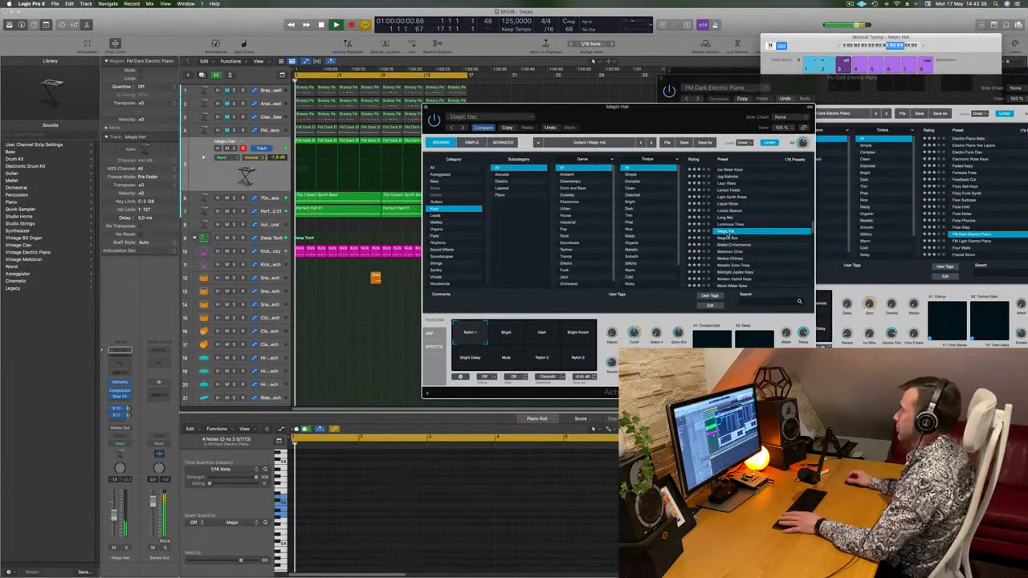
pyautogui.scroll(-2, 767, 231)
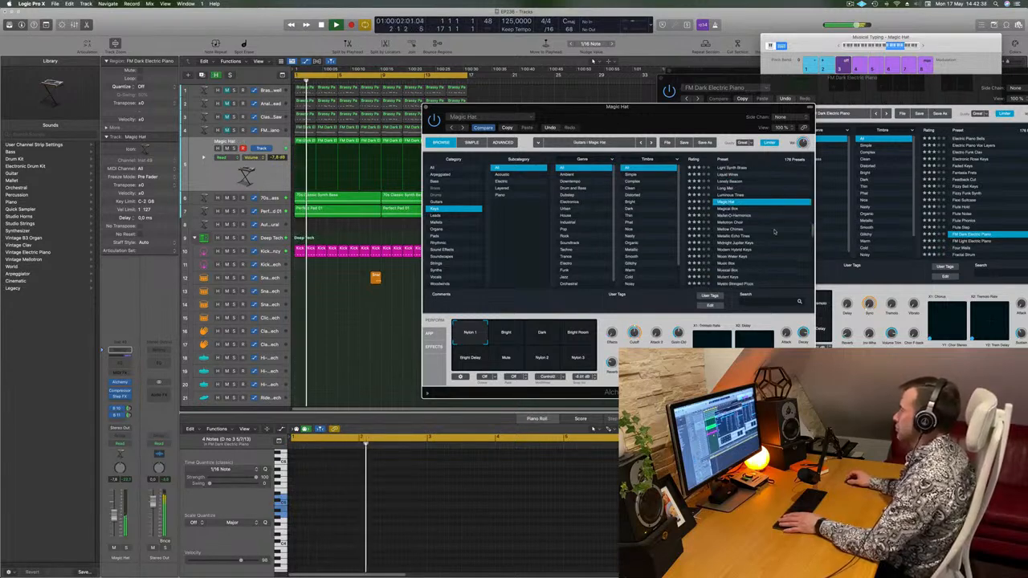
# Step: Compare Magic Hat's Bright, Dark, Bright Room, Nylon 3 and Bright Delay performance snapshots during playback
pyautogui.click(507, 335)
pyautogui.click(541, 338)
pyautogui.click(578, 336)
pyautogui.click(577, 358)
pyautogui.click(471, 360)
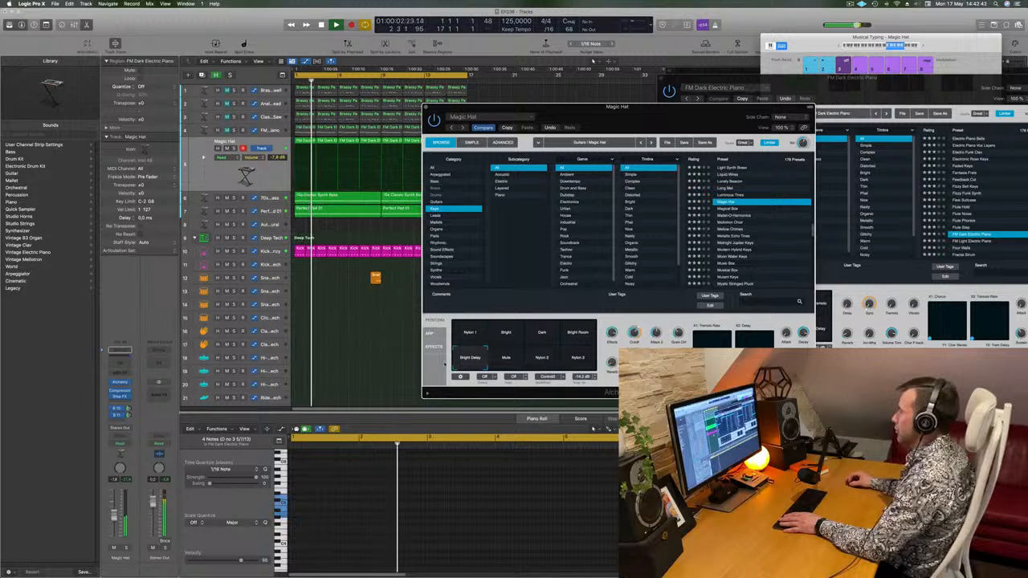
# Step: Try the Magical Box preset, load Mallet-O-Harmonics instead and move the Alchemy window clear of the arrangement
pyautogui.click(727, 211)
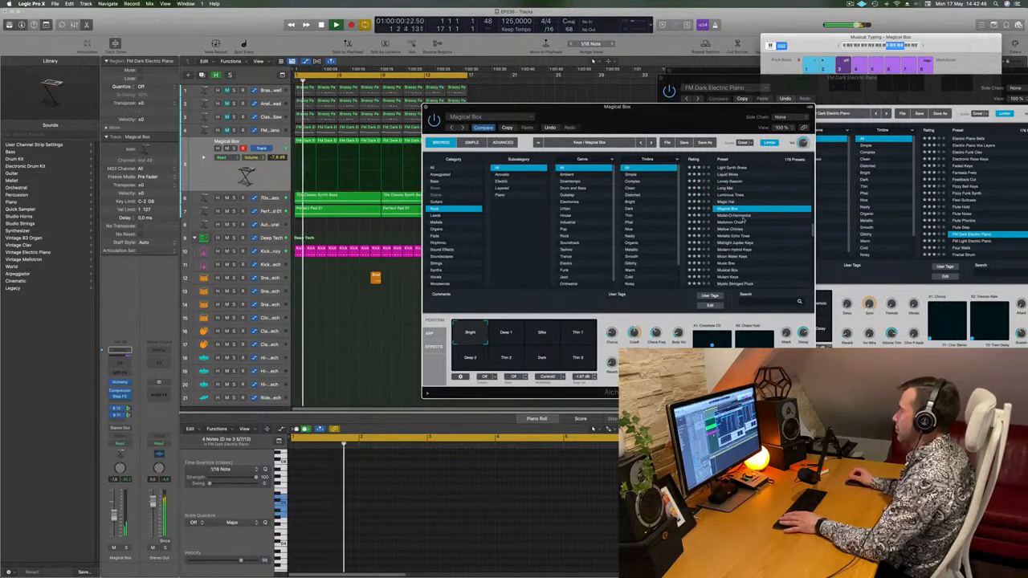
pyautogui.click(744, 215)
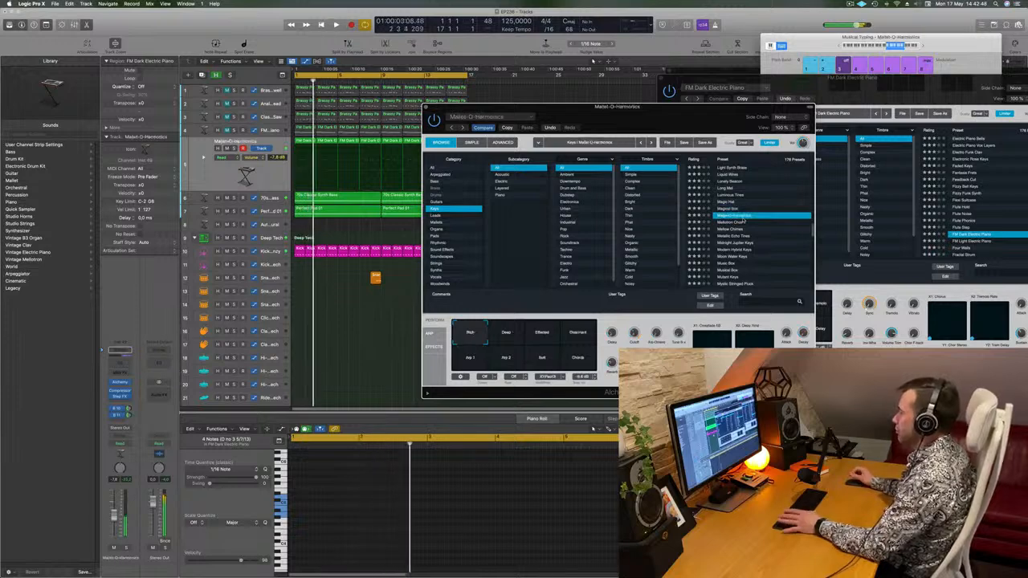
pyautogui.moveTo(667, 121); pyautogui.dragTo(690, 116)
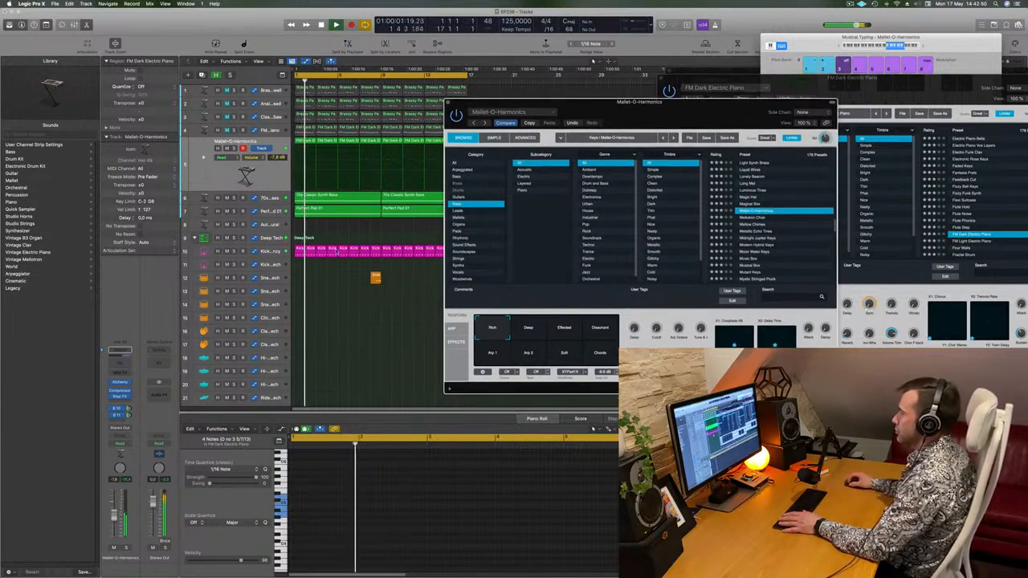
pyautogui.moveTo(611, 120); pyautogui.dragTo(765, 76)
# Step: Select all eight regions on the Mallet-O-Harmonics track and lower all their notes by one octave
pyautogui.moveTo(474, 143); pyautogui.dragTo(307, 146)
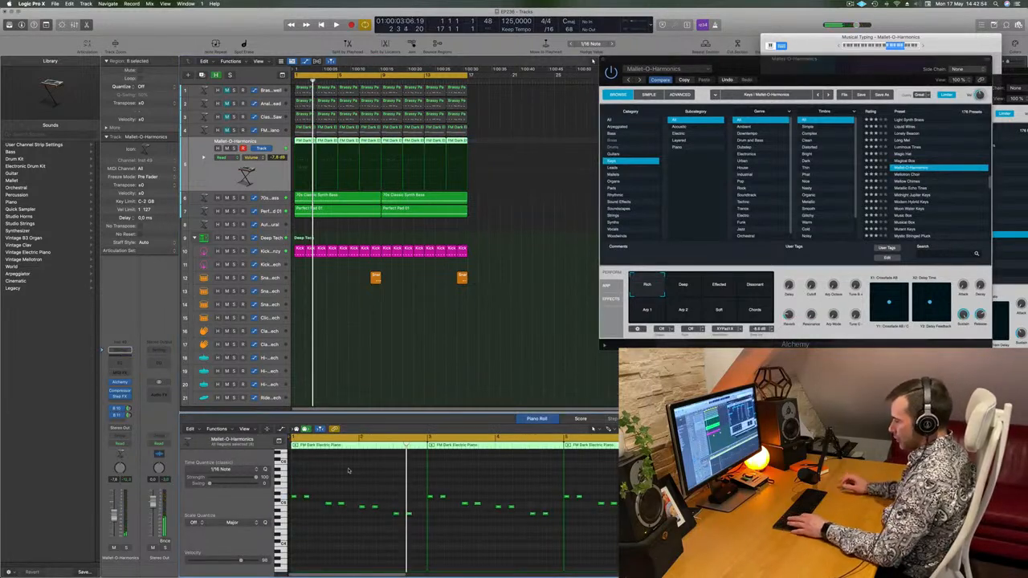
pyautogui.scroll(3, 349, 470)
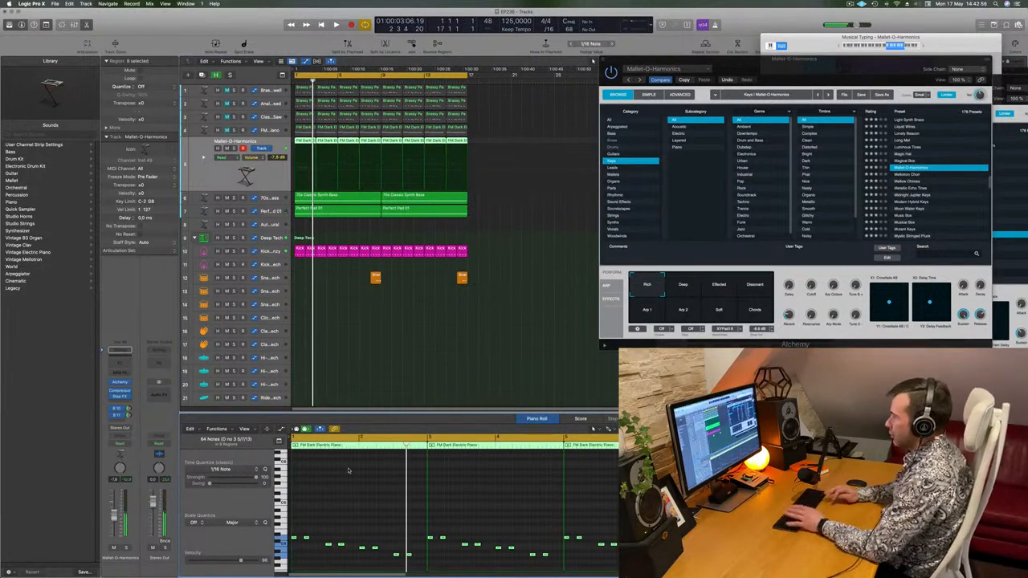
# Step: Audition the Effected, Dissonant and Arp 2 snapshots of Mallet-O-Harmonics, settling on a blend between Deep and Effected
pyautogui.moveTo(838, 71); pyautogui.dragTo(661, 124)
pyautogui.click(540, 338)
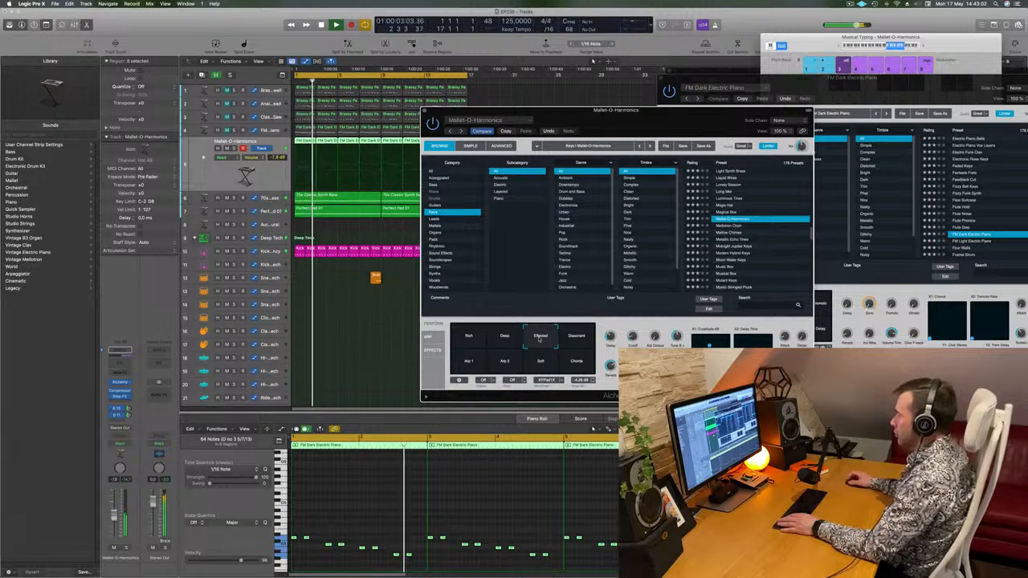
pyautogui.click(580, 339)
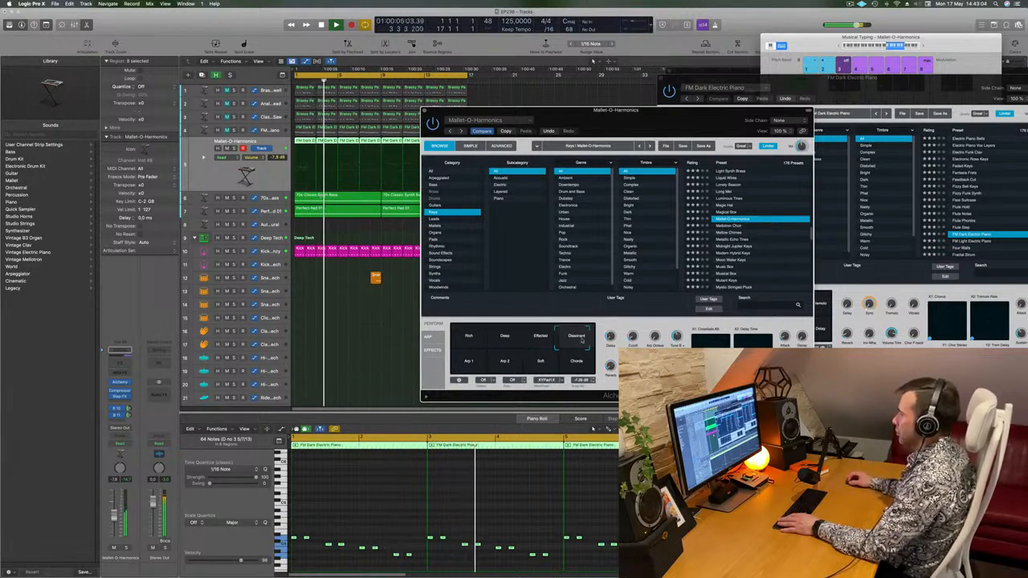
pyautogui.click(516, 360)
pyautogui.click(526, 338)
pyautogui.moveTo(526, 338); pyautogui.dragTo(491, 335)
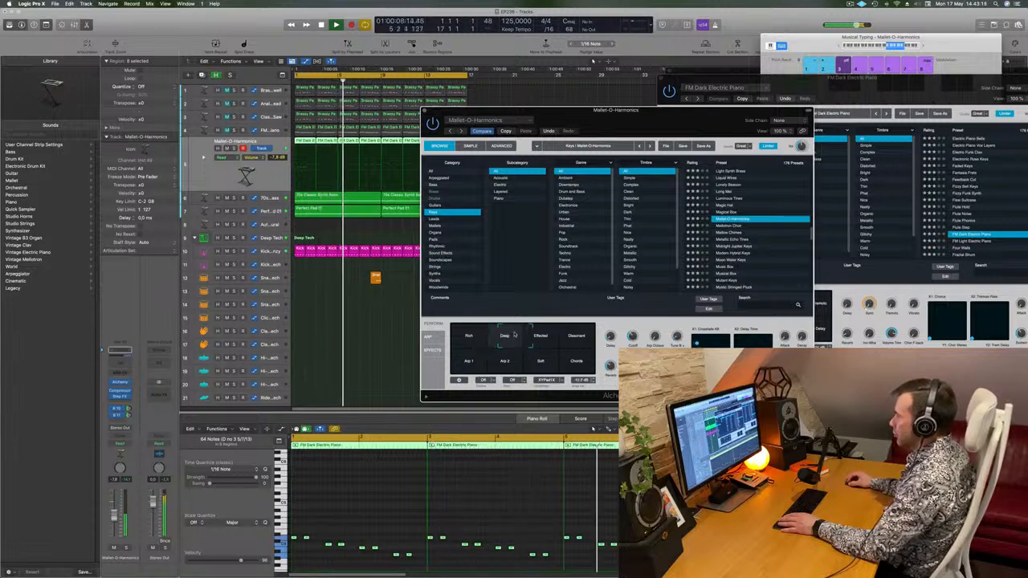
pyautogui.moveTo(504, 335); pyautogui.dragTo(523, 332)
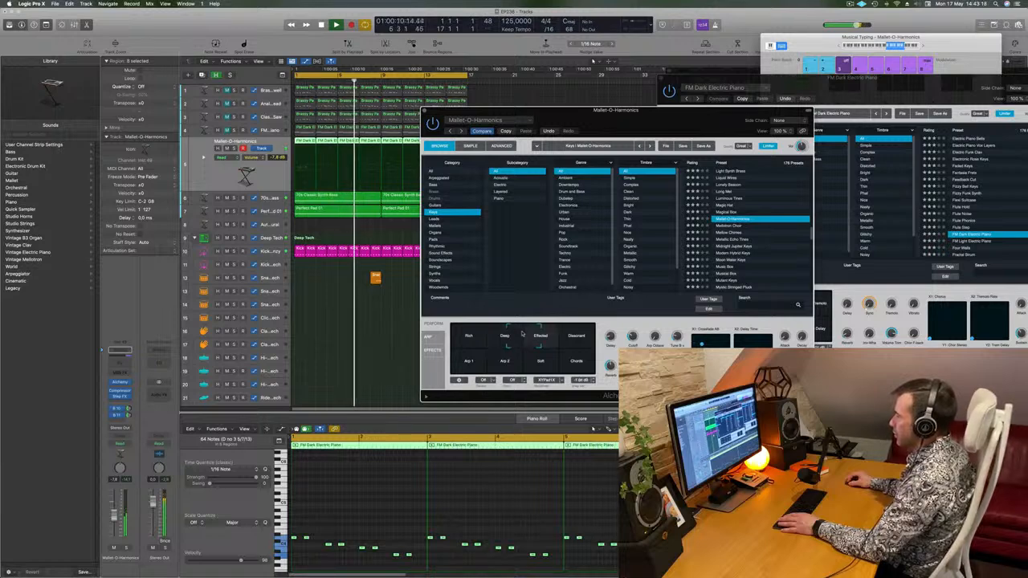
# Step: Move the Alchemy window clear of the arrangement and raise the track's volume to about -5.7 dB during playback from the start
pyautogui.moveTo(697, 110); pyautogui.dragTo(816, 48)
pyautogui.press('Return')
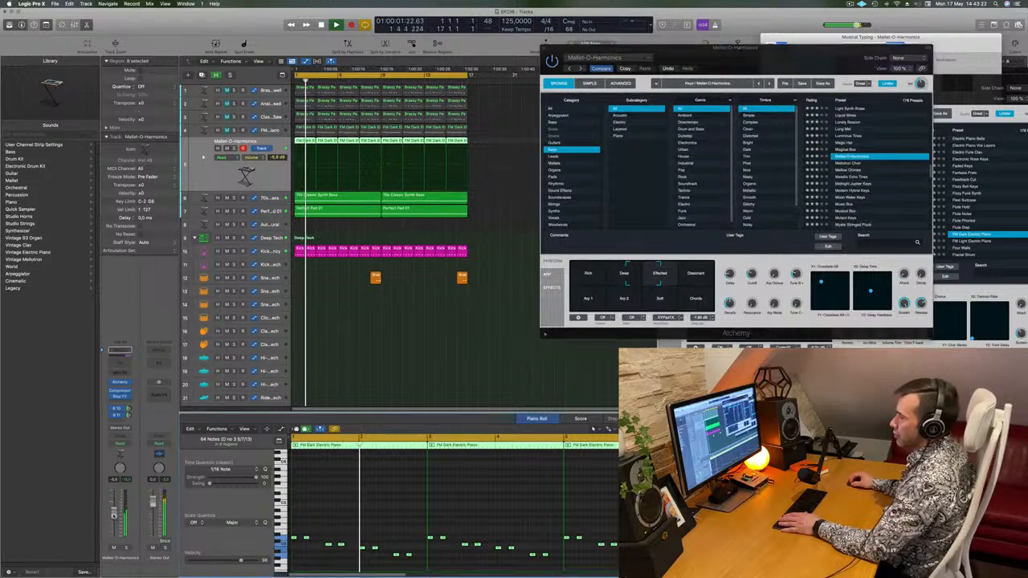
pyautogui.click(487, 372)
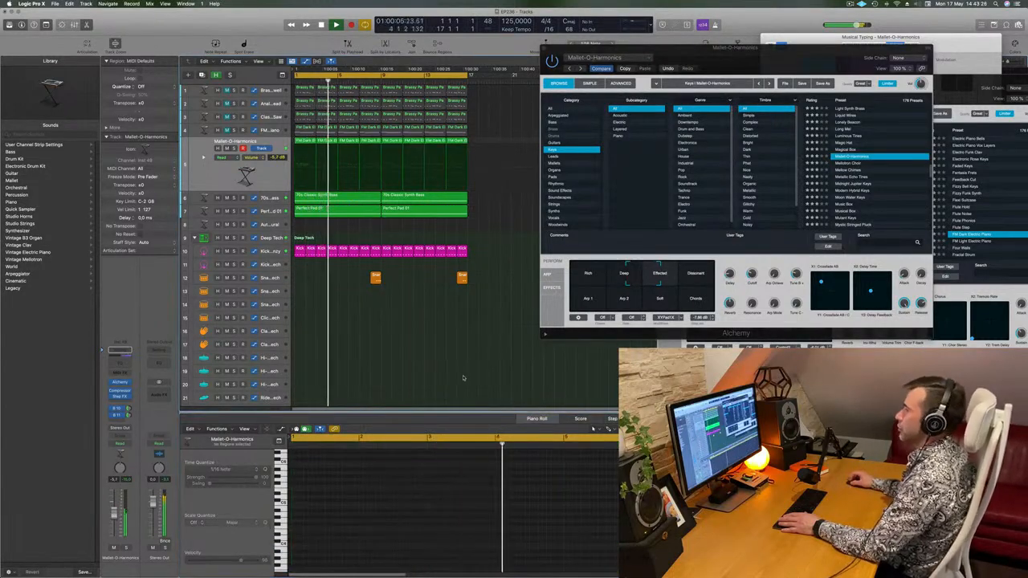
# Step: Duplicate the Mallet-O-Harmonics track and copy the first FM Dark Electric Piano region from its original track onto the duplicate
pyautogui.click(208, 178)
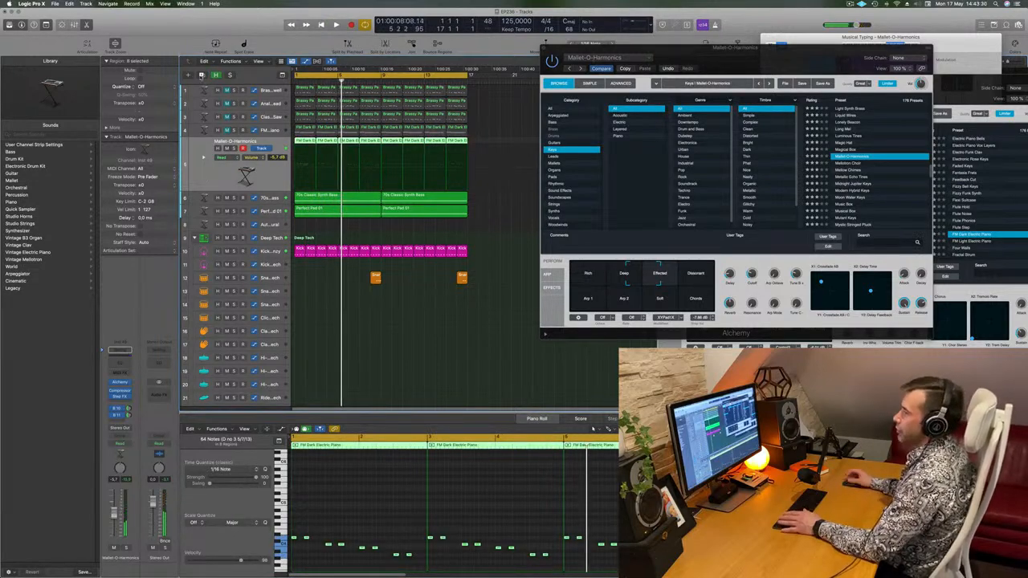
pyautogui.click(202, 75)
pyautogui.moveTo(304, 131); pyautogui.dragTo(302, 172)
pyautogui.scroll(3, 358, 557)
pyautogui.moveTo(496, 527); pyautogui.dragTo(385, 536)
pyautogui.moveTo(458, 513); pyautogui.dragTo(448, 508)
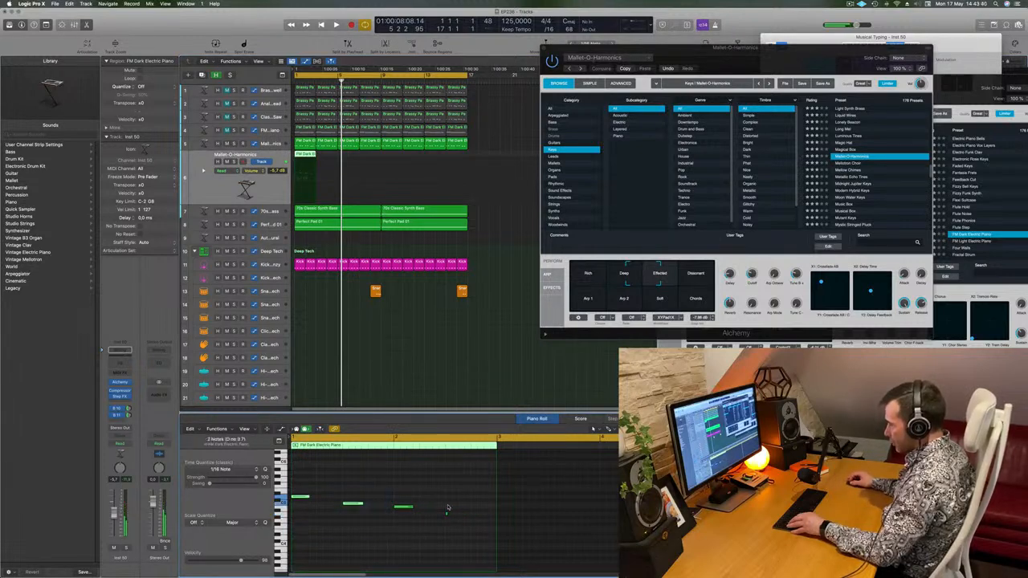
pyautogui.press('super+z')
# Step: Shorten the four sustained notes of the copied region to brief stabs, trimming the last note separately from the other three
pyautogui.click(474, 520)
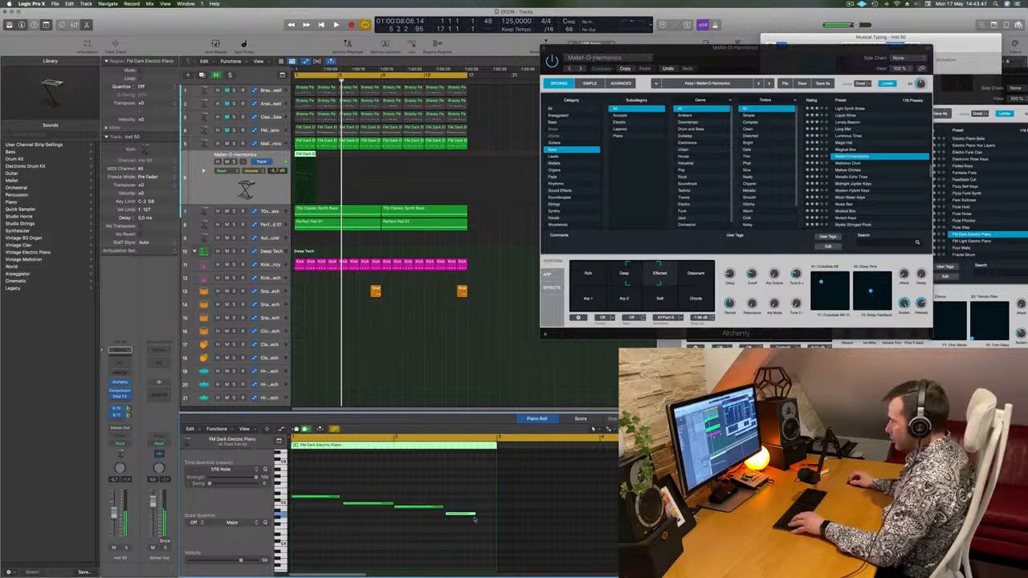
pyautogui.moveTo(474, 514); pyautogui.dragTo(326, 486)
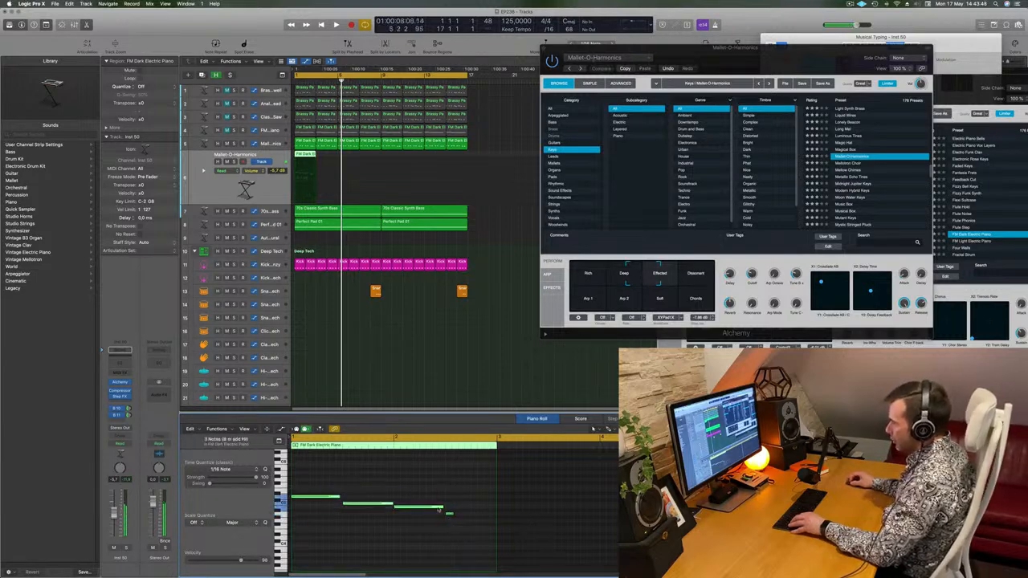
pyautogui.moveTo(441, 508); pyautogui.dragTo(399, 508)
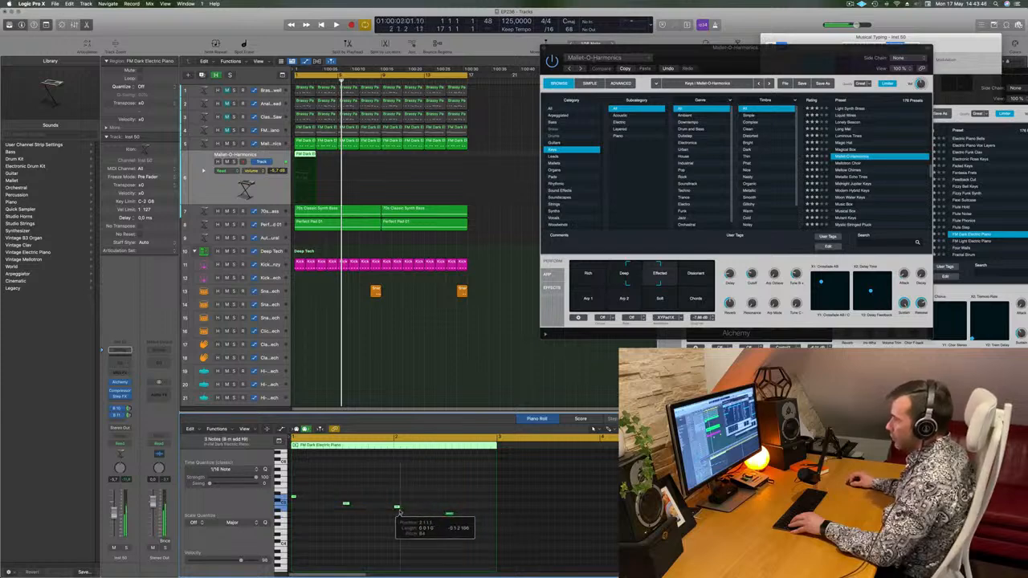
# Step: Pull the second, third and fourth notes toward the region's start to form a tight descending run within the first beat
pyautogui.moveTo(335, 490); pyautogui.dragTo(530, 547)
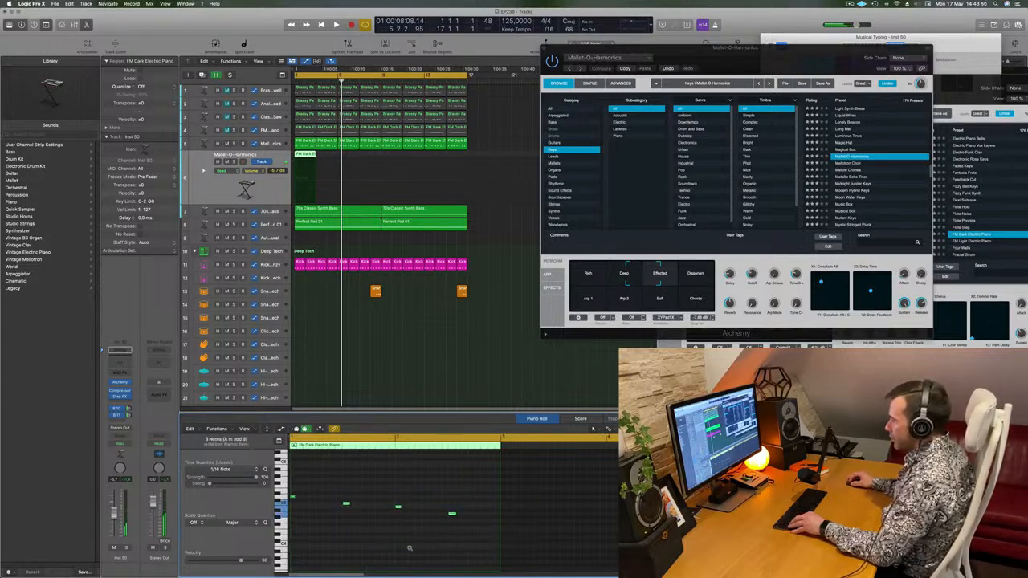
pyautogui.moveTo(388, 504); pyautogui.dragTo(308, 503)
pyautogui.moveTo(392, 494); pyautogui.dragTo(531, 536)
pyautogui.moveTo(399, 507); pyautogui.dragTo(322, 509)
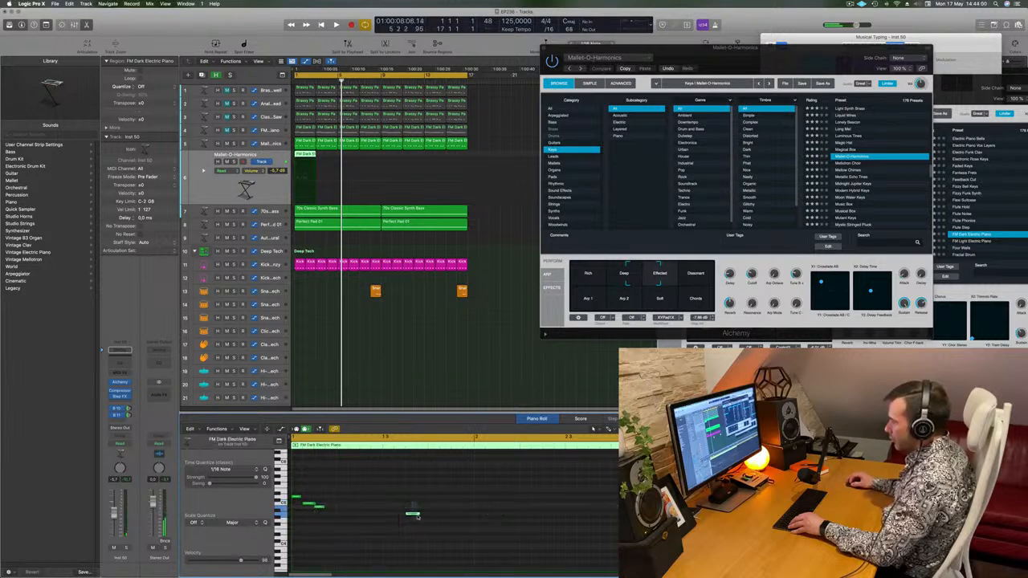
pyautogui.moveTo(417, 515); pyautogui.dragTo(335, 517)
pyautogui.click(335, 517)
pyautogui.press('super+Right')
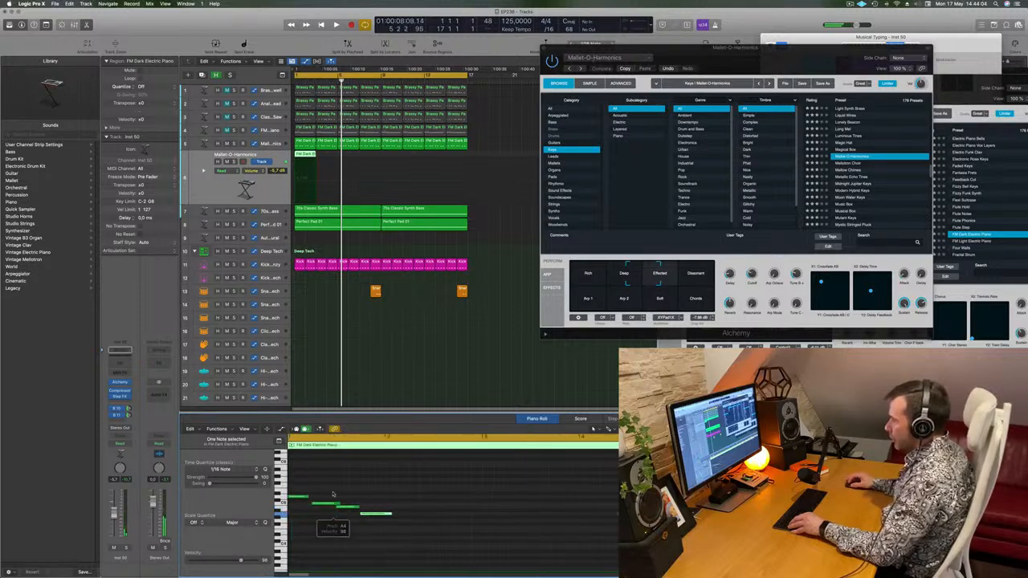
pyautogui.moveTo(303, 486); pyautogui.dragTo(387, 516)
pyautogui.press('super+Left')
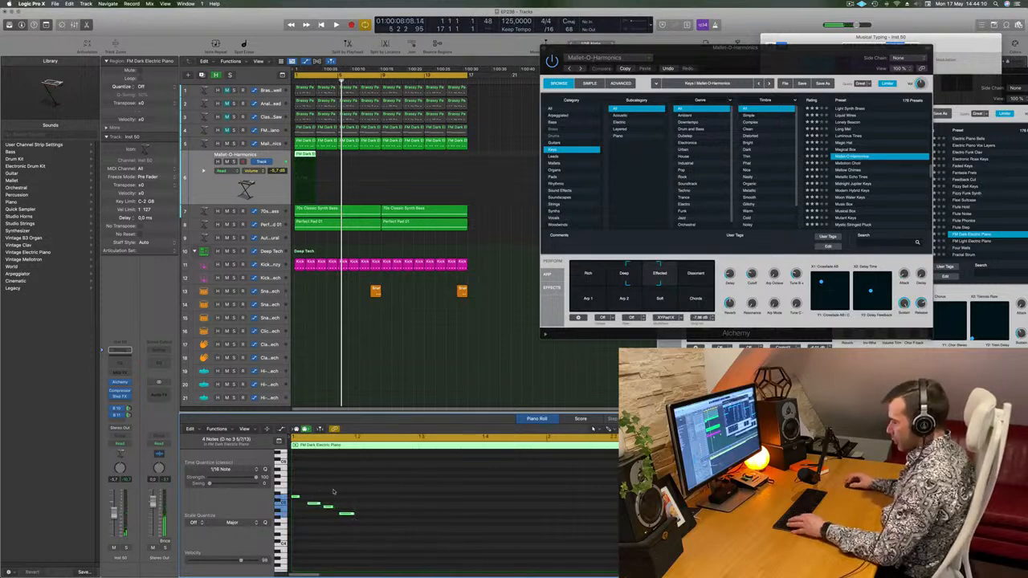
# Step: Copy the four-note run to beat 2, and copy the resulting eight notes to beats 3 and 4 of bar 1
pyautogui.moveTo(296, 488); pyautogui.dragTo(381, 539)
pyautogui.moveTo(297, 498); pyautogui.dragTo(360, 499)
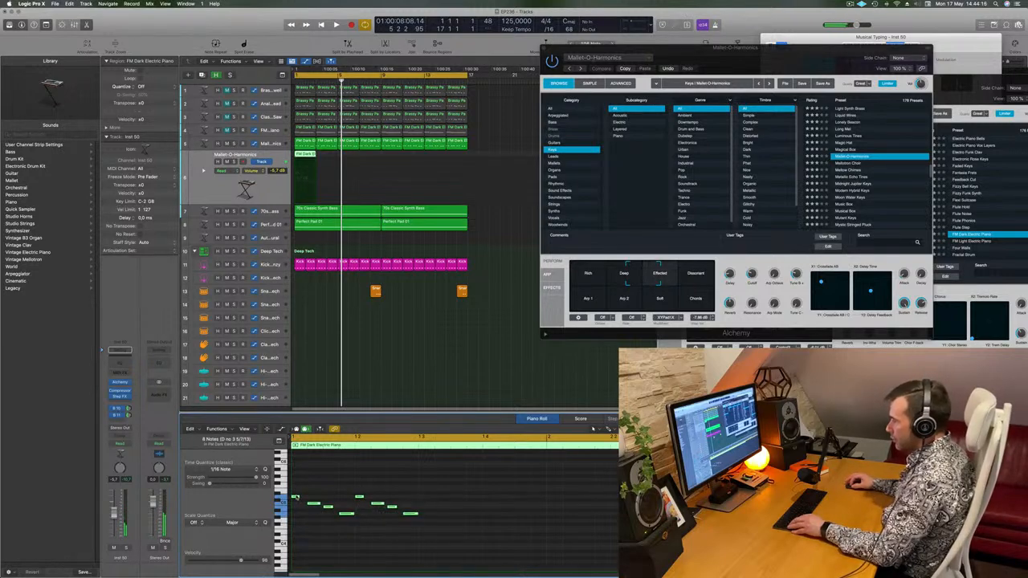
pyautogui.moveTo(294, 498); pyautogui.dragTo(423, 499)
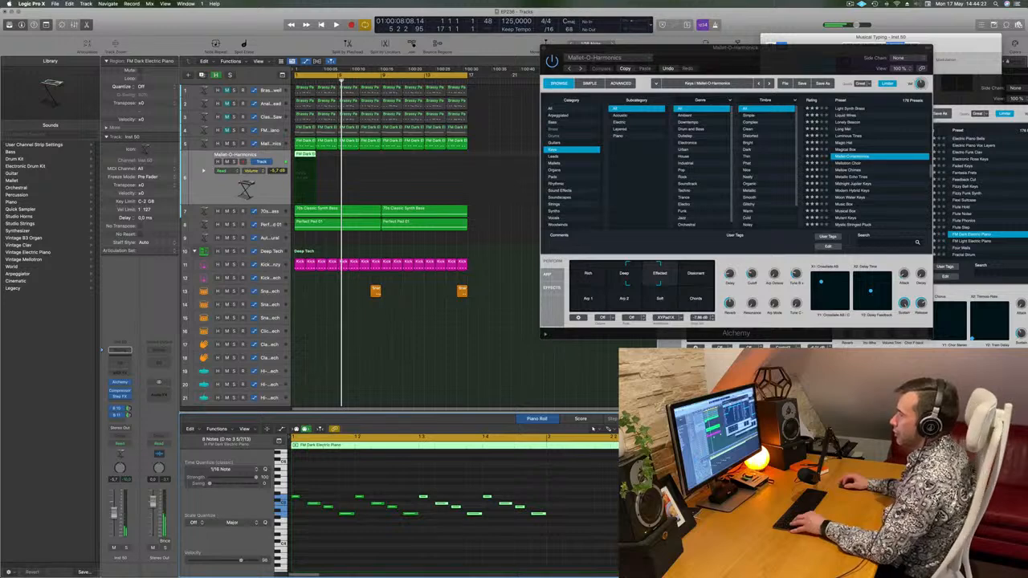
# Step: Split the region at bar 2, delete the leftover part and repeat the one-bar region across the 16-bar loop
pyautogui.keyDown('super'); pyautogui.click(305, 161); pyautogui.keyUp('super')
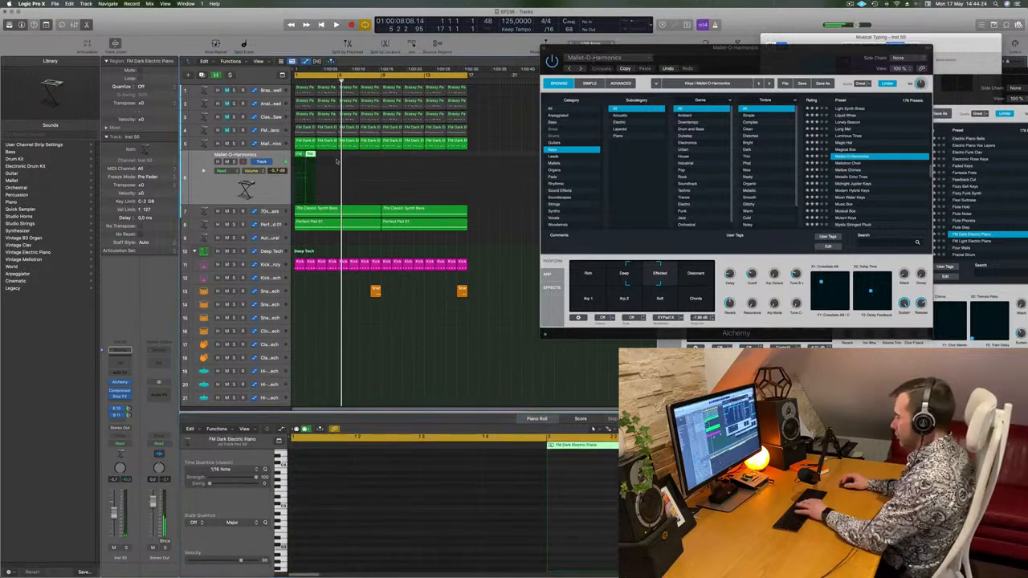
pyautogui.press('Delete')
pyautogui.click(301, 156)
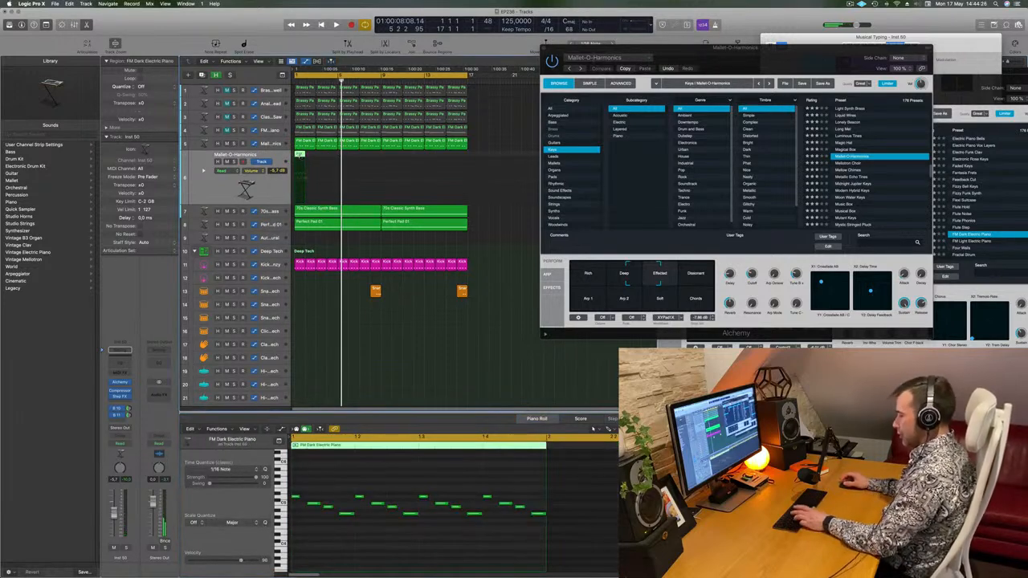
pyautogui.press('super+r')
pyautogui.press('super+r')
pyautogui.press('super+r')
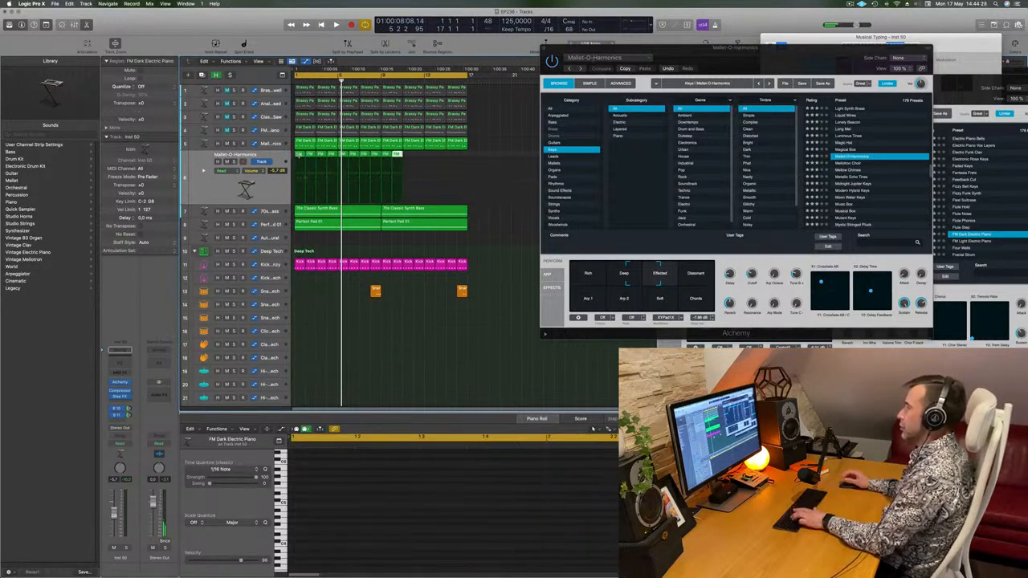
pyautogui.click(213, 191)
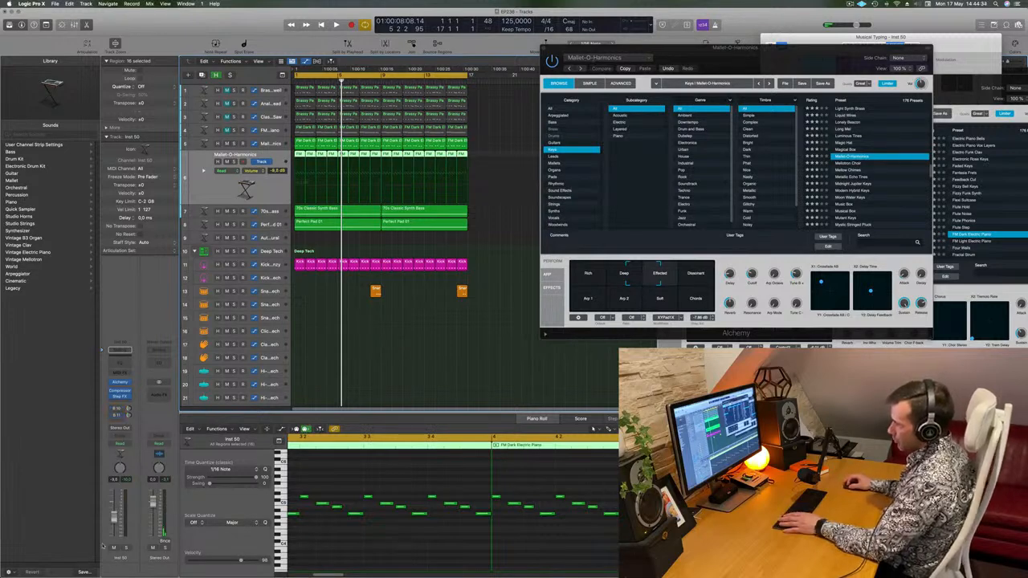
# Step: Play the loop from the start and lower the duplicate track's volume to about -11.6 dB
pyautogui.press('Return')
pyautogui.press('r')
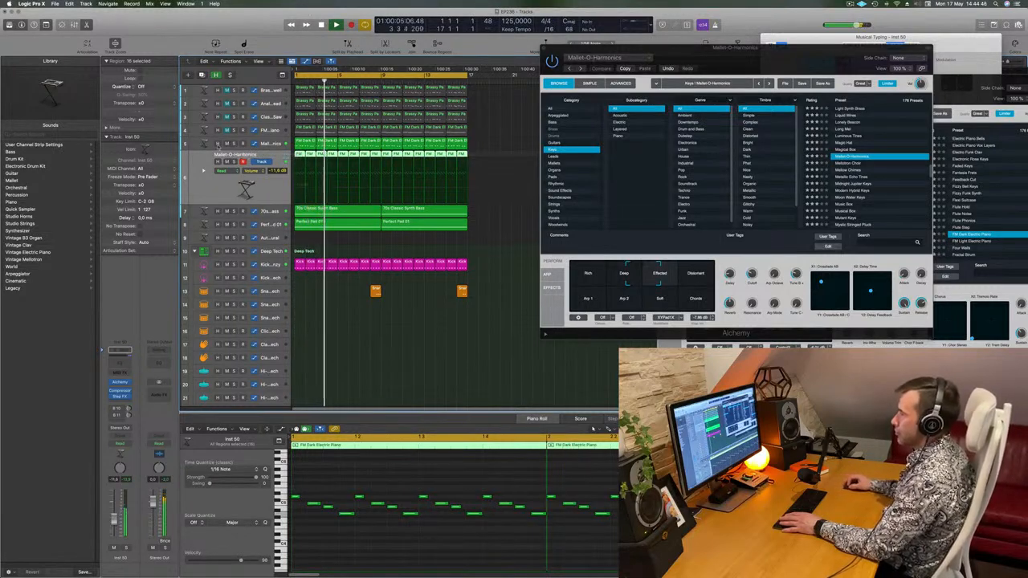
pyautogui.press('space')
pyautogui.press('space')
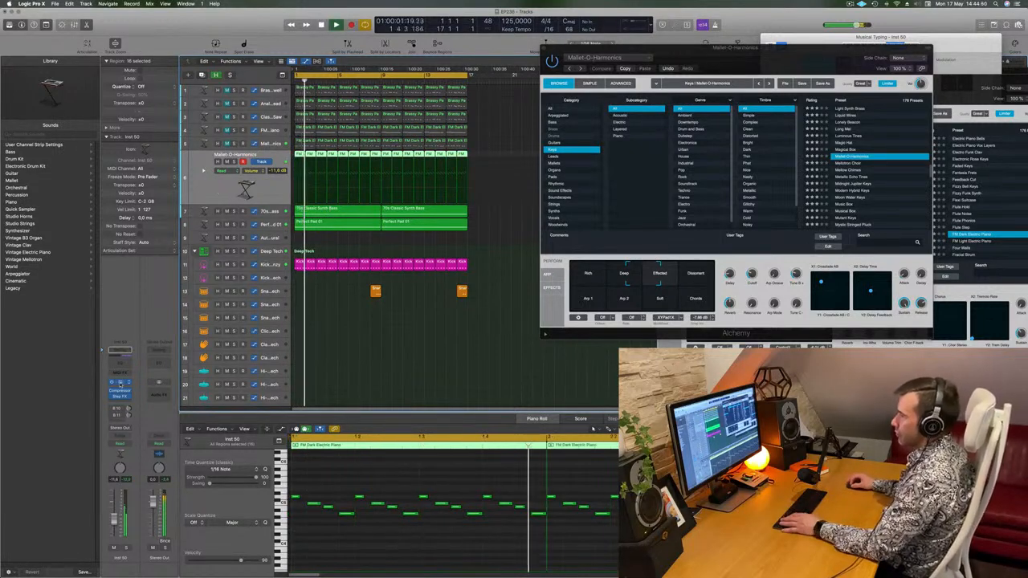
# Step: Open the duplicate track's Alchemy, reposition its window and try the Naive Bells V and Oil Can Keys presets
pyautogui.click(121, 384)
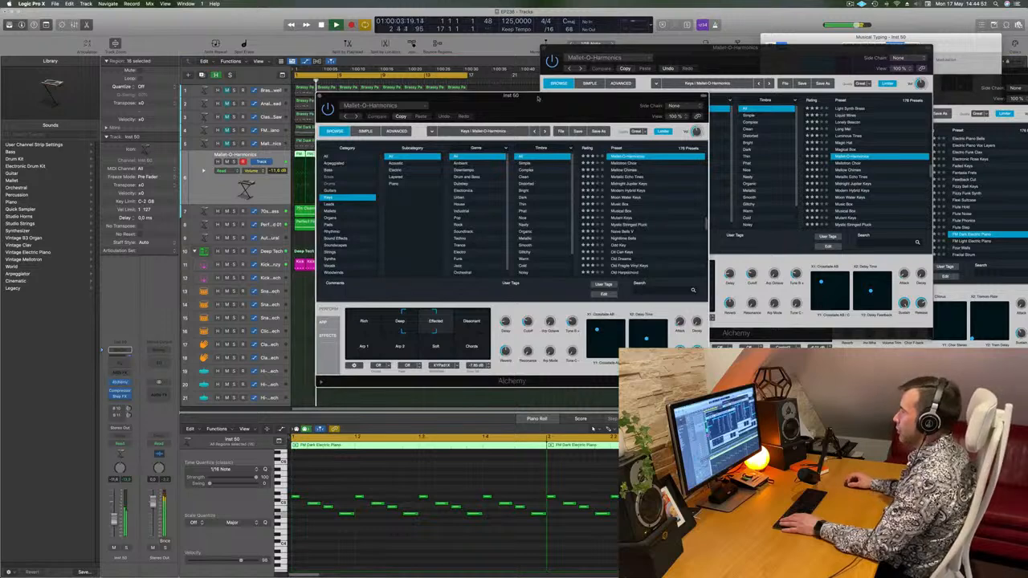
pyautogui.moveTo(544, 94); pyautogui.dragTo(635, 73)
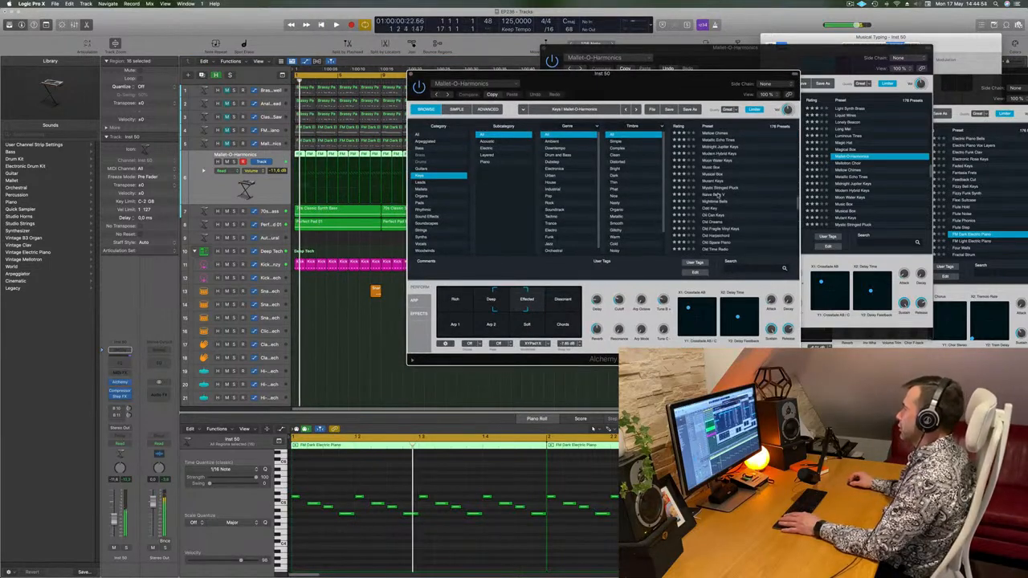
pyautogui.moveTo(668, 85)
pyautogui.mouseDown()
pyautogui.moveTo(705, 89)
pyautogui.moveTo(667, 85)
pyautogui.mouseUp()
pyautogui.press('space')
pyautogui.click(713, 217)
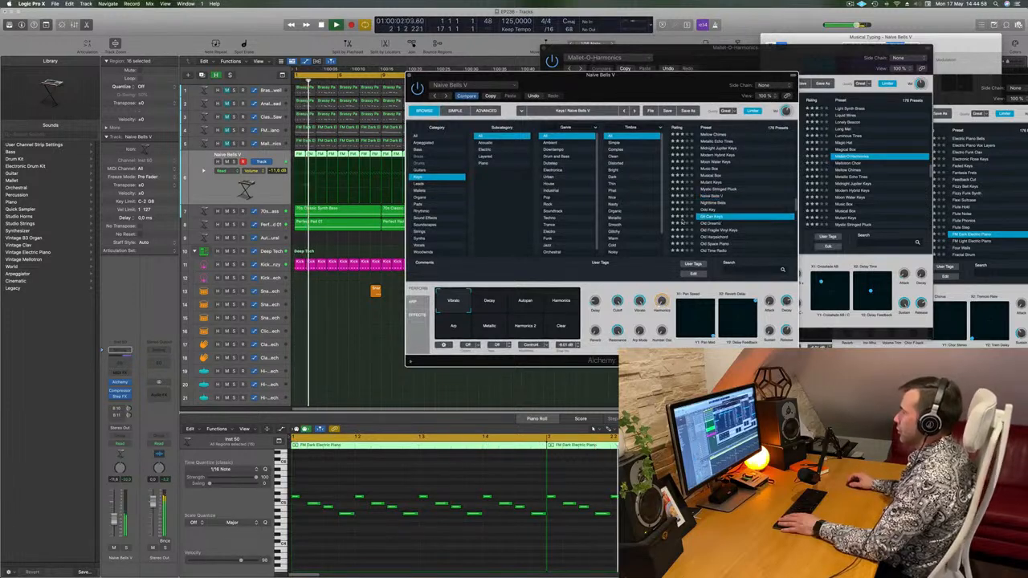
# Step: Browse Alchemy's Guitars category, load the 12 String Split preset and audition its Chorused and Delay snapshots
pyautogui.click(423, 169)
pyautogui.scroll(-5, 747, 157)
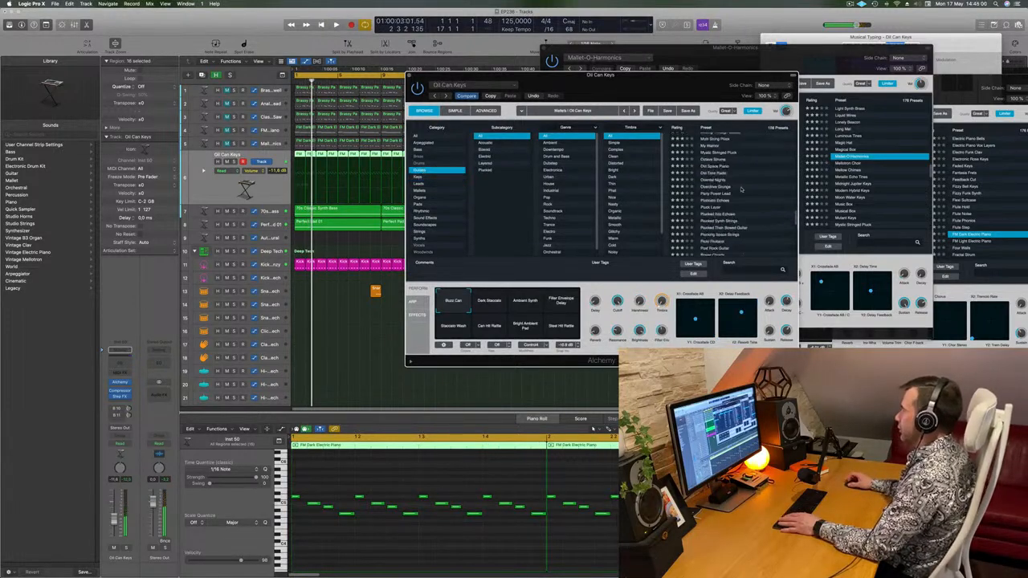
pyautogui.scroll(5, 747, 157)
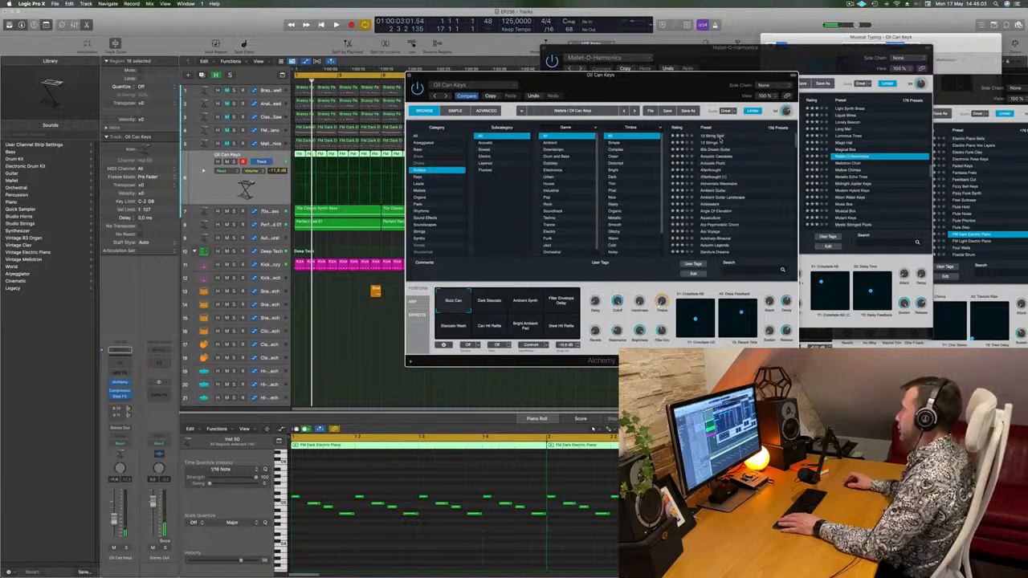
pyautogui.moveTo(659, 79)
pyautogui.mouseDown()
pyautogui.moveTo(671, 82)
pyautogui.moveTo(635, 94)
pyautogui.moveTo(665, 94)
pyautogui.mouseUp()
pyautogui.click(724, 139)
pyautogui.press('space')
pyautogui.click(465, 310)
pyautogui.click(501, 311)
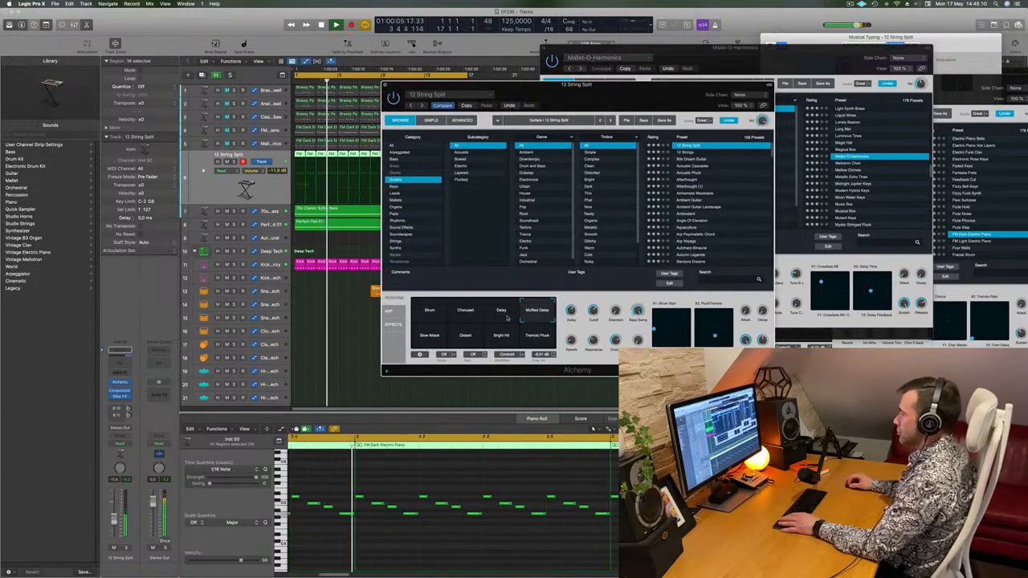
# Step: Select all notes in the duplicate track's regions and transpose them down one octave
pyautogui.click(453, 482)
pyautogui.press('super+a')
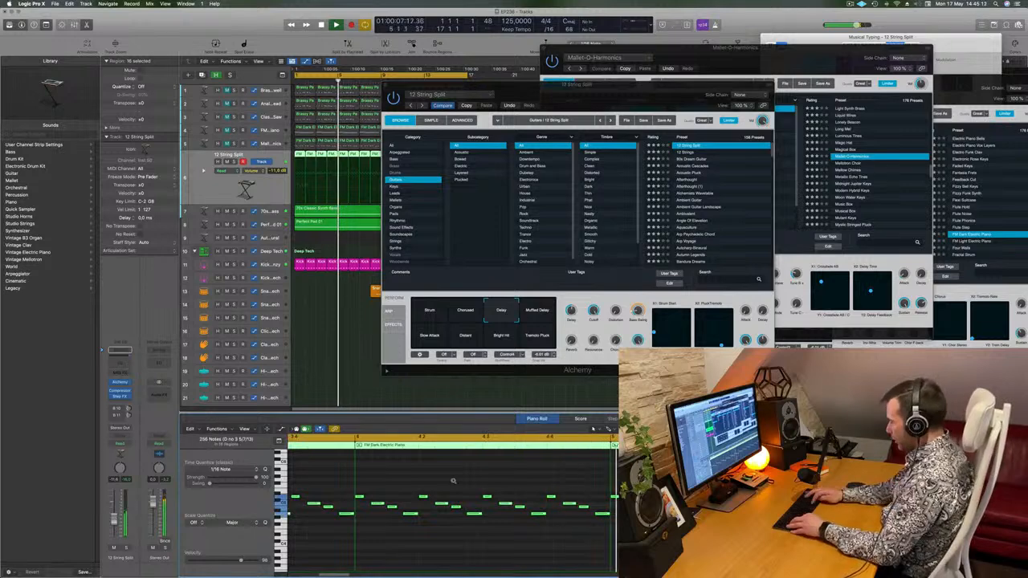
pyautogui.hotkey('alt', 'shift', 'Down')
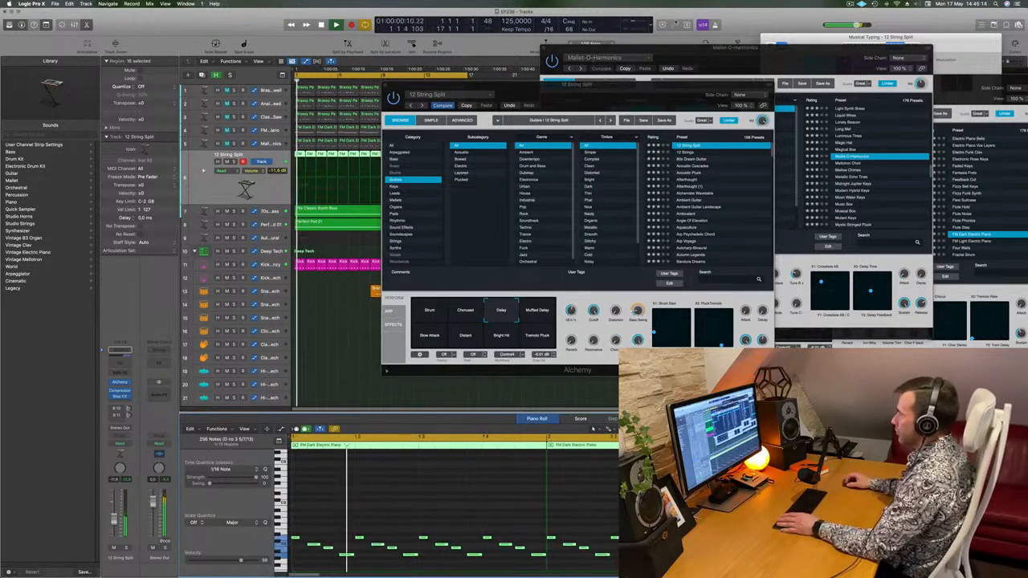
# Step: Compare 12 String Split's Muffled Delay, Tremolo Pluck, Bright Hit, Distant and Slow Attack snapshots during playback
pyautogui.moveTo(644, 94); pyautogui.dragTo(641, 123)
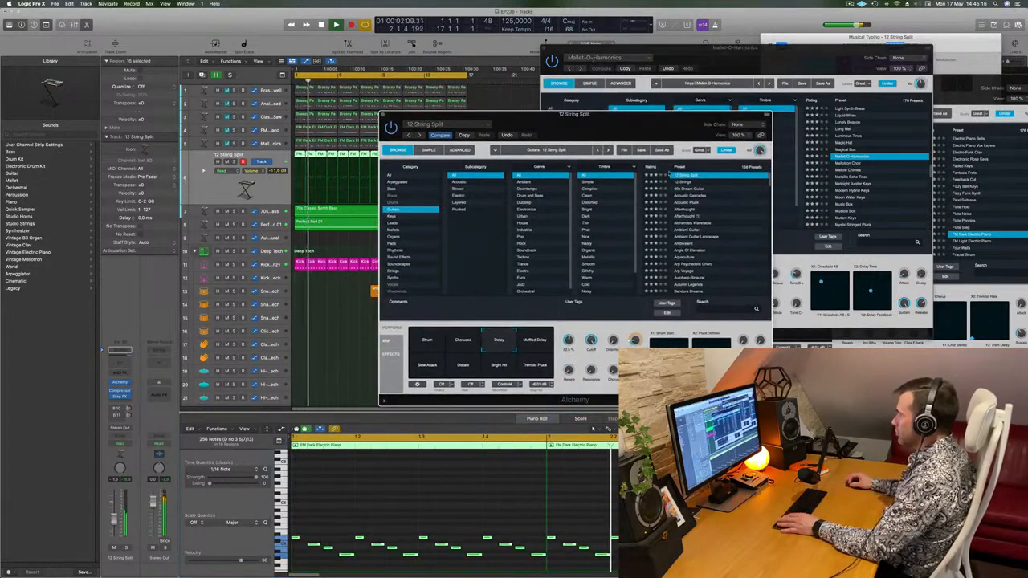
pyautogui.click(537, 347)
pyautogui.click(537, 370)
pyautogui.click(503, 373)
pyautogui.click(460, 372)
pyautogui.click(430, 371)
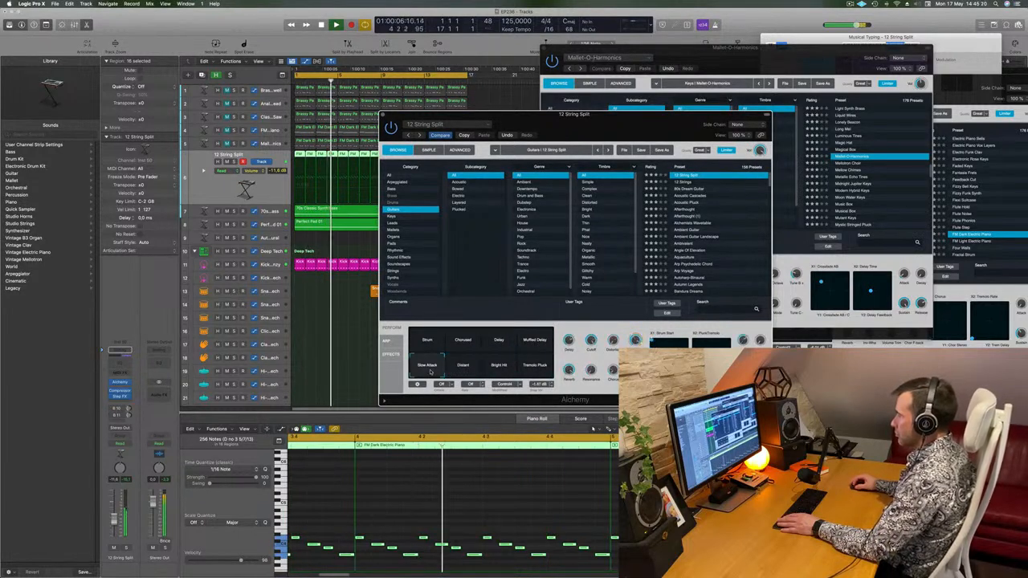
# Step: Audition Alchemy's guitar presets 12 Strings, 80s Dream Guitar, Acoustic Cascades, Acoustic Pluck, Afterthought, Ambient Guitar and Angle Of Elevation
pyautogui.click(683, 182)
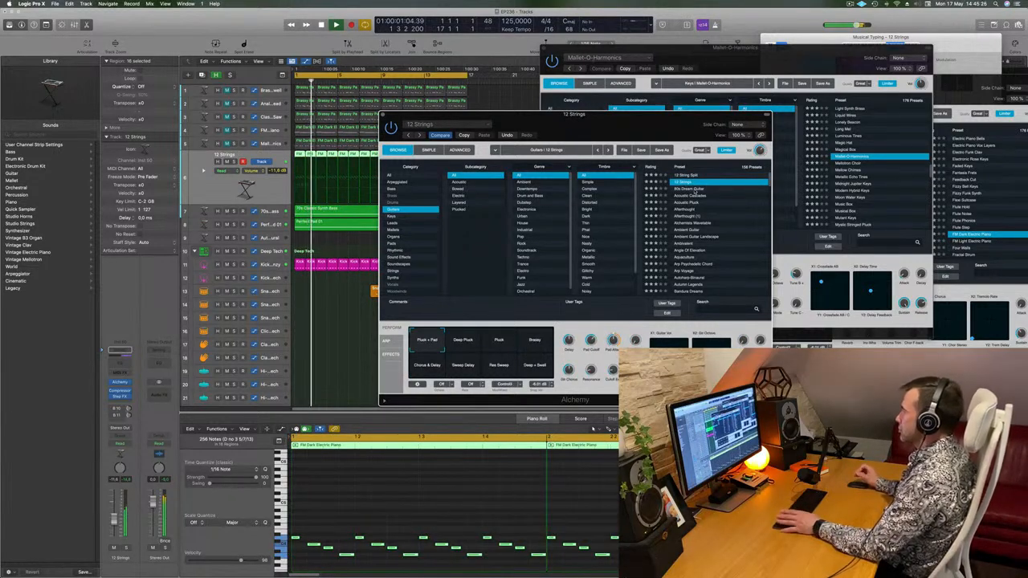
pyautogui.click(691, 190)
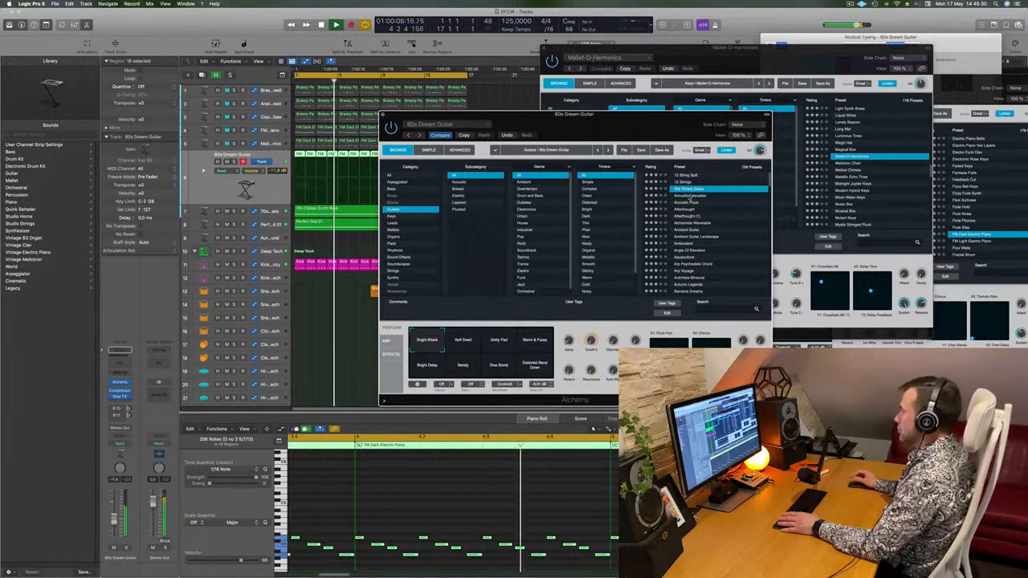
pyautogui.click(689, 196)
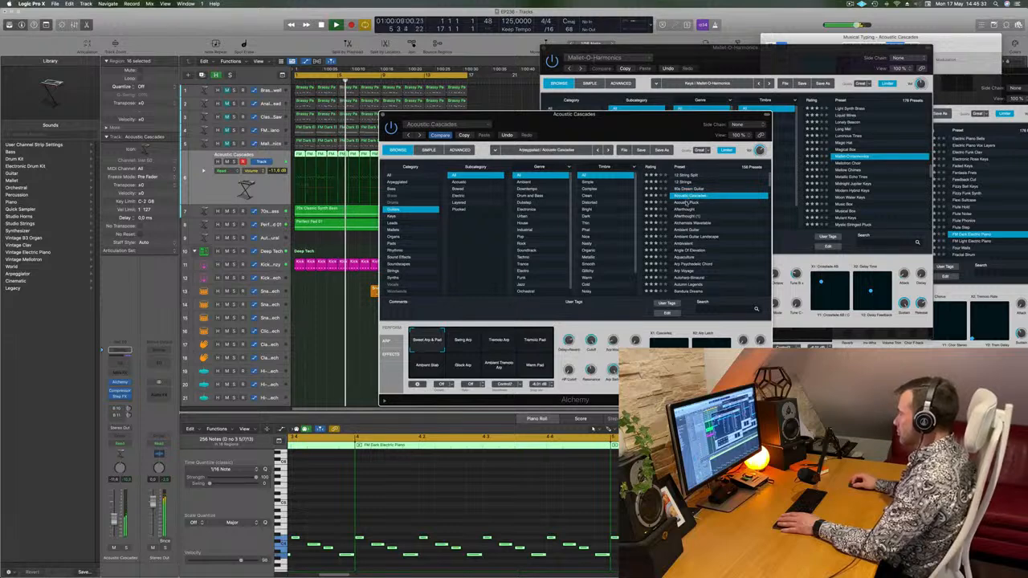
pyautogui.click(686, 203)
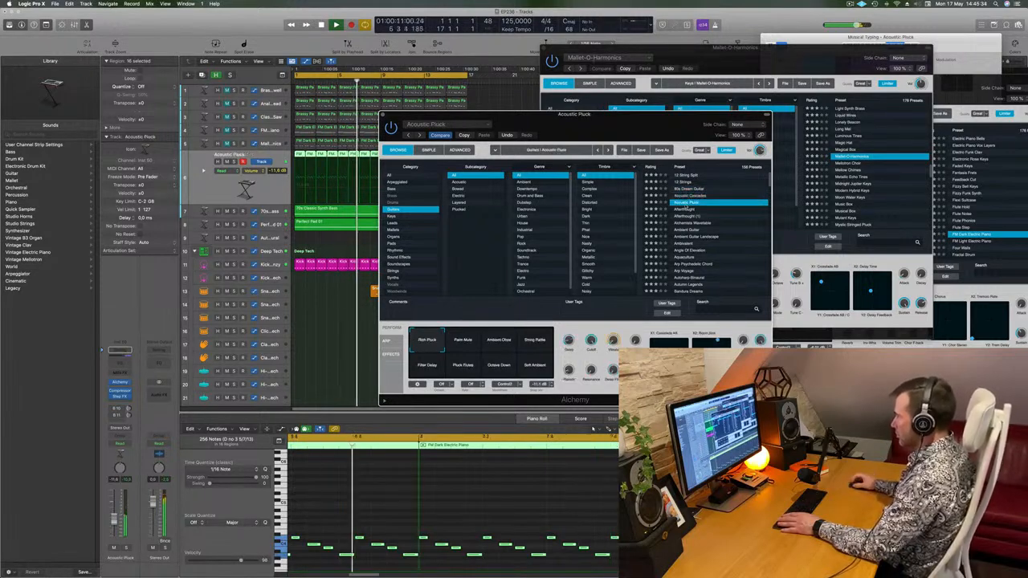
pyautogui.click(687, 210)
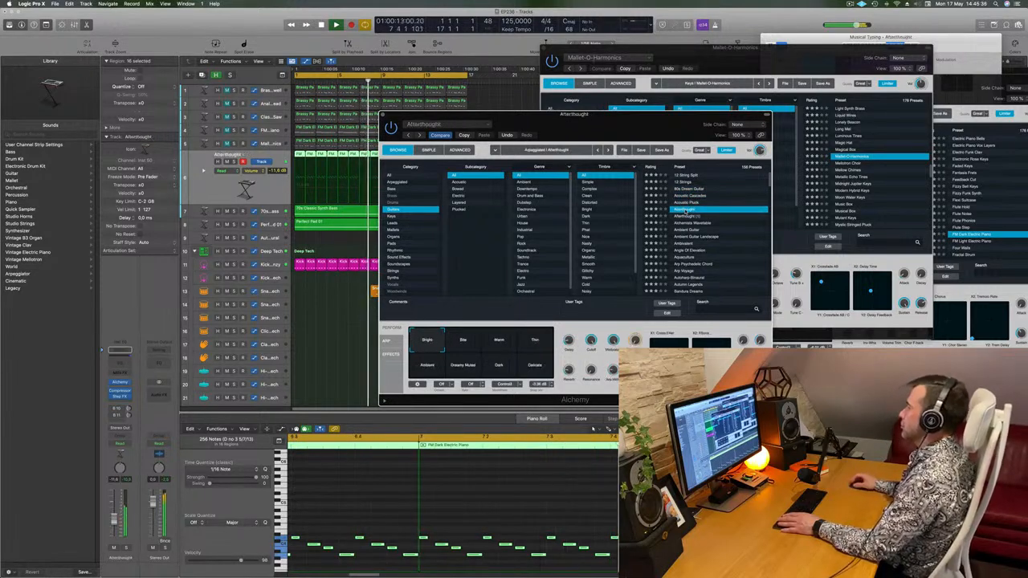
pyautogui.click(683, 230)
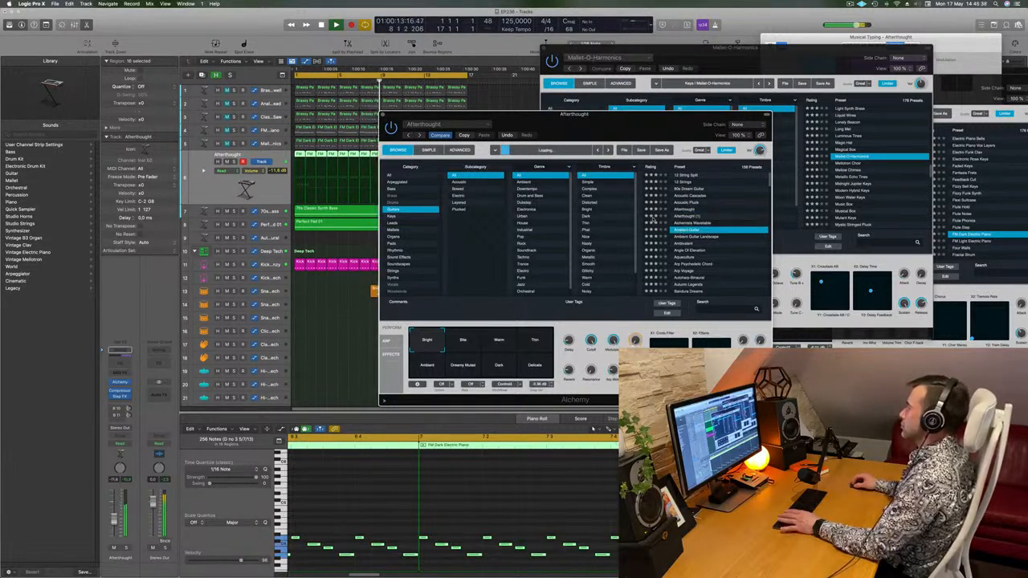
pyautogui.scroll(-1, 690, 229)
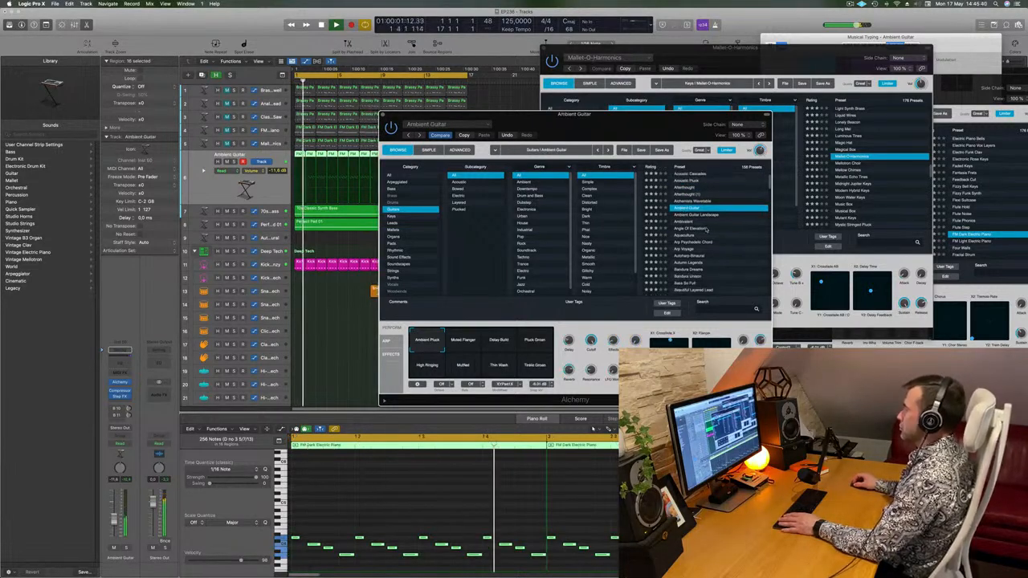
pyautogui.click(699, 229)
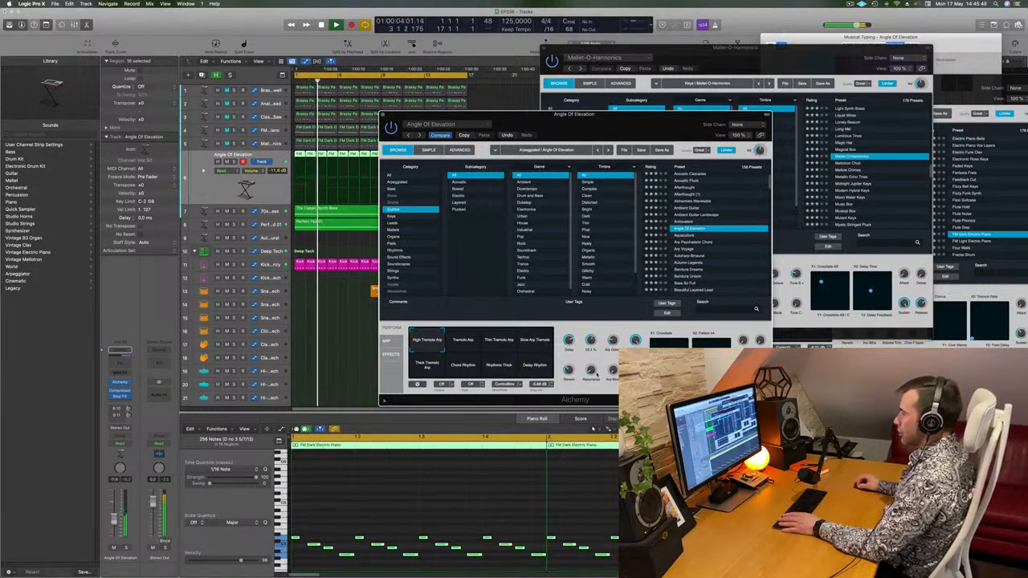
# Step: Bypass the Step FX insert on the duplicate track, restart playback and reposition the Alchemy window
pyautogui.press('space')
pyautogui.press('space')
pyautogui.press('space')
pyautogui.click(111, 398)
pyautogui.moveTo(554, 127); pyautogui.dragTo(533, 109)
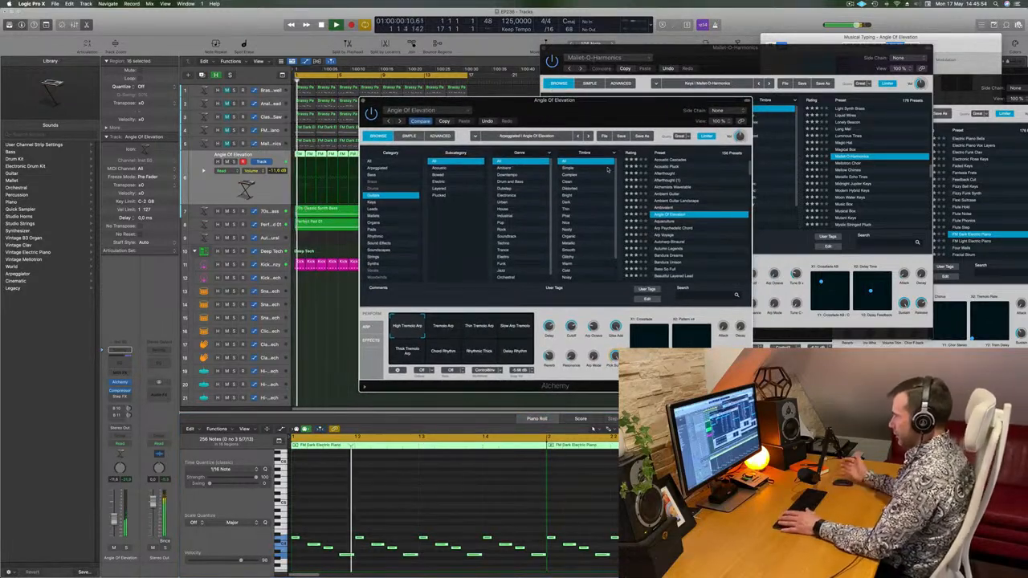
# Step: Load Alchemy's Bandura Dreams guitar preset on the duplicate track and move its window to check it during playback
pyautogui.scroll(-1, 697, 233)
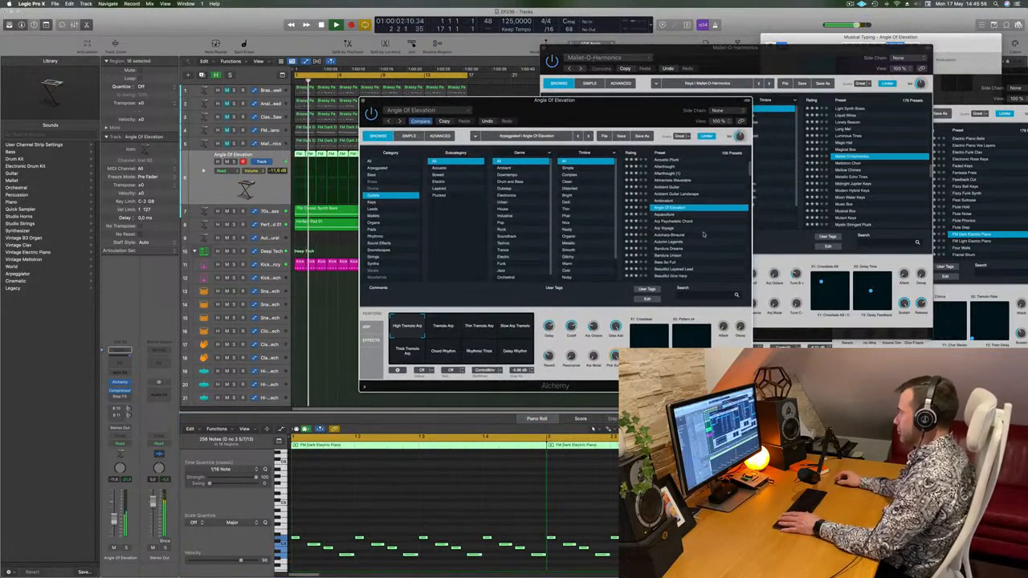
pyautogui.scroll(-4, 703, 234)
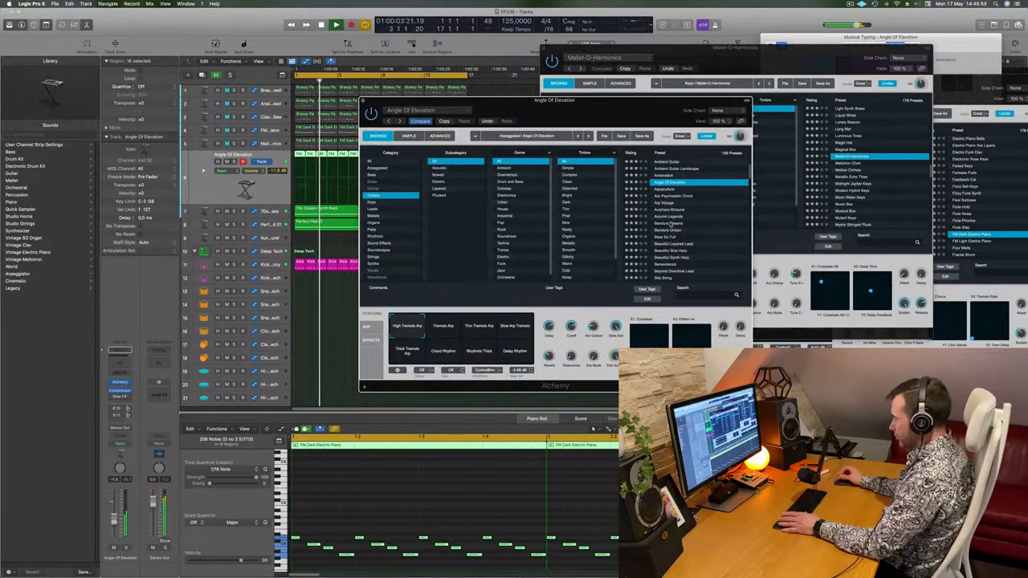
pyautogui.click(670, 223)
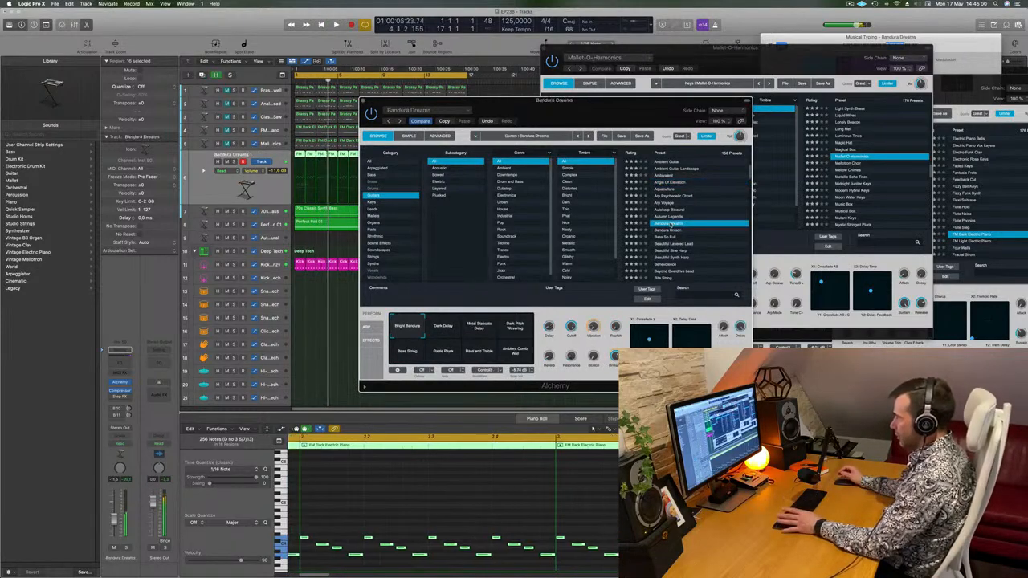
pyautogui.press('space')
pyautogui.moveTo(590, 100); pyautogui.dragTo(643, 99)
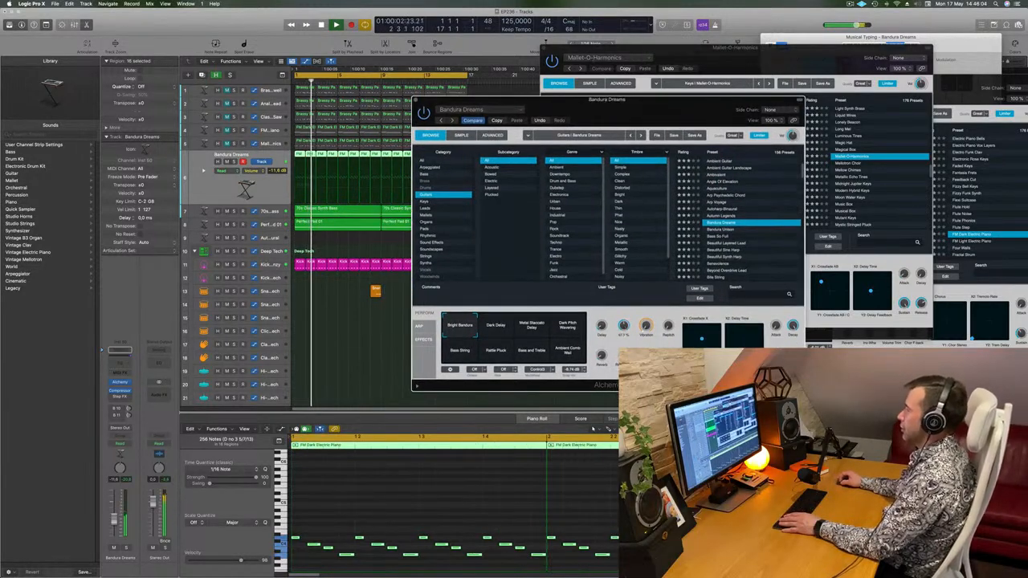
# Step: Compare Bandura Dreams' Metal Staccato Delay, Dark Pitch Wavering, Bass String, Rattle Pluck, Bass and Treble and Ambient Comb Wait snapshots, returning to Bright Bandura
pyautogui.click(531, 325)
pyautogui.click(567, 325)
pyautogui.click(458, 353)
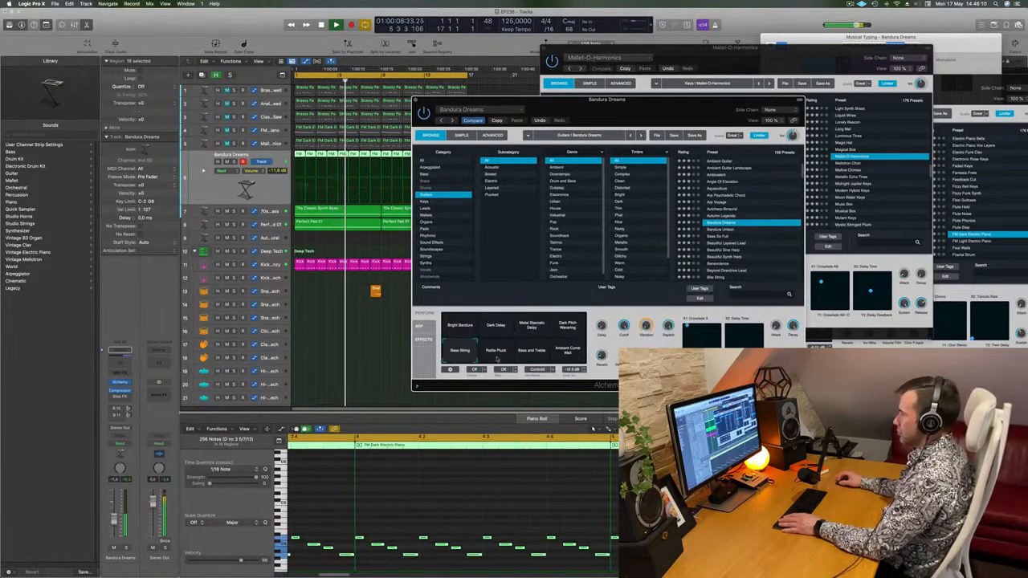
pyautogui.click(498, 355)
pyautogui.click(531, 354)
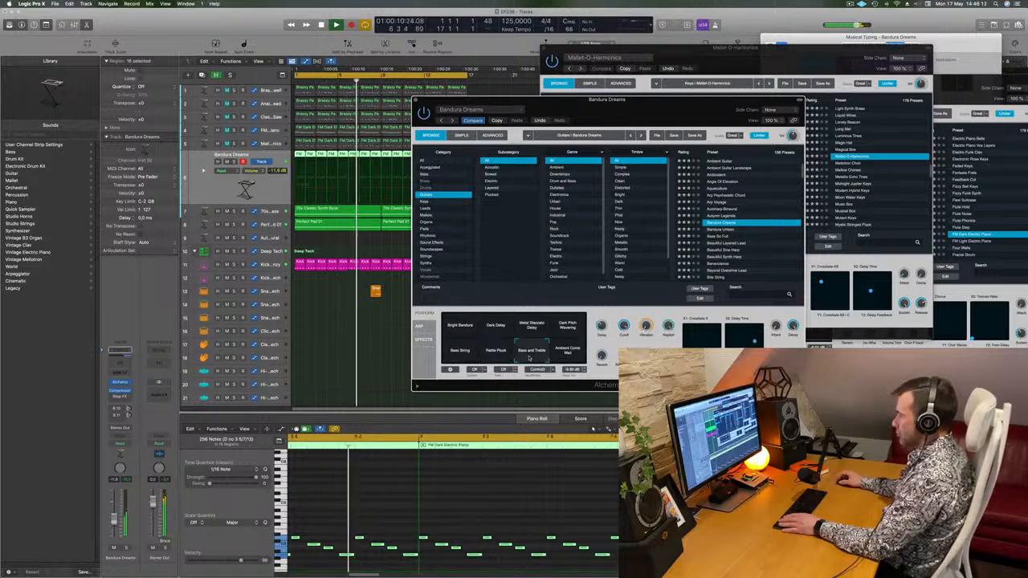
pyautogui.click(570, 353)
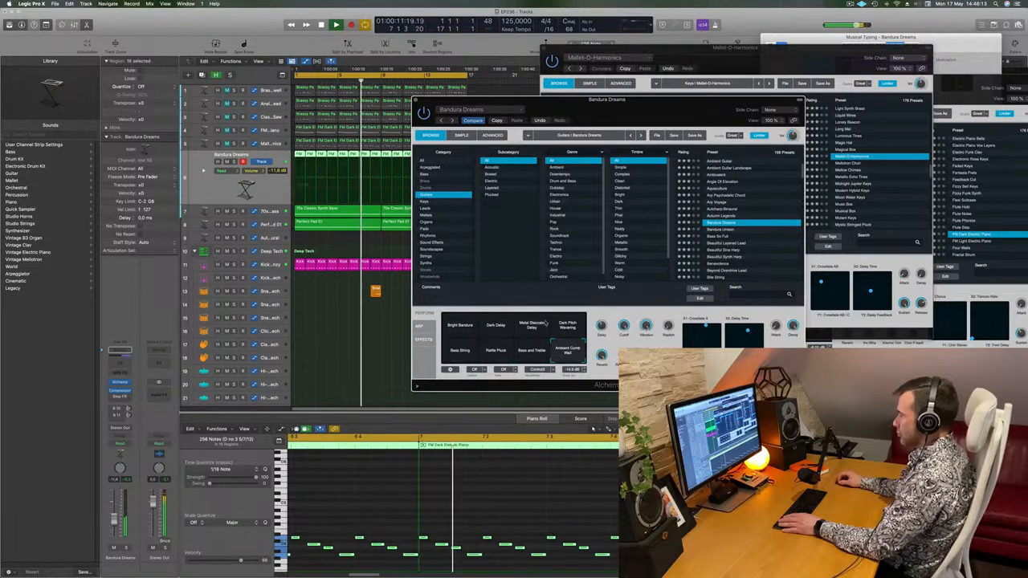
pyautogui.click(460, 326)
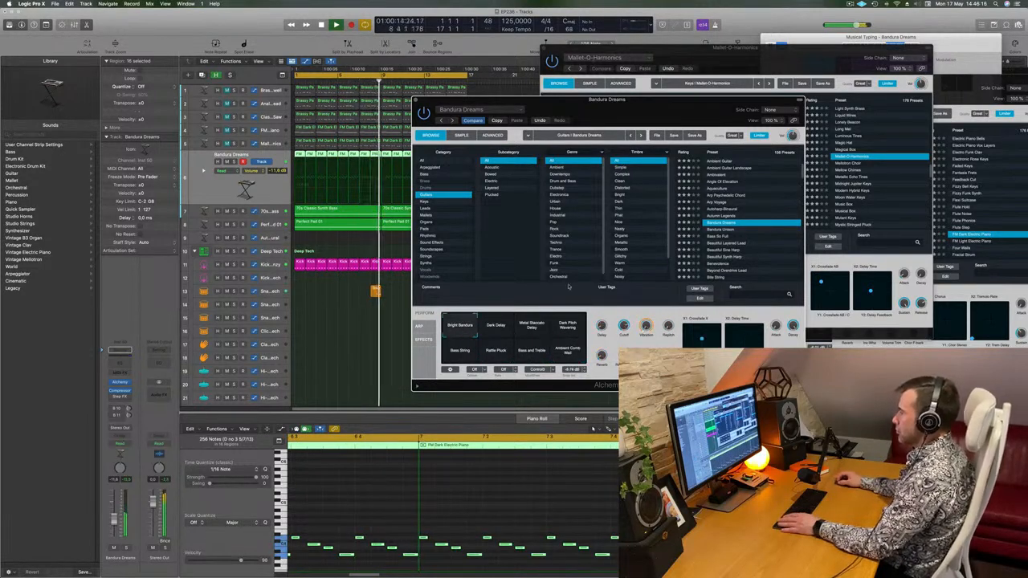
# Step: Shift the Alchemy window aside and raise the Bandura Dreams track's effect send levels while the loop restarts
pyautogui.moveTo(602, 120); pyautogui.dragTo(620, 108)
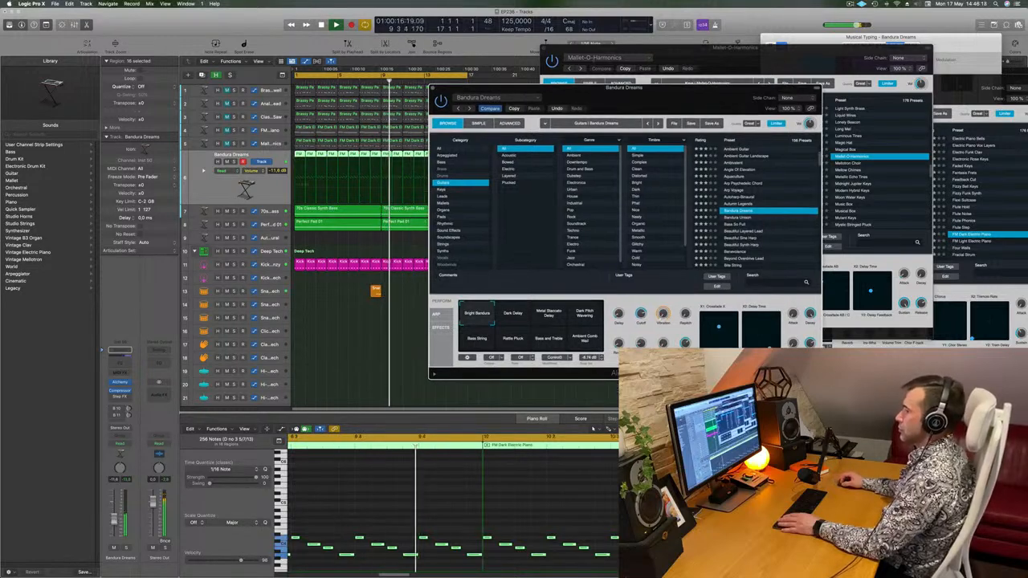
pyautogui.click(128, 409)
pyautogui.press('Return')
pyautogui.moveTo(129, 412); pyautogui.dragTo(129, 406)
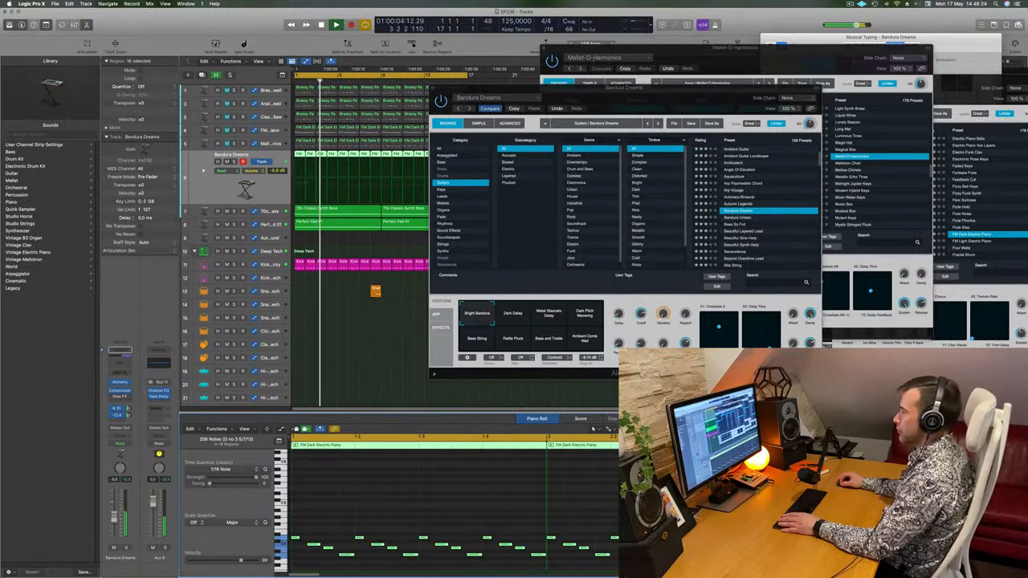
# Step: Move the Alchemy window clear of the arrangement and replay the loop from the start to check the sends
pyautogui.moveTo(532, 88); pyautogui.dragTo(635, 141)
pyautogui.press('Return')
pyautogui.press('Return')
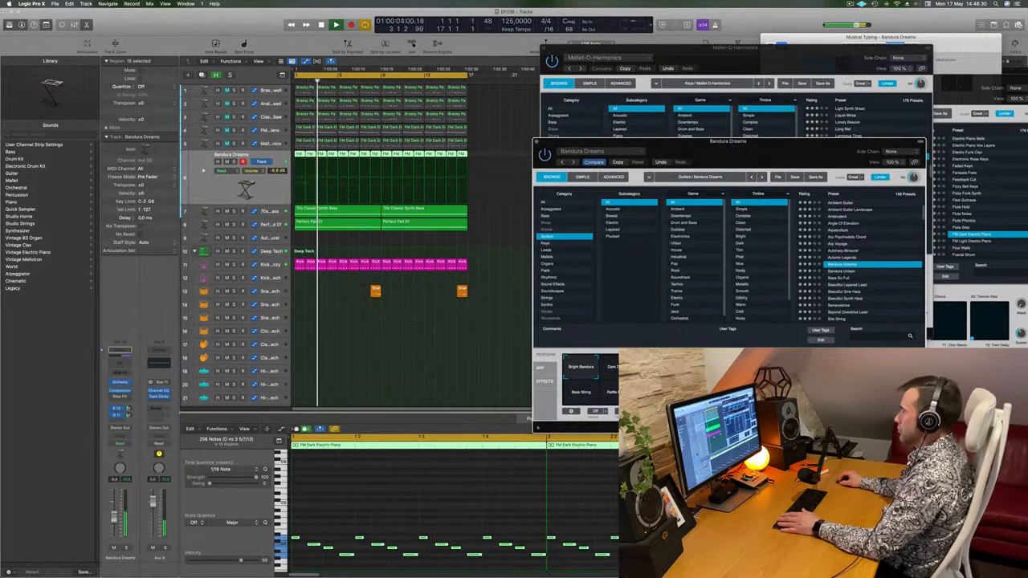
pyautogui.press('space')
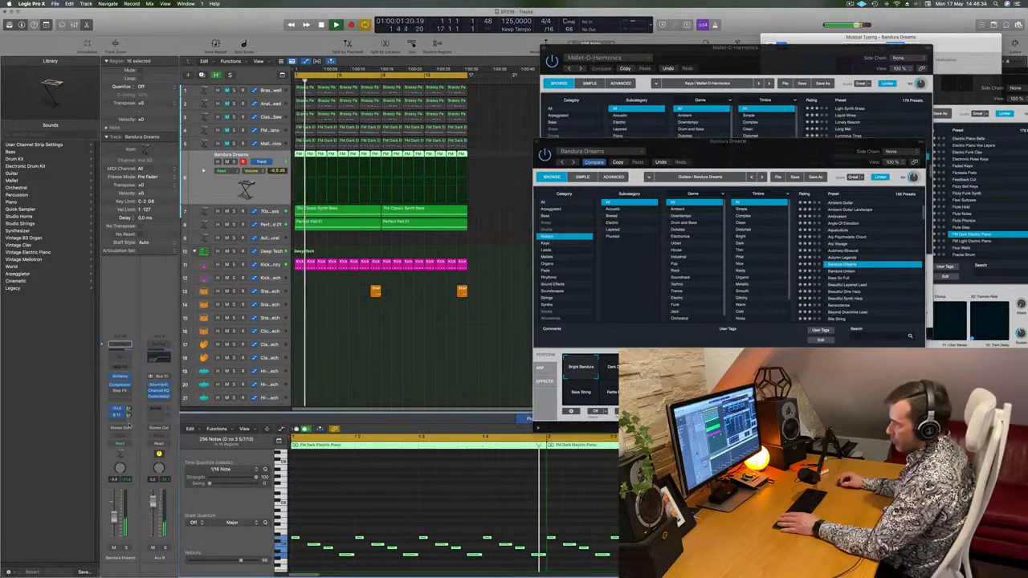